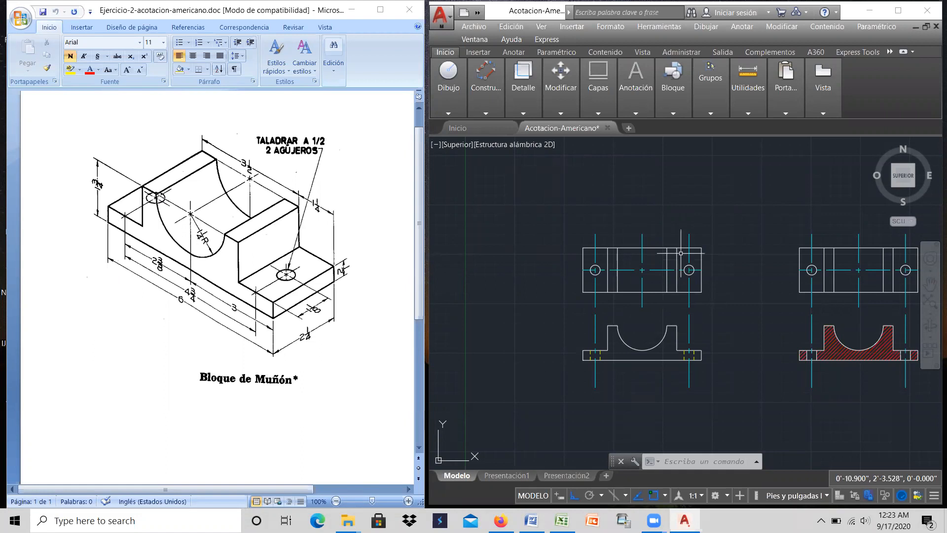
Step: Make linea-cortes the current layer
click(930, 284)
drag(789, 274, 709, 262)
right_click(685, 261)
click(698, 272)
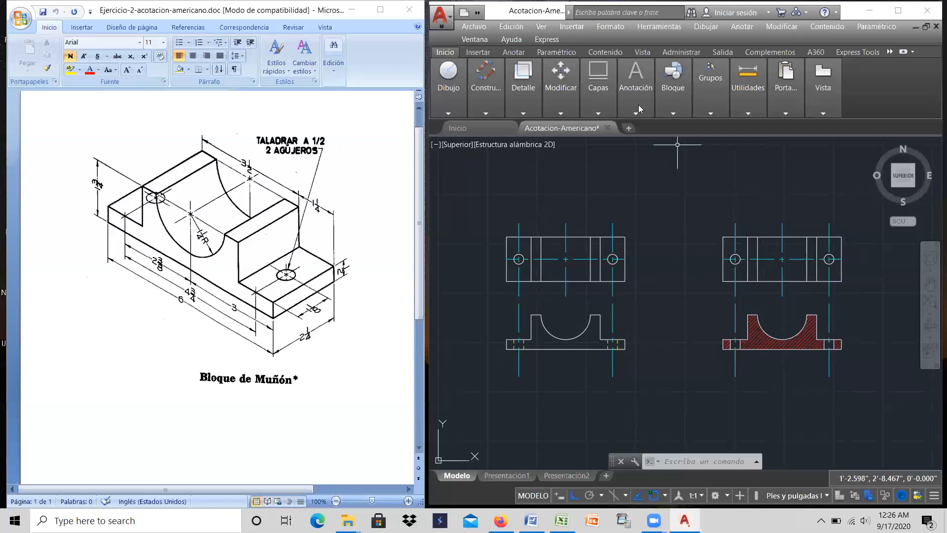
mouse_move(631, 84)
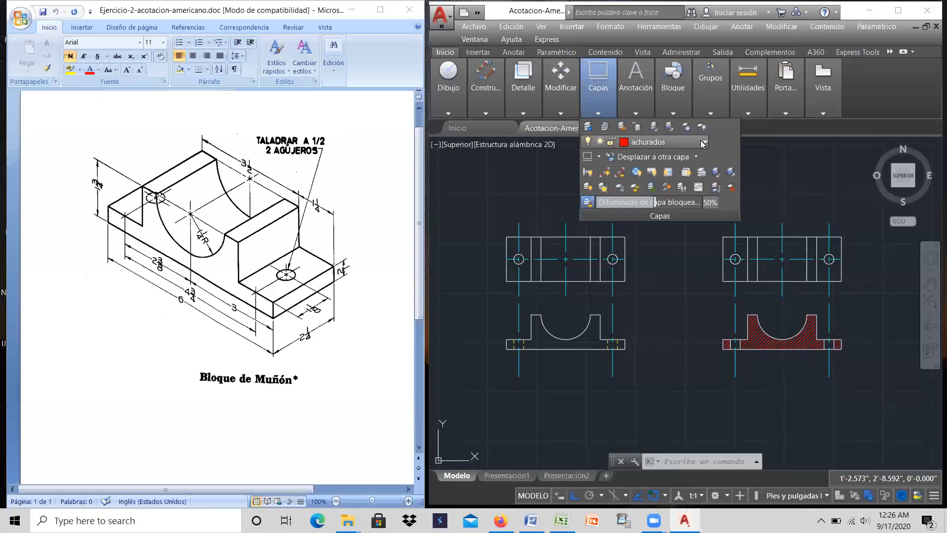
click(705, 143)
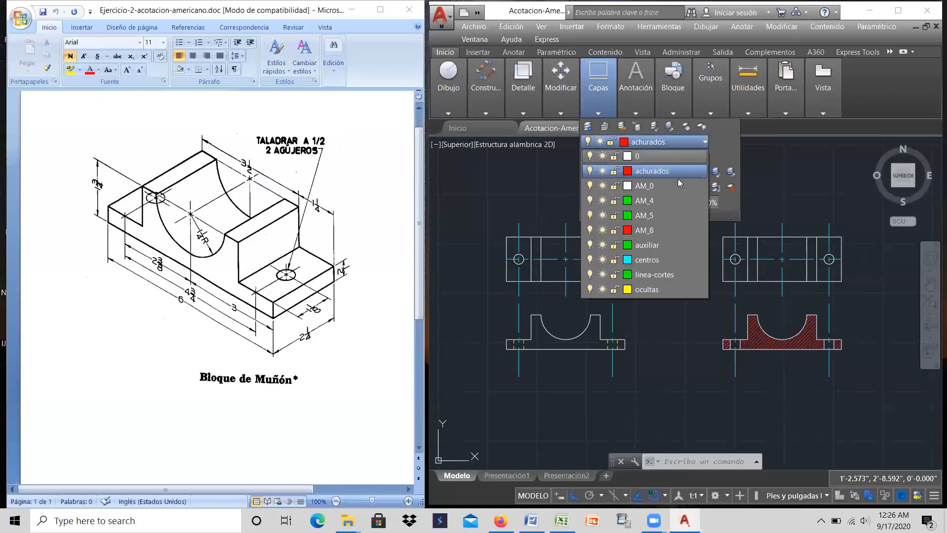
click(663, 275)
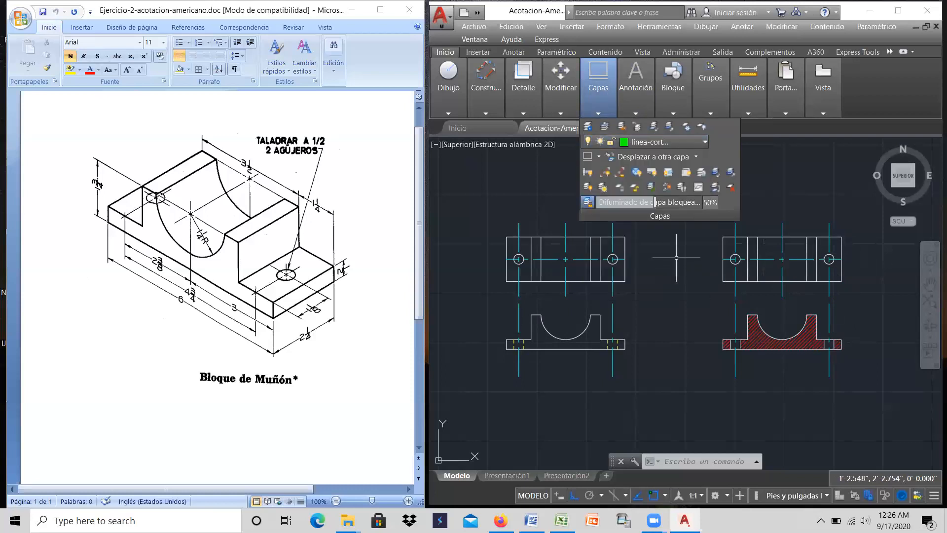
Step: Draw a horizontal cutting line through the hole centres of the right-hand plan view, extending past both ends of the part
mouse_move(451, 80)
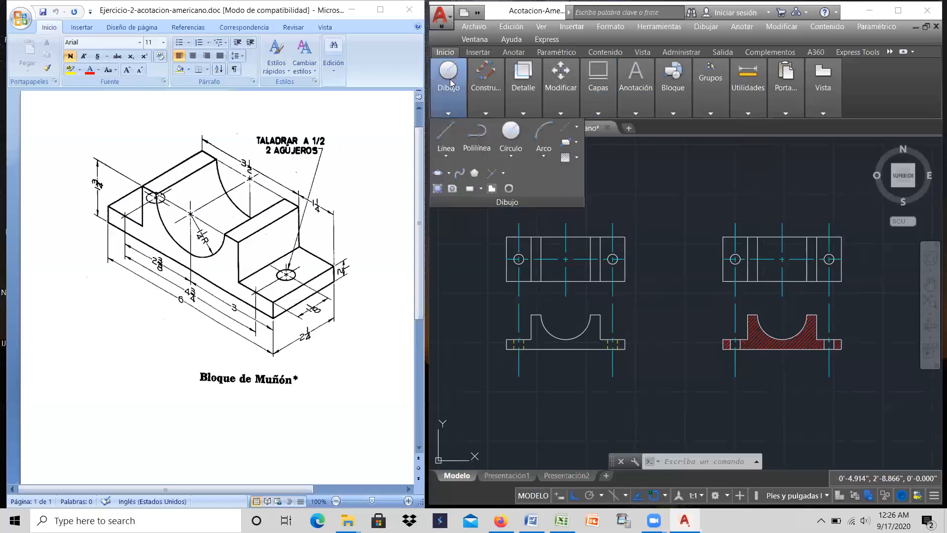
click(445, 134)
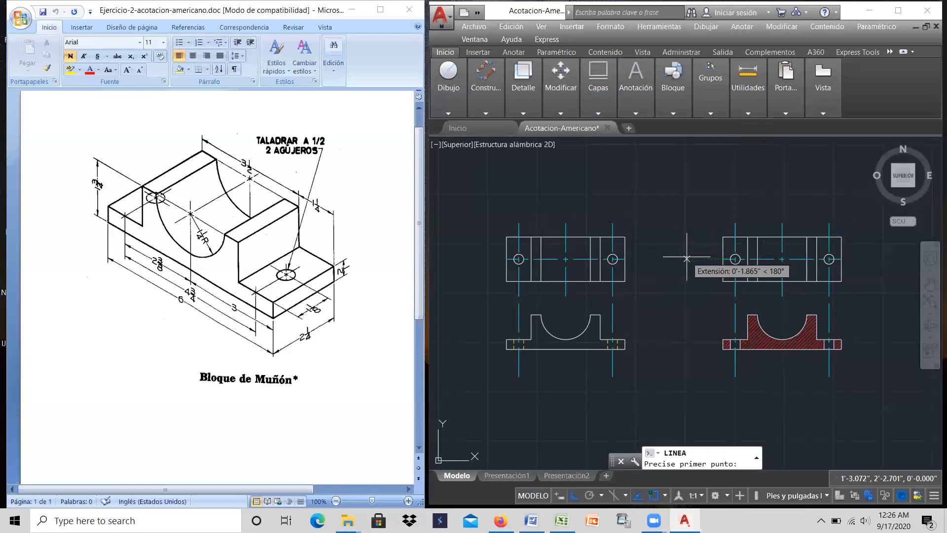
click(699, 259)
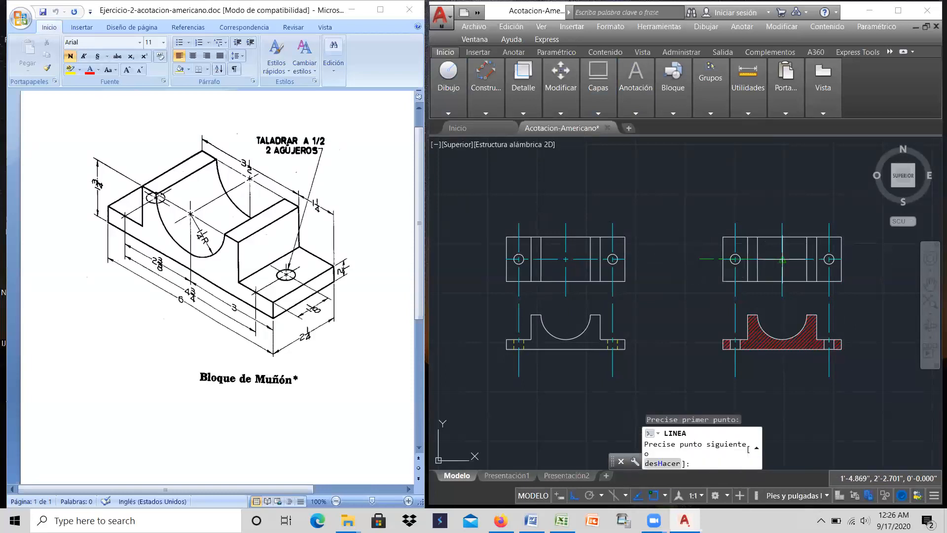
click(870, 258)
right_click(869, 258)
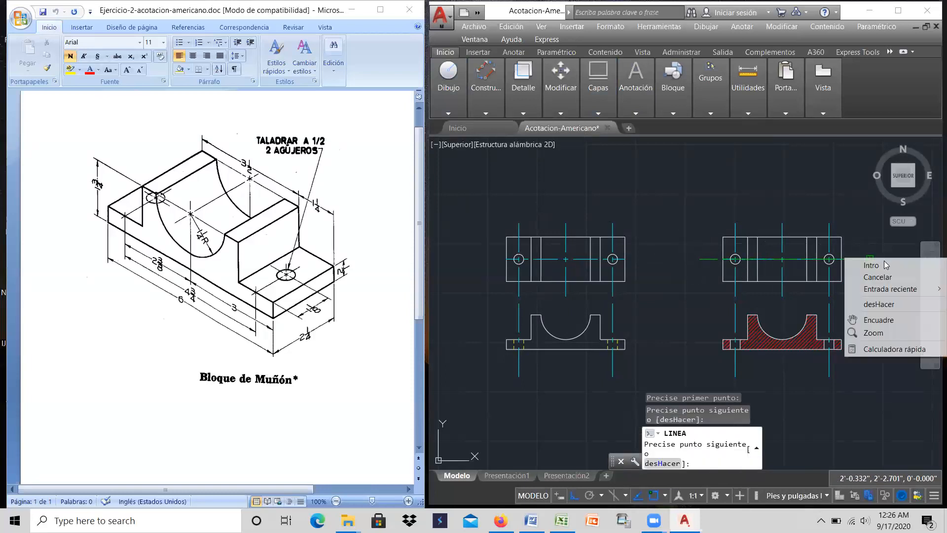
click(870, 265)
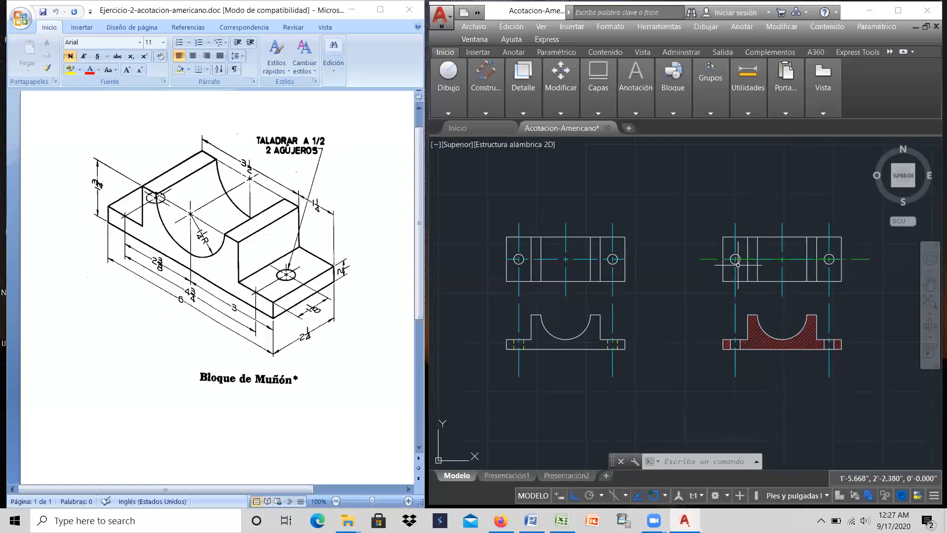
click(636, 81)
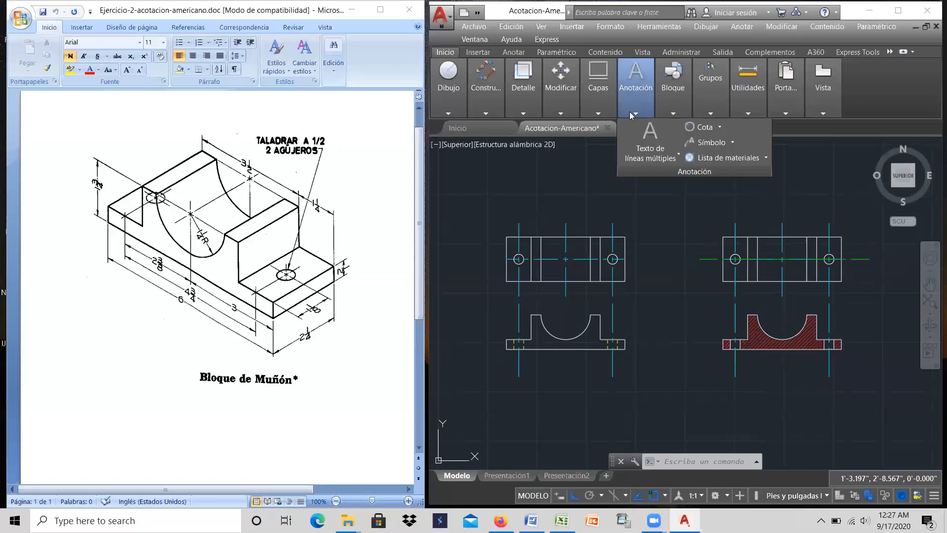
click(707, 143)
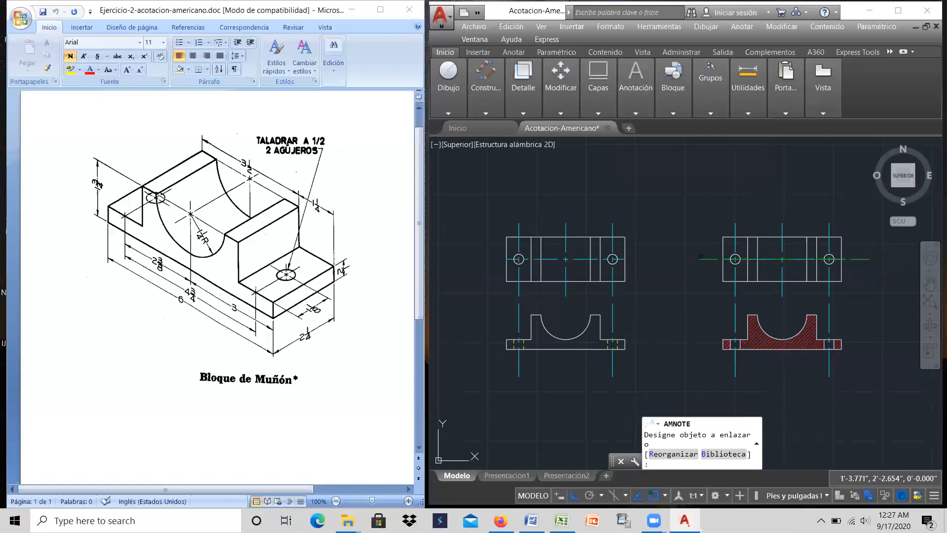
click(705, 259)
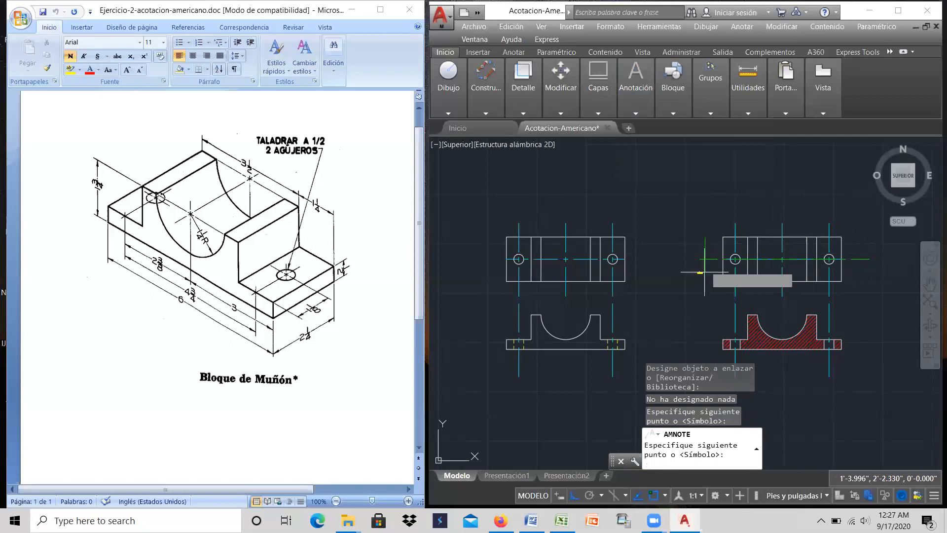
key(Return)
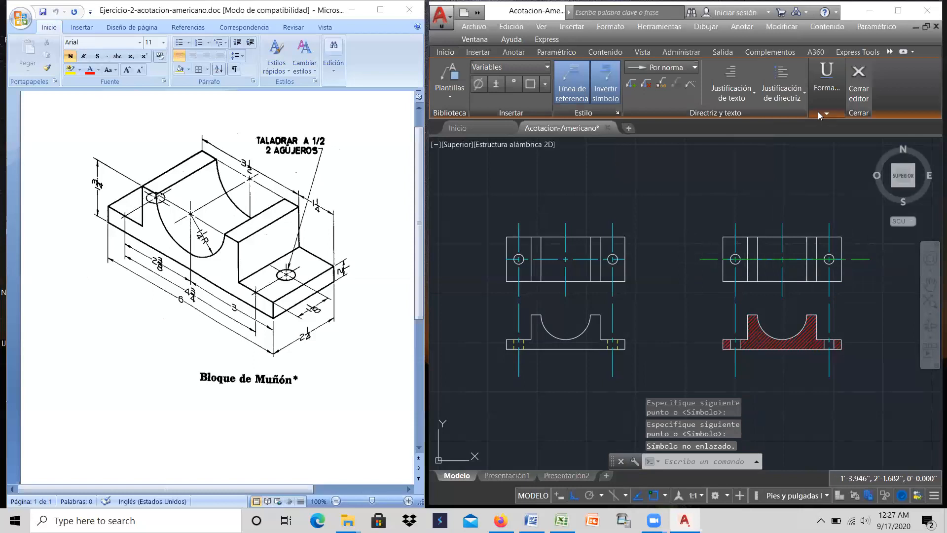
click(859, 78)
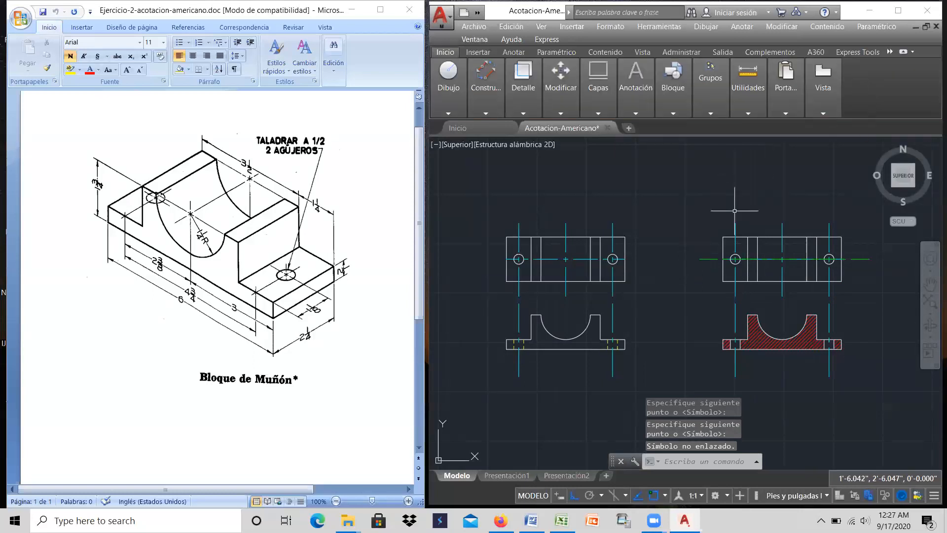
Step: Place a textless leader symbol at the left end of the cutting line, with its arrowhead pointing straight up
click(639, 92)
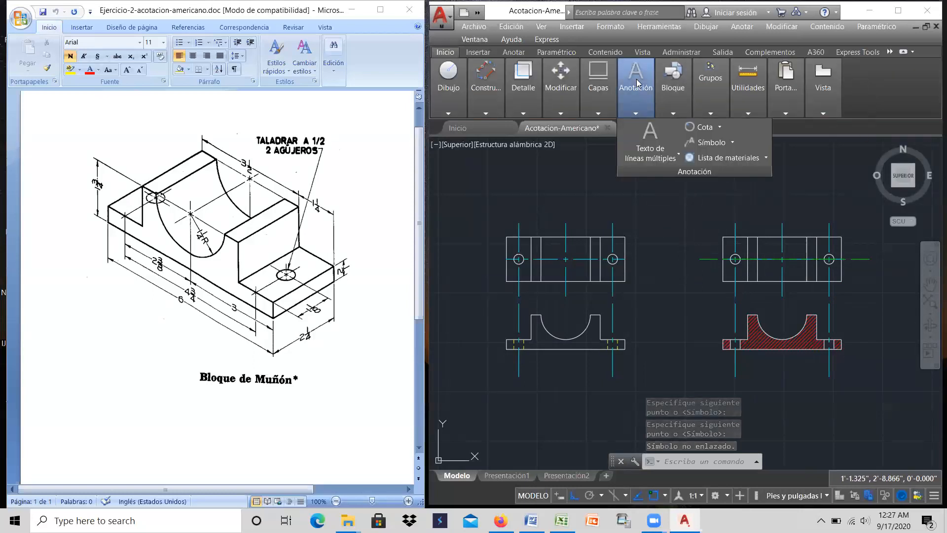
click(711, 142)
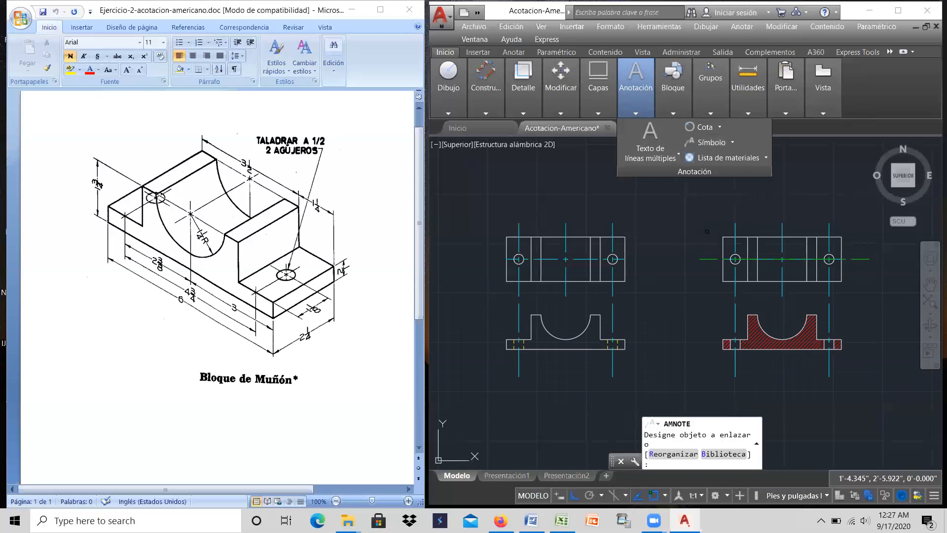
click(701, 237)
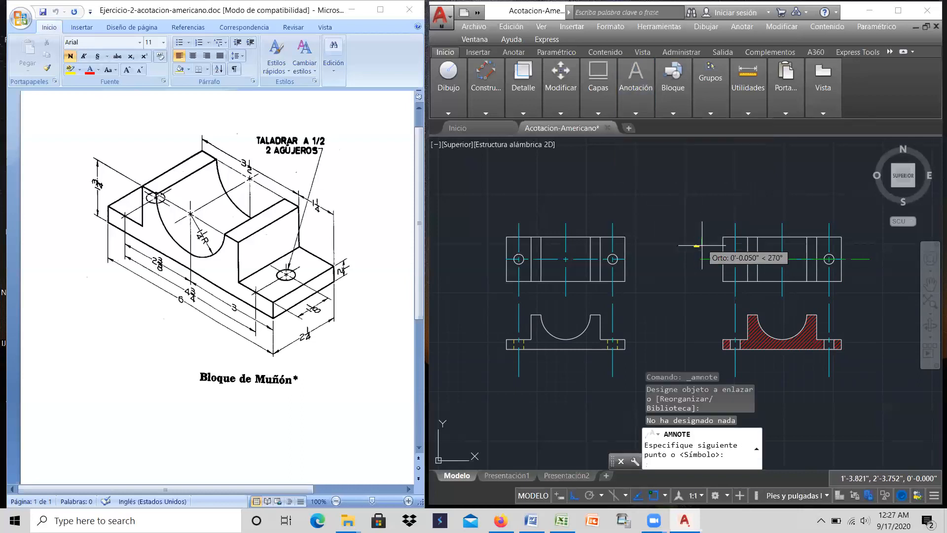
click(701, 259)
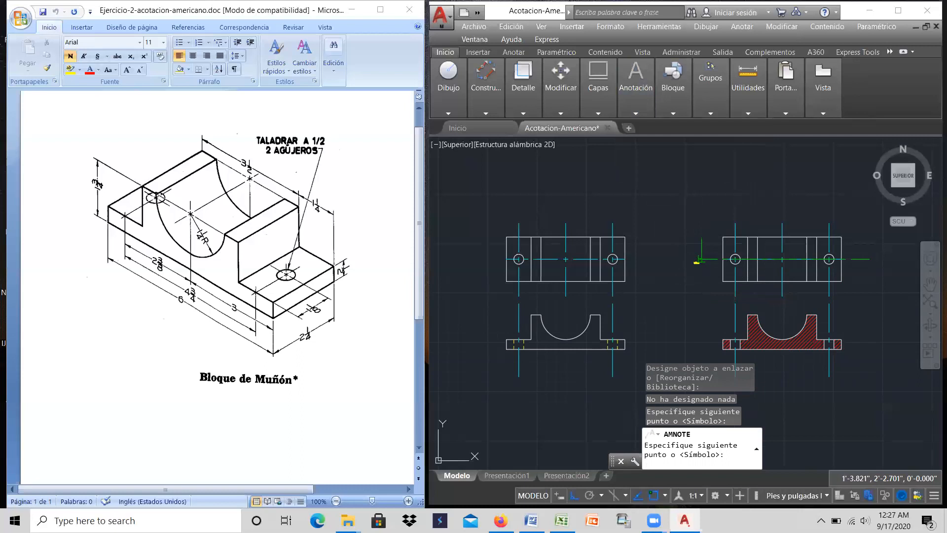
click(700, 260)
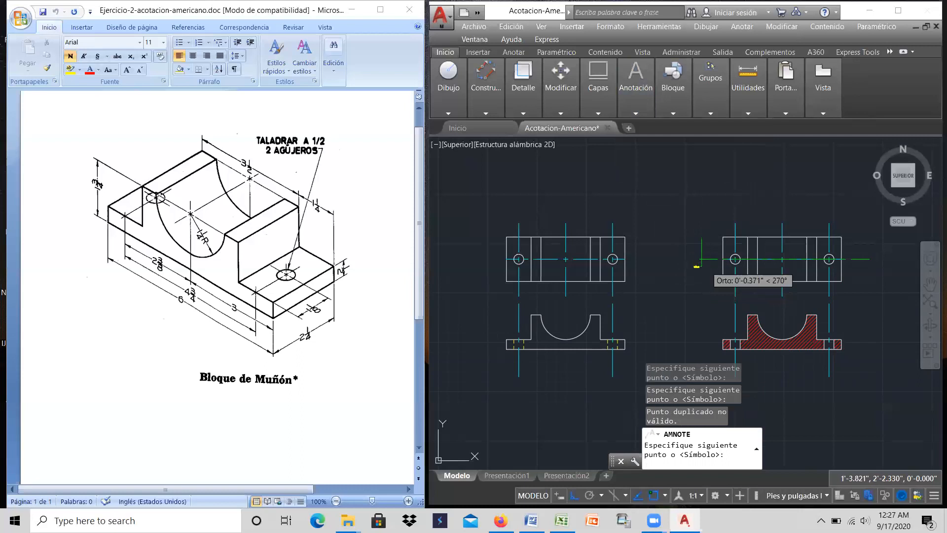
click(703, 267)
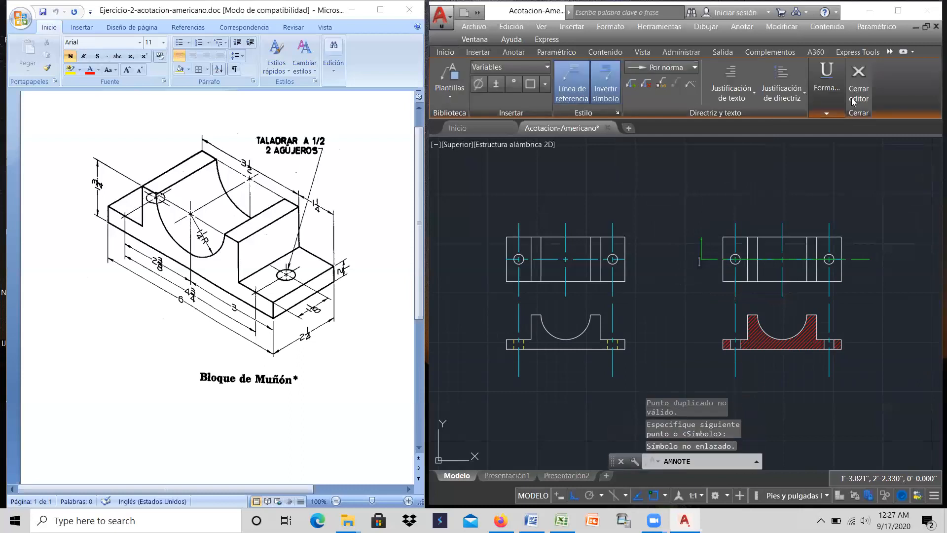
click(861, 75)
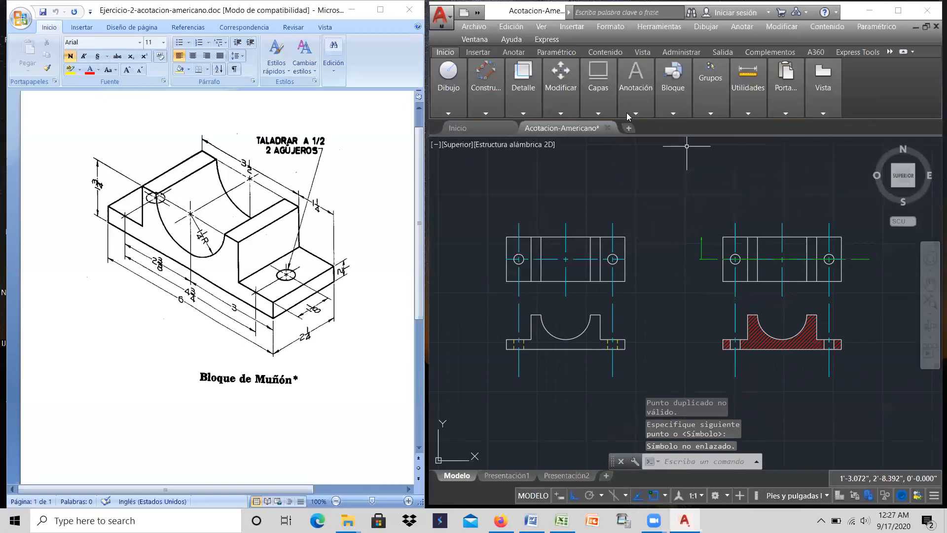
Step: Copy the section arrow from the left end of the cutting line to near its right end
mouse_move(570, 91)
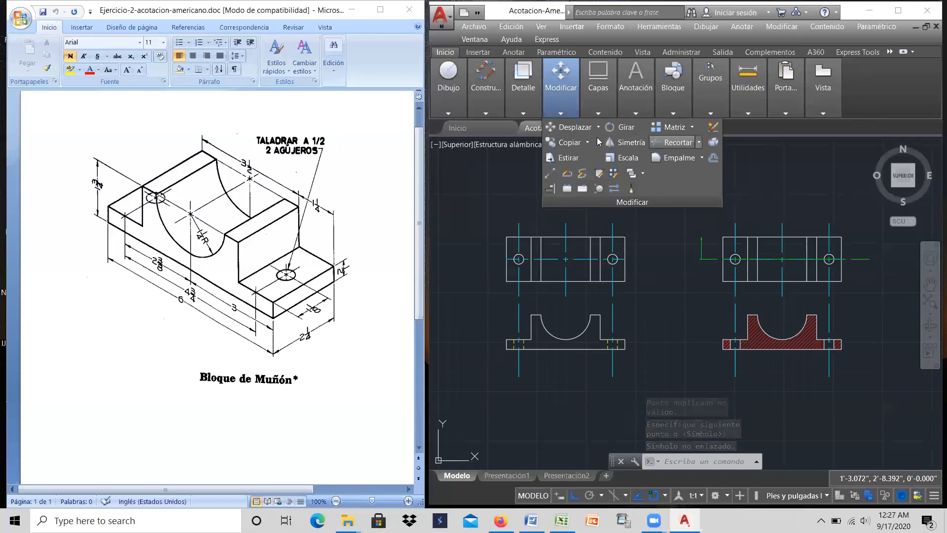
click(568, 142)
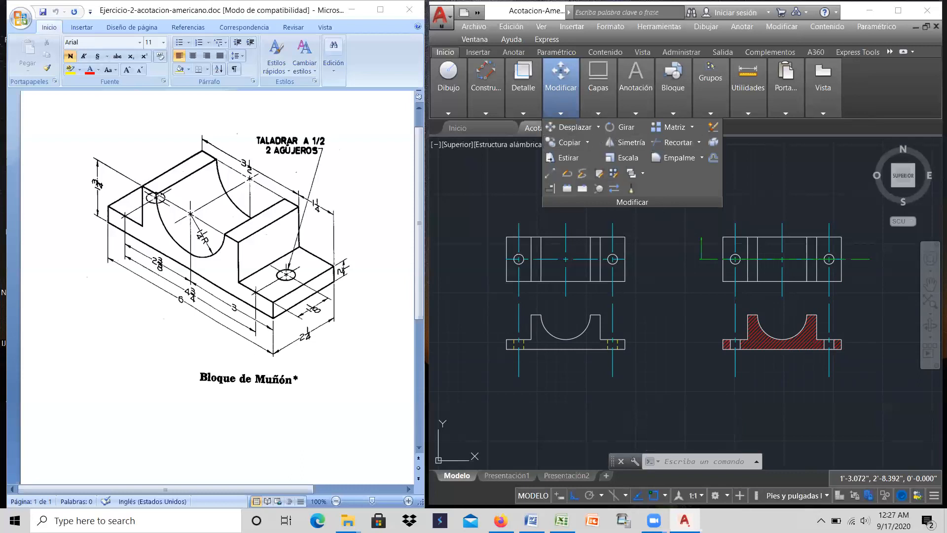
click(701, 252)
key(Return)
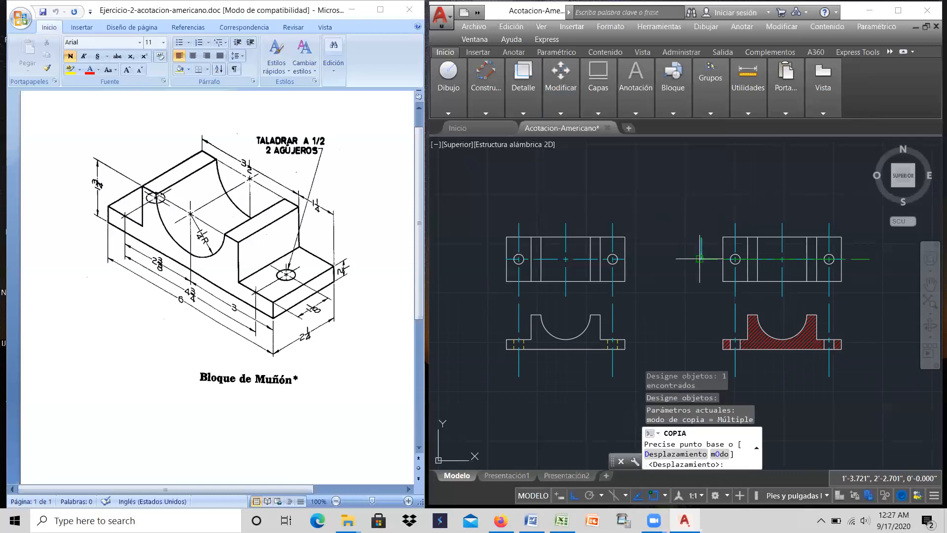
click(701, 258)
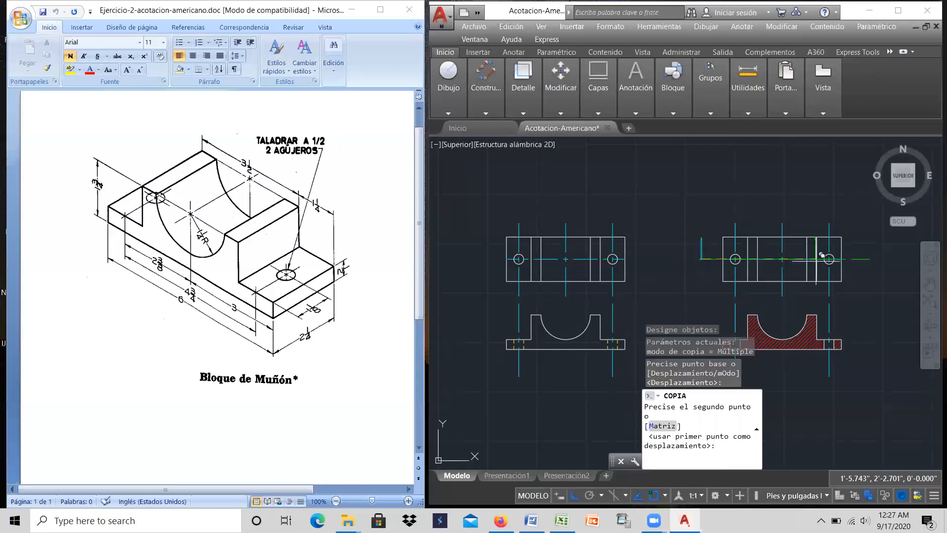
click(862, 259)
right_click(882, 270)
click(884, 271)
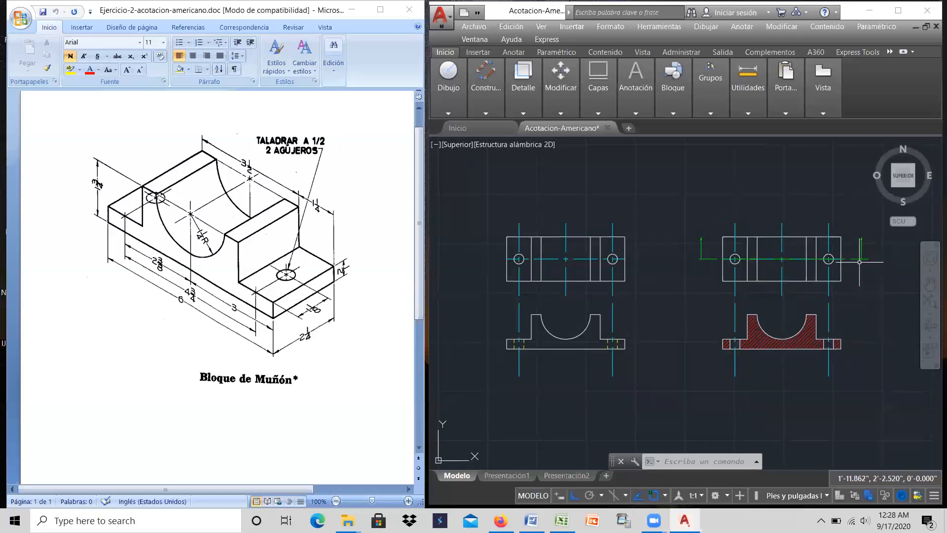
scroll(859, 262, up, 2)
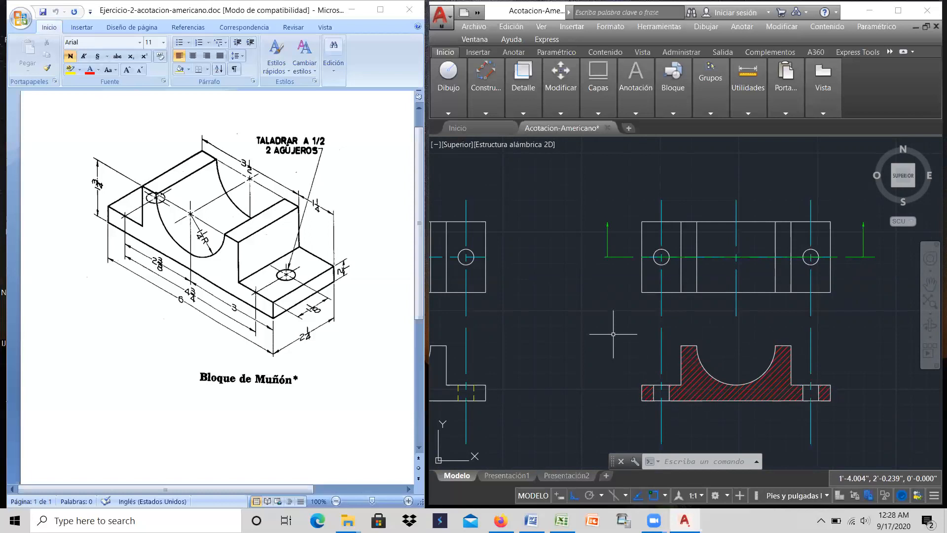
scroll(687, 334, down, 2)
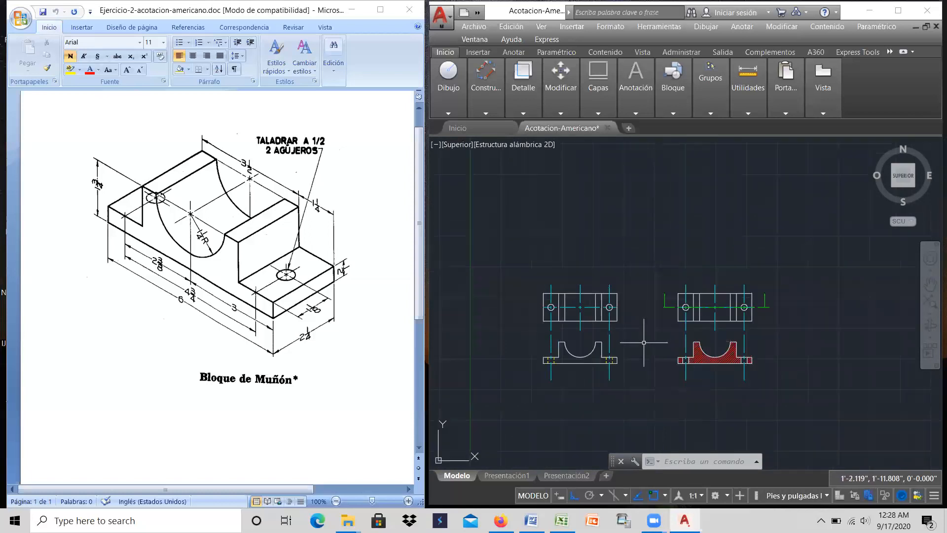
scroll(643, 342, up, 2)
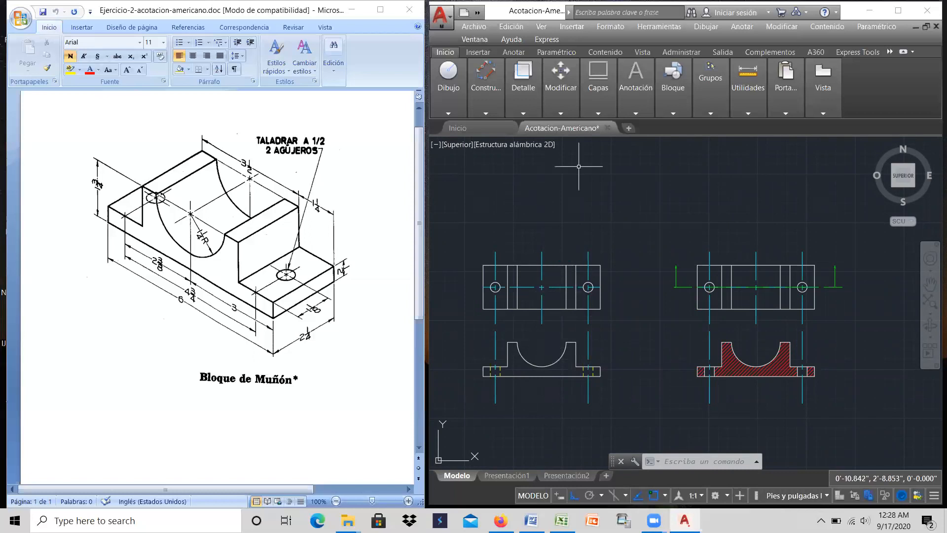
Step: Copy the two centre lines crossing at the middle of the left-hand plan view to the centre of the semicircle in the front view below
mouse_move(552, 89)
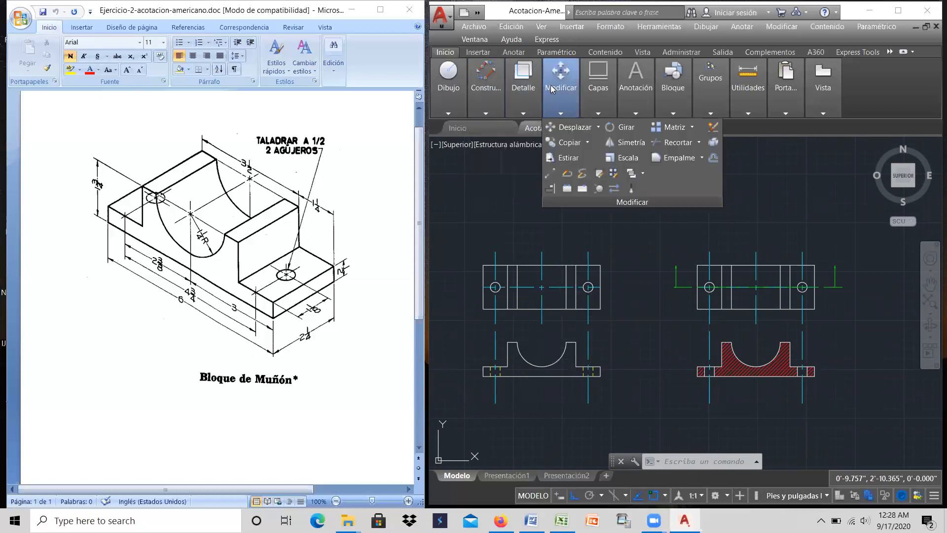
click(570, 142)
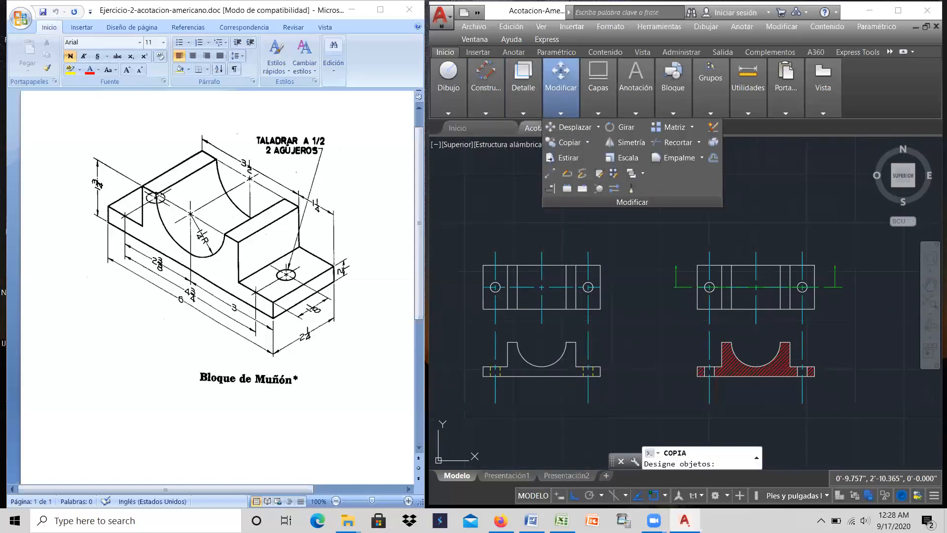
click(549, 299)
click(536, 278)
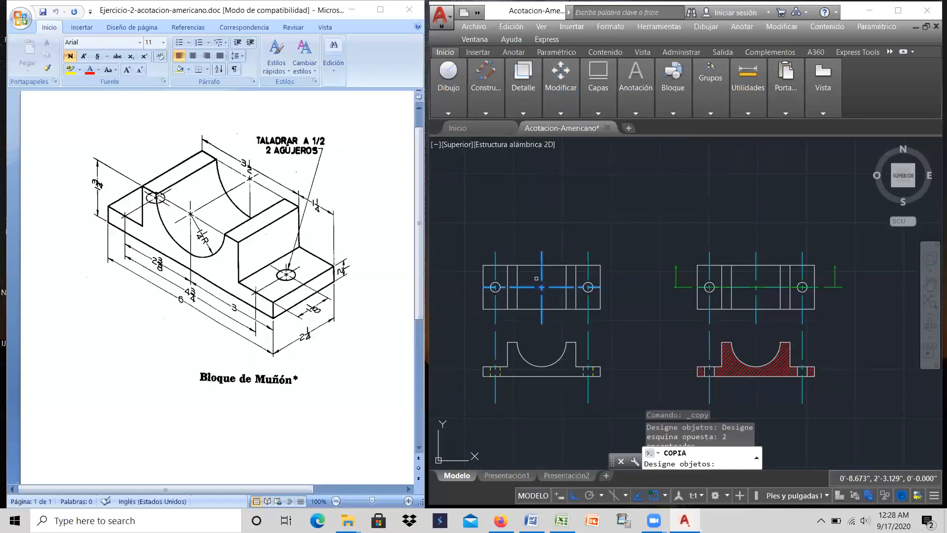
key(Return)
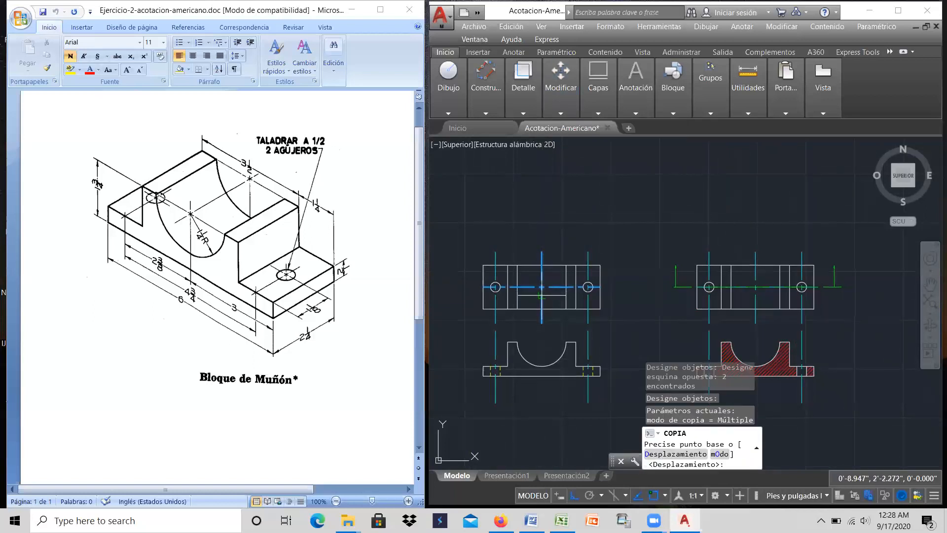
scroll(542, 294, up, 2)
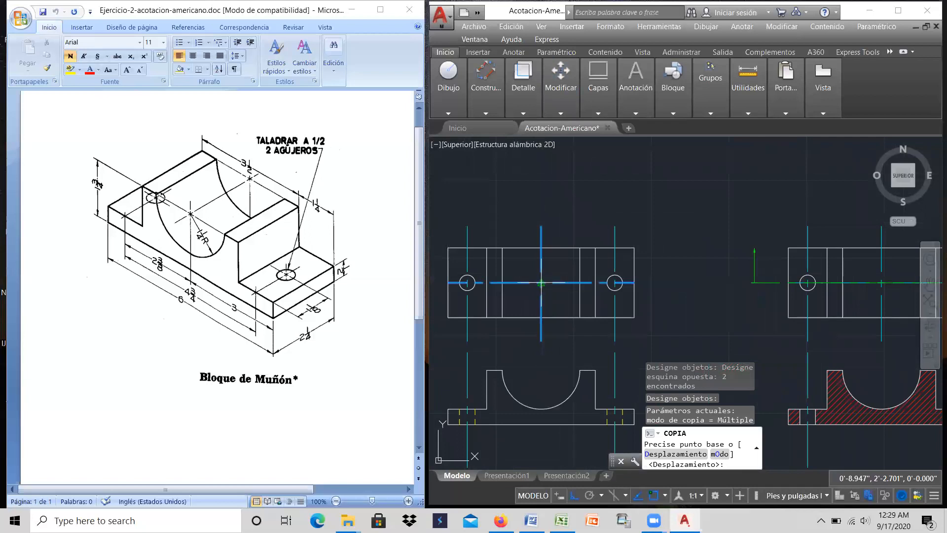
scroll(542, 286, up, 8)
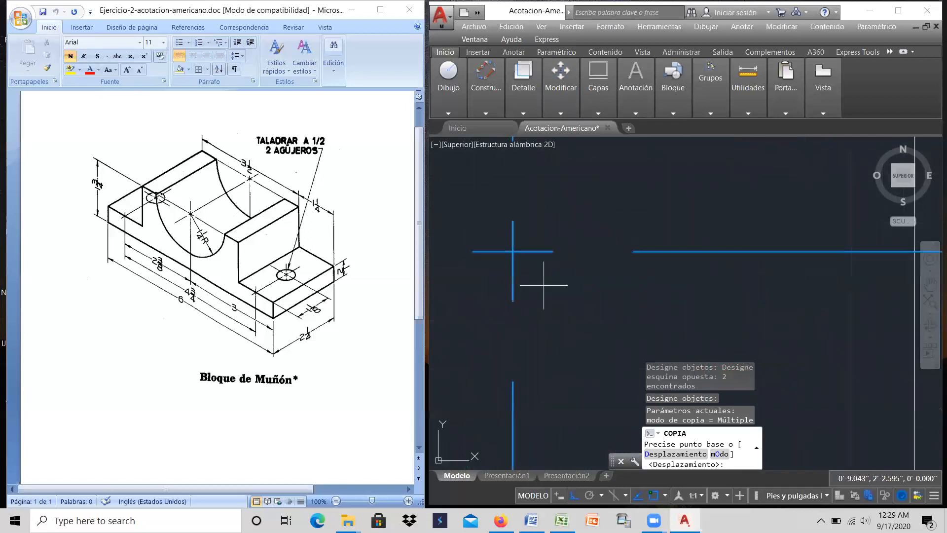
click(513, 252)
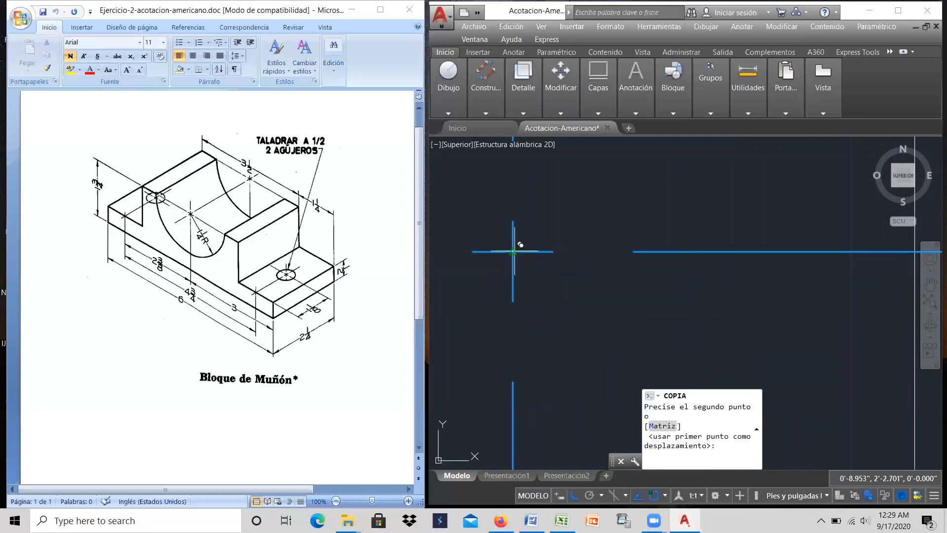
scroll(513, 252, down, 8)
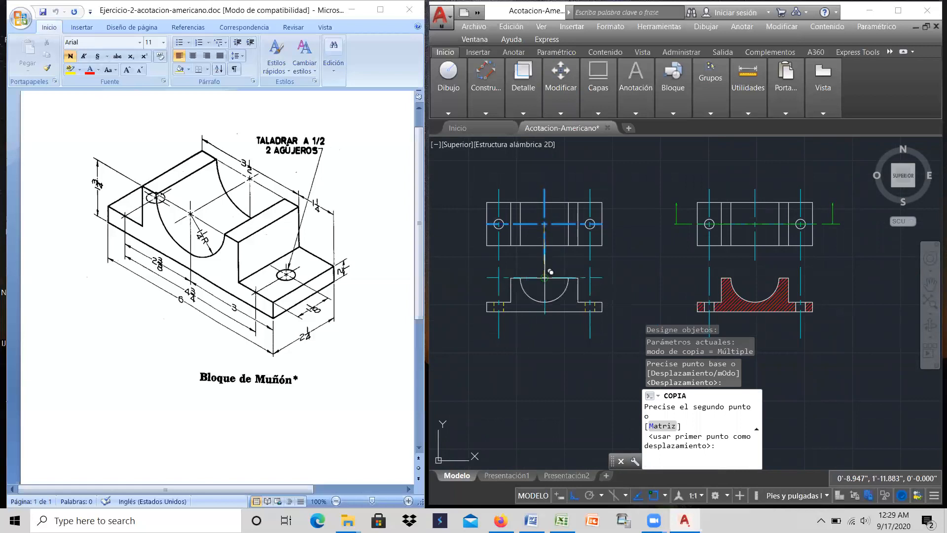
click(621, 227)
right_click(623, 262)
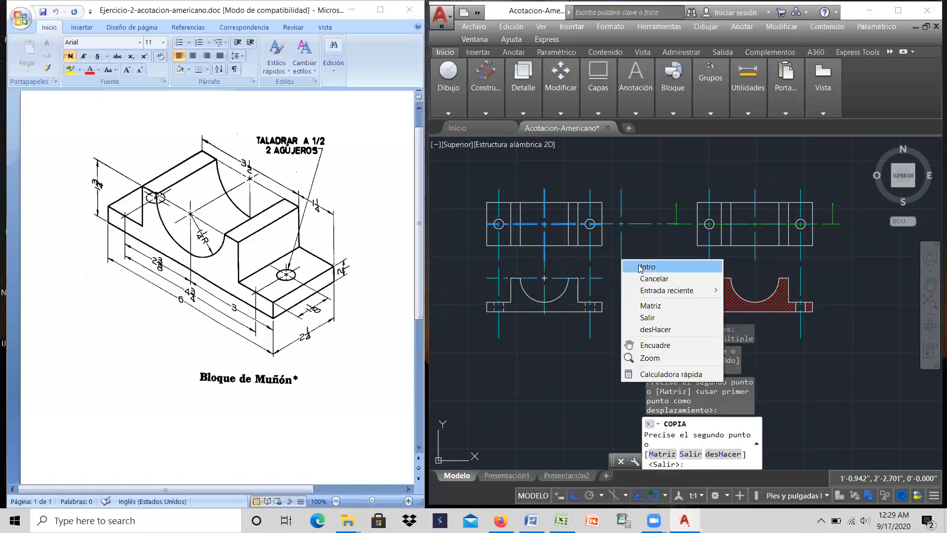
click(640, 267)
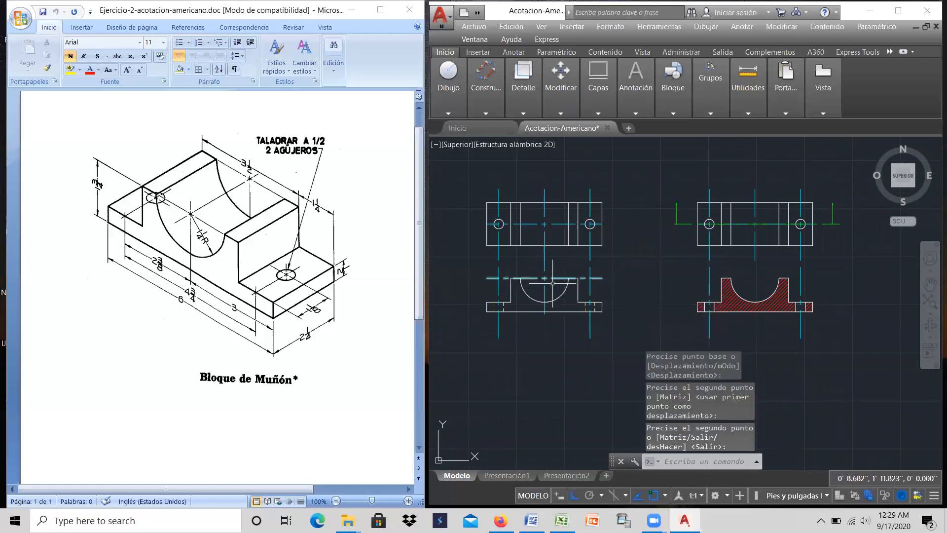
Step: Move the left-hand front view with its centre lines straight down by about 1.7 inches
click(629, 338)
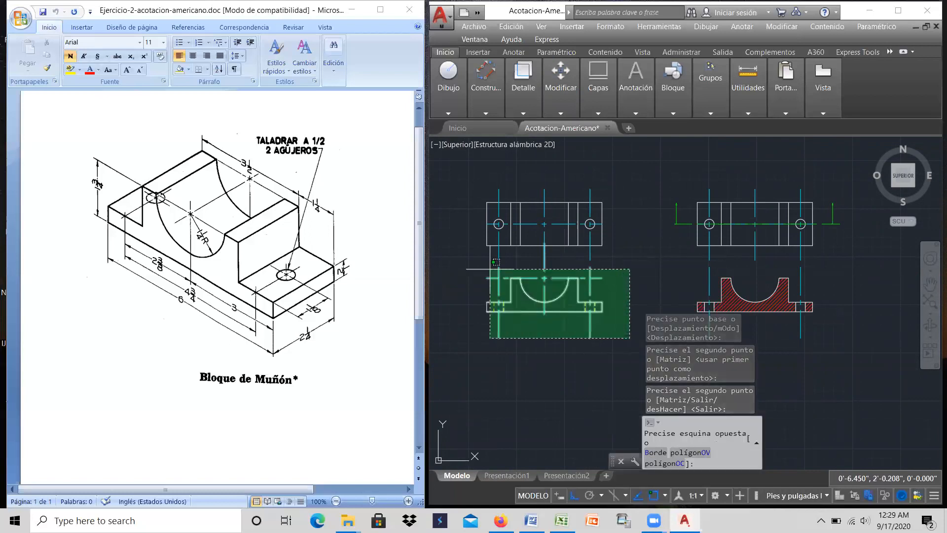
click(490, 263)
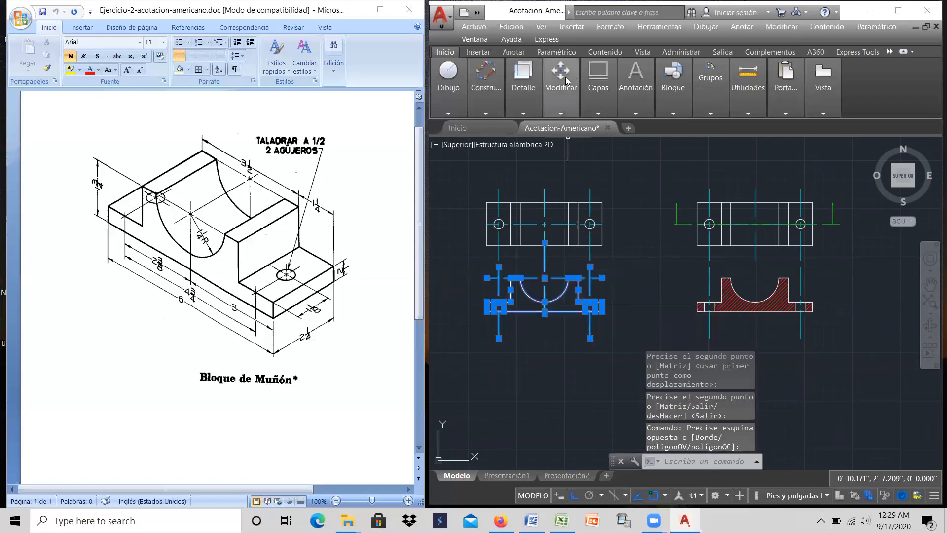
mouse_move(561, 84)
click(572, 126)
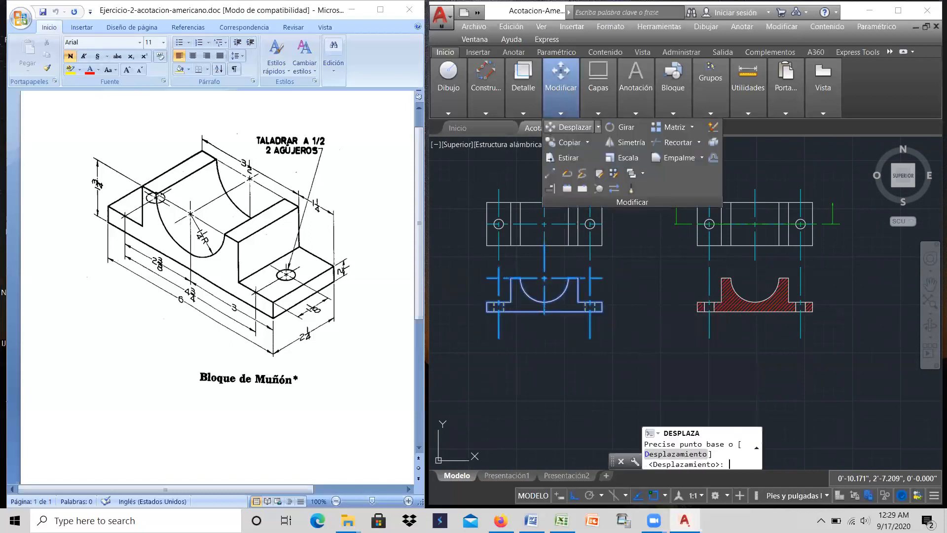
click(467, 189)
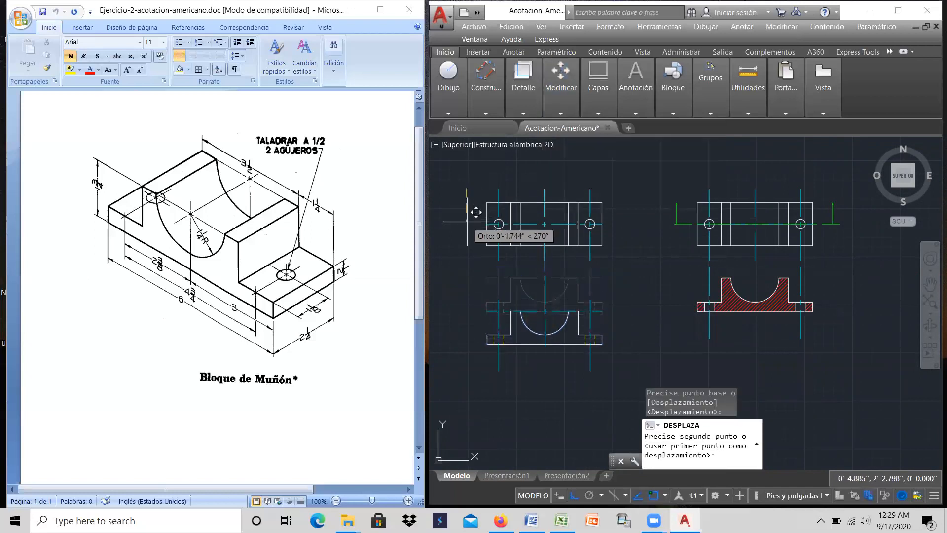
click(467, 220)
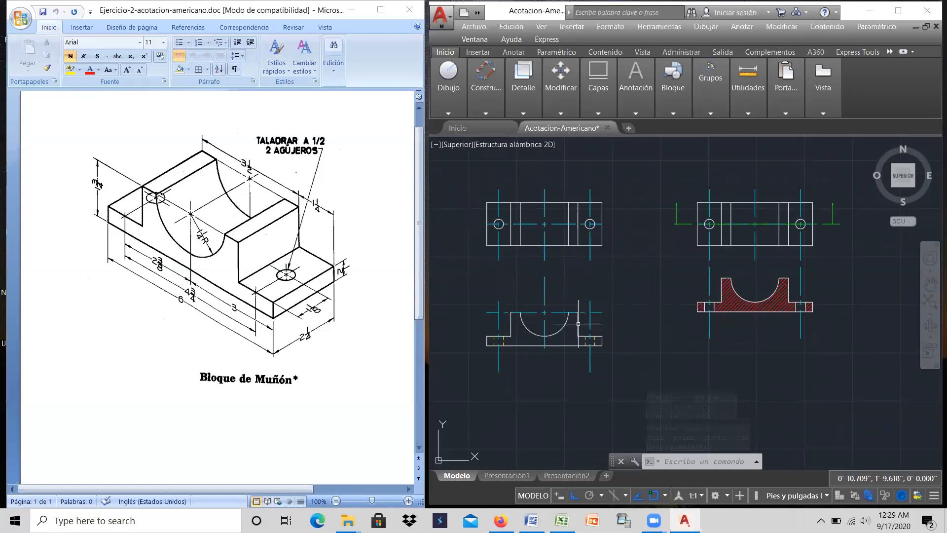
Step: Add a horizontal dimension above the front view from the base's right end to the right side of the raised block
scroll(579, 323, up, 2)
click(597, 318)
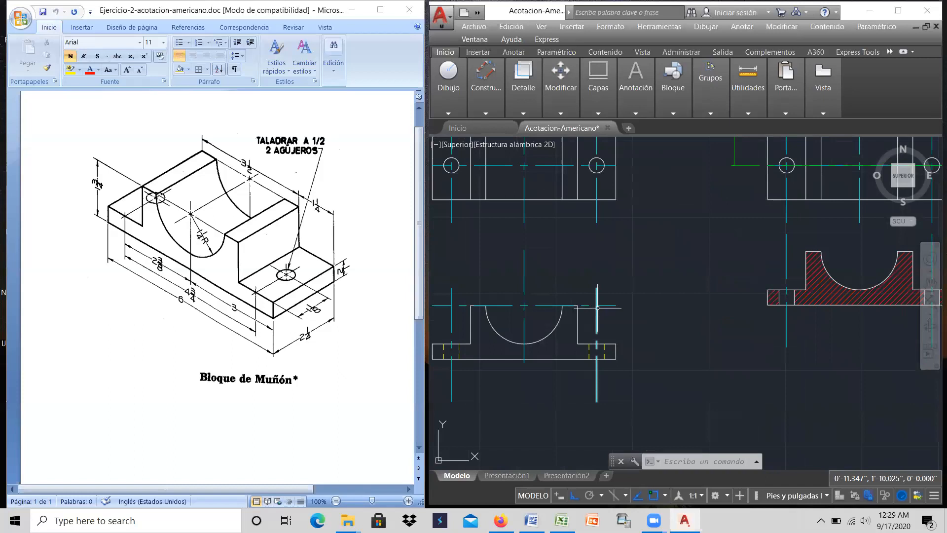
key(Escape)
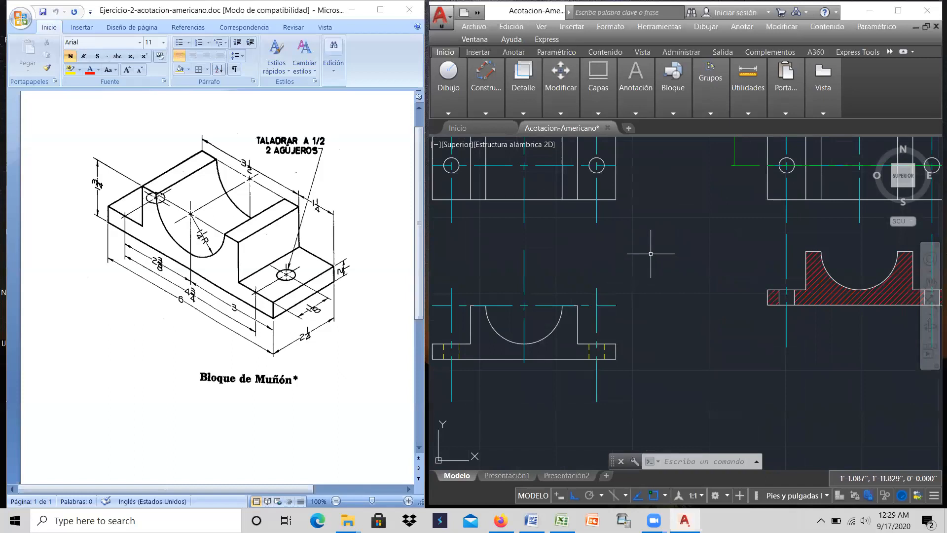
mouse_move(518, 82)
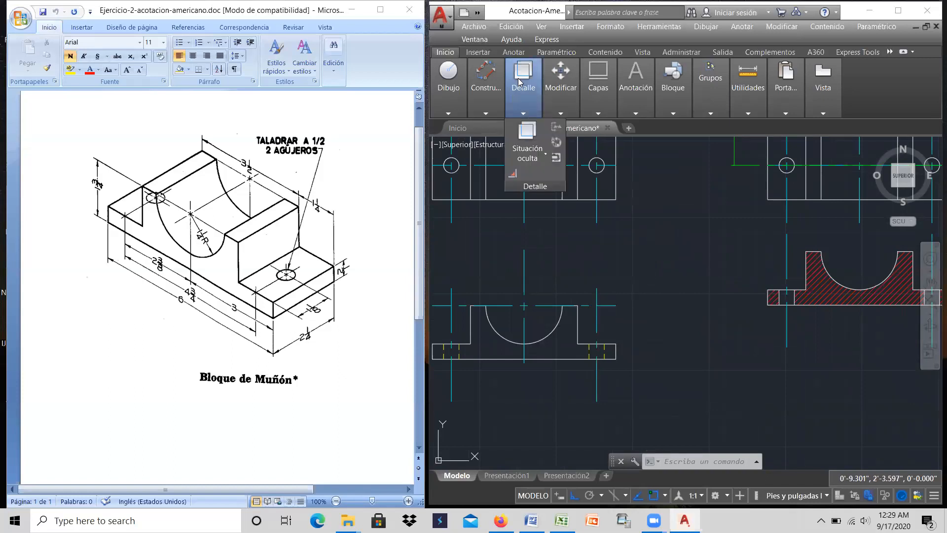
mouse_move(637, 91)
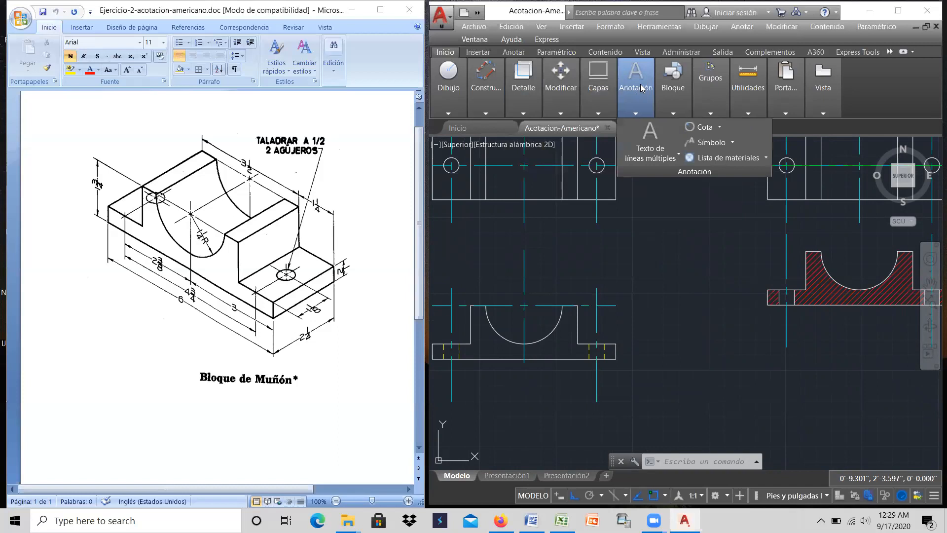
click(719, 127)
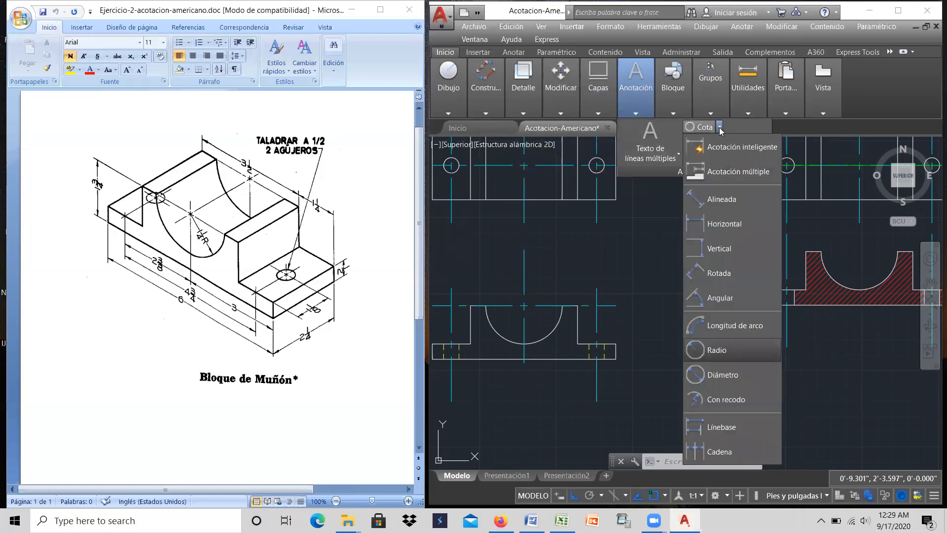
click(725, 224)
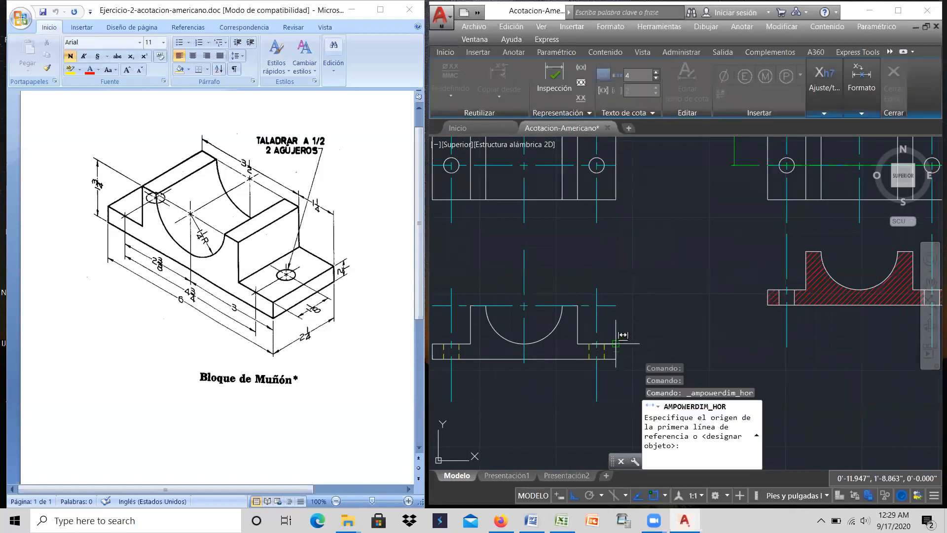
click(615, 343)
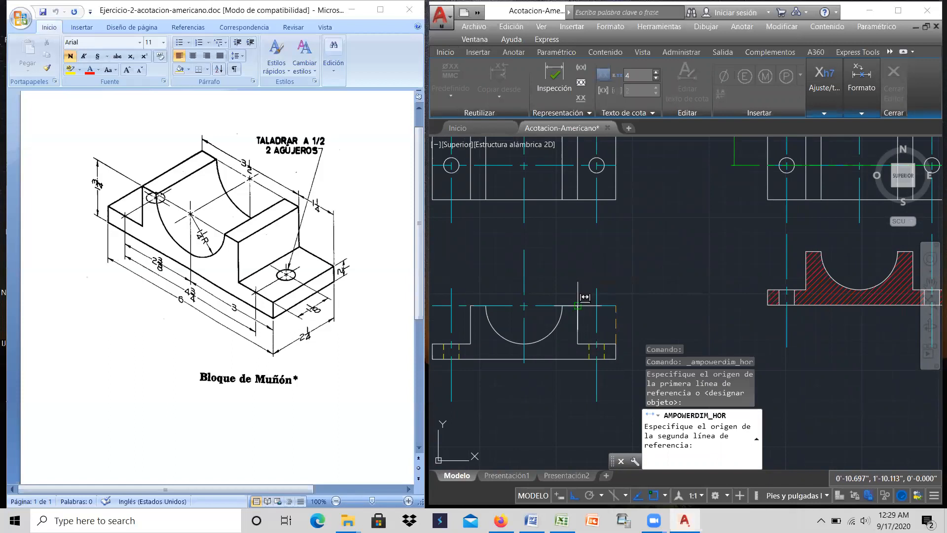
click(578, 306)
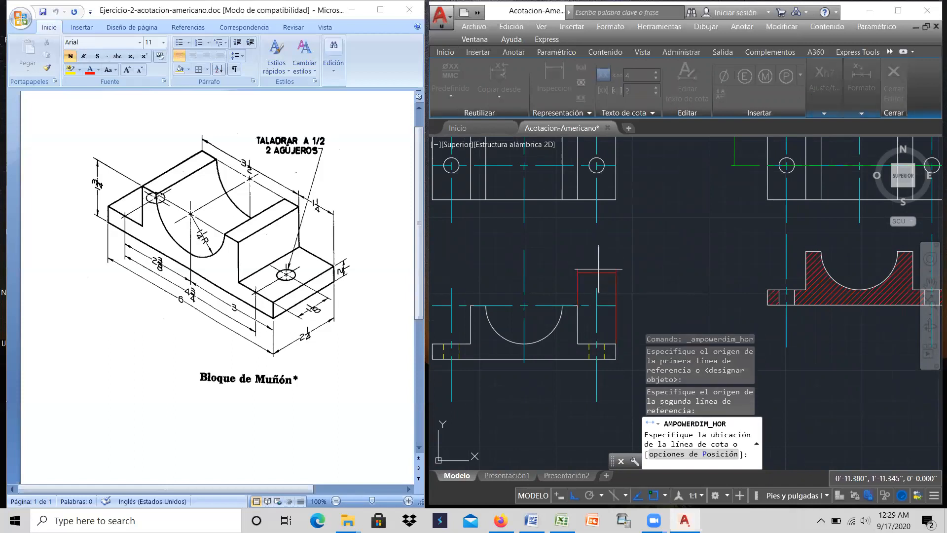
click(648, 279)
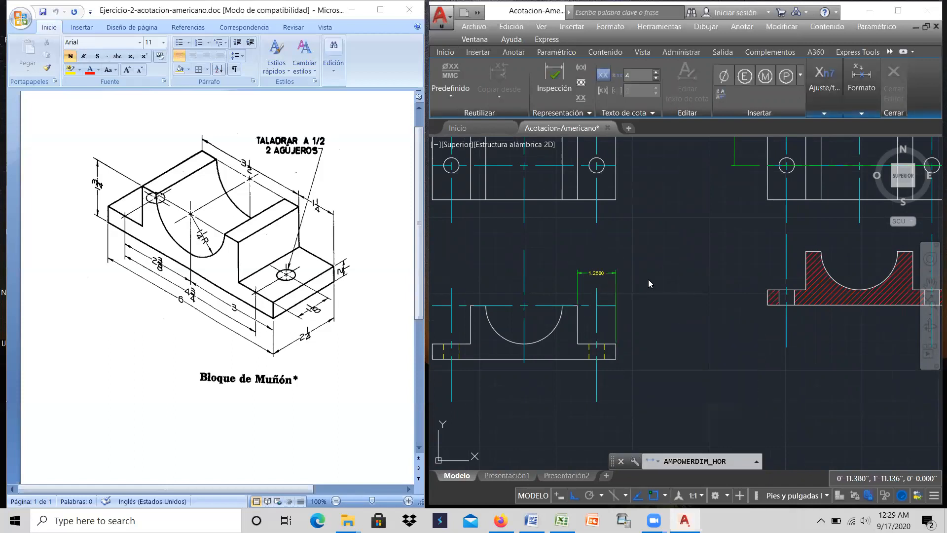
click(665, 279)
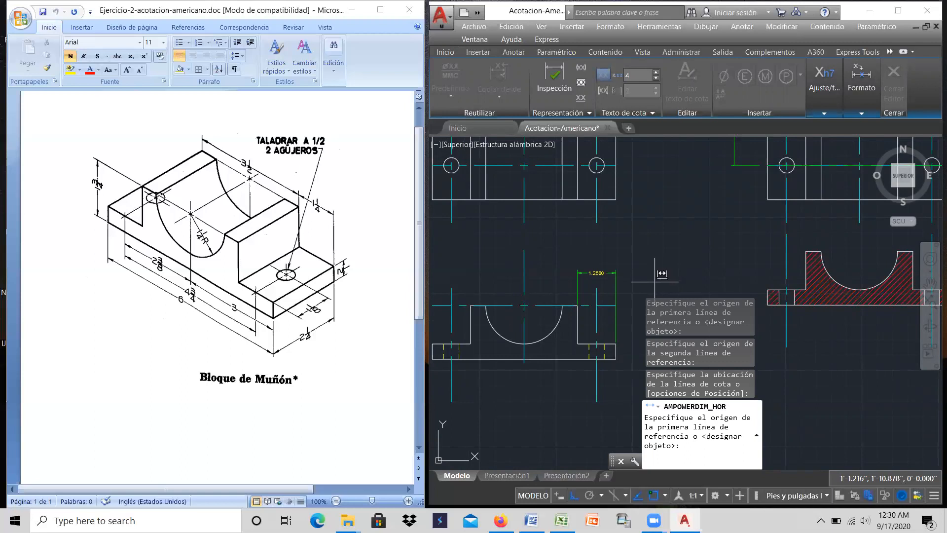
Step: Add a horizontal dimension from the raised block's right side to the semicircle's centre, aligned with the existing dimension line
click(577, 306)
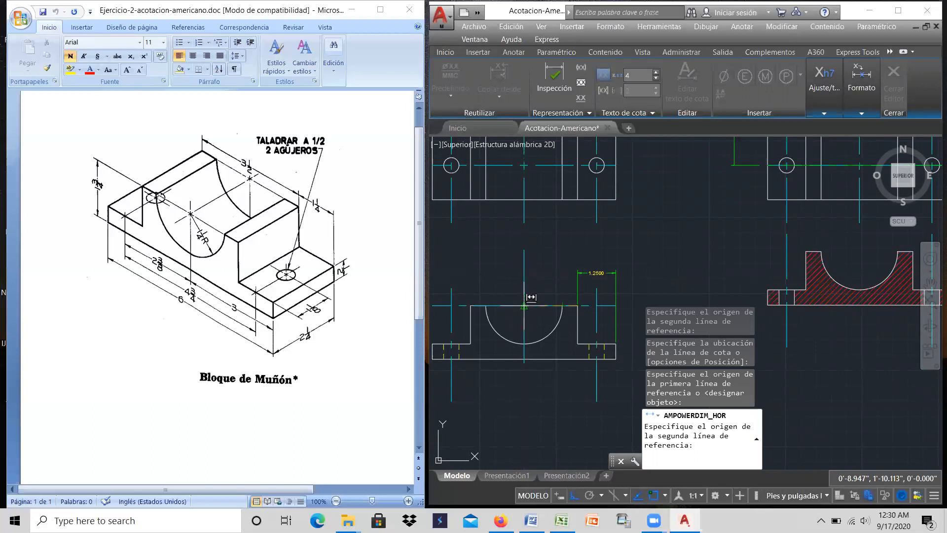
click(524, 306)
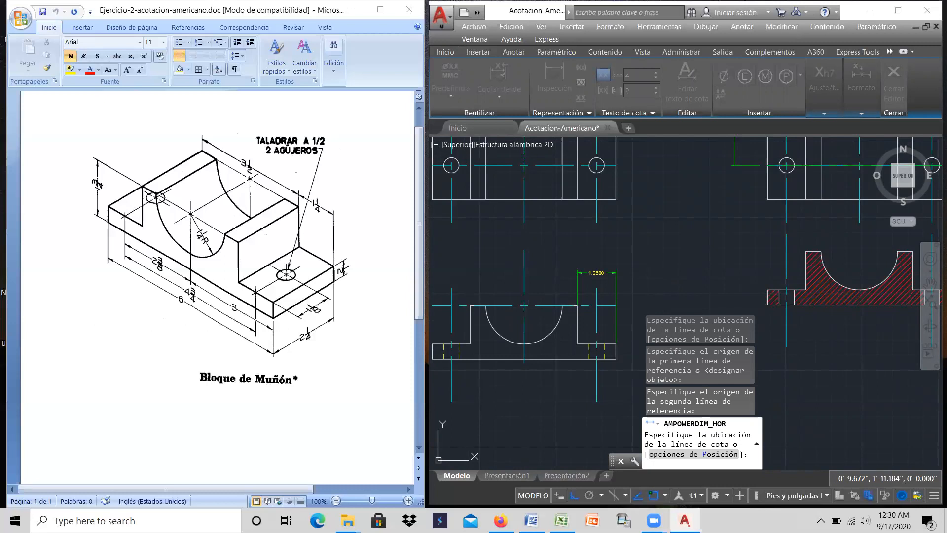
click(562, 273)
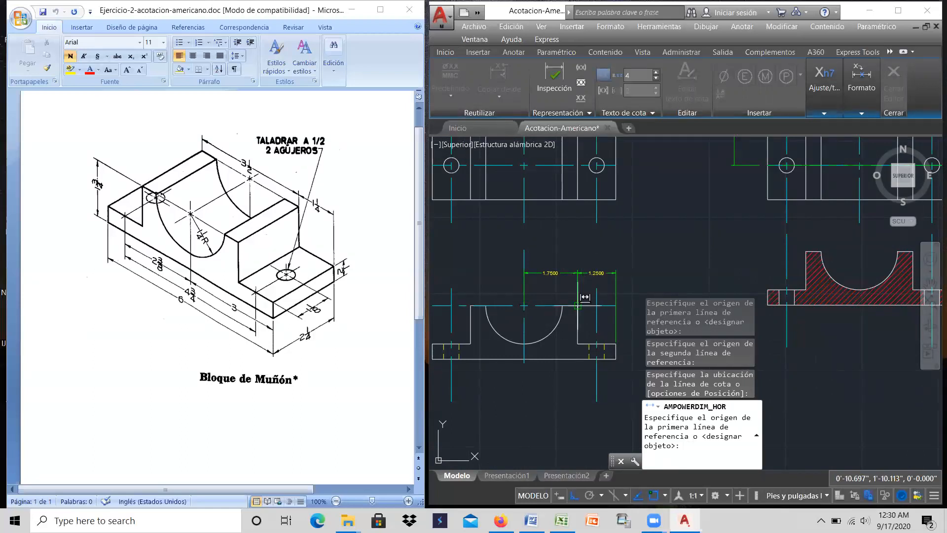
Step: Dimension the full width of the raised block horizontally, placing it one level above the existing dimensions
click(578, 306)
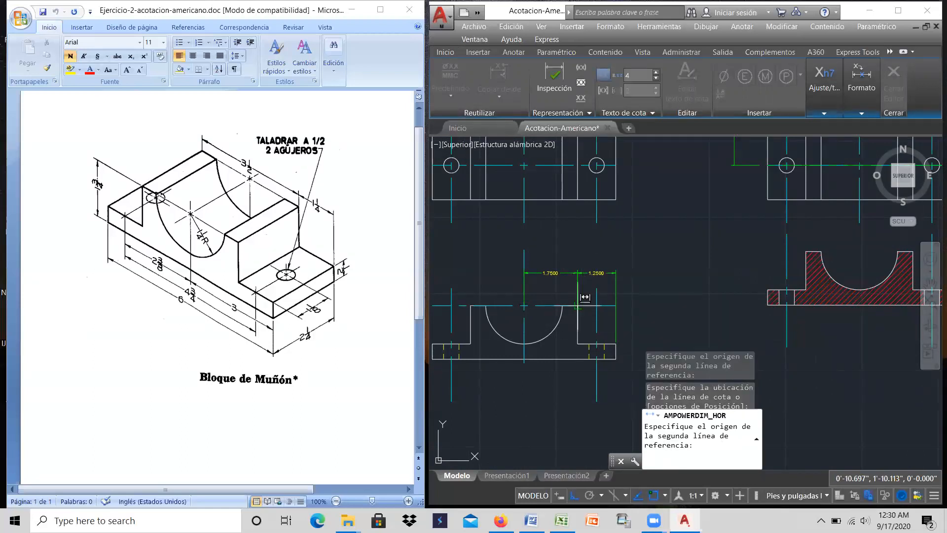
click(469, 306)
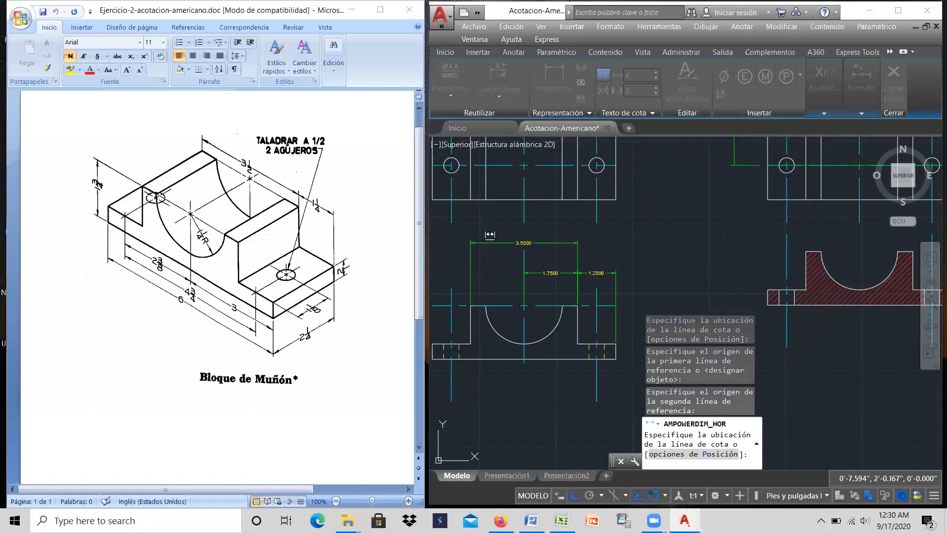
click(483, 243)
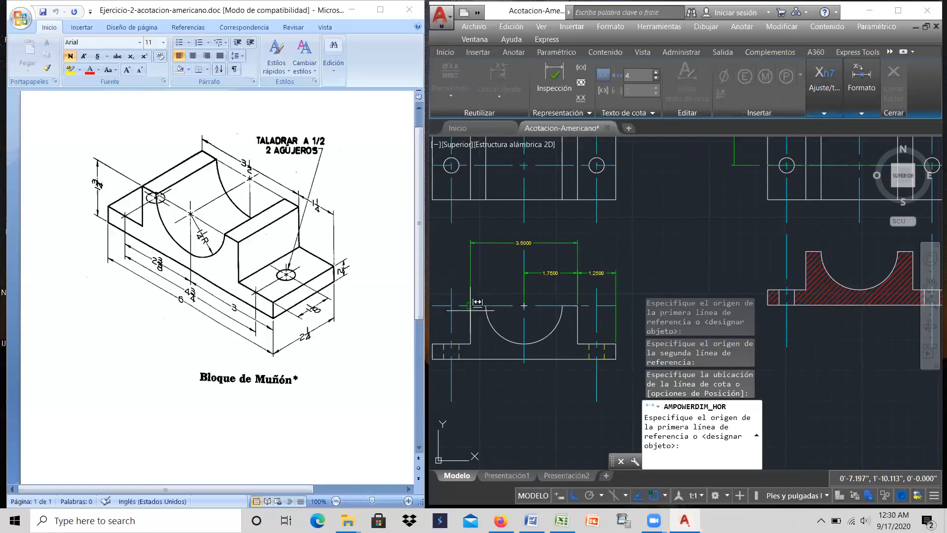
scroll(640, 286, down, 2)
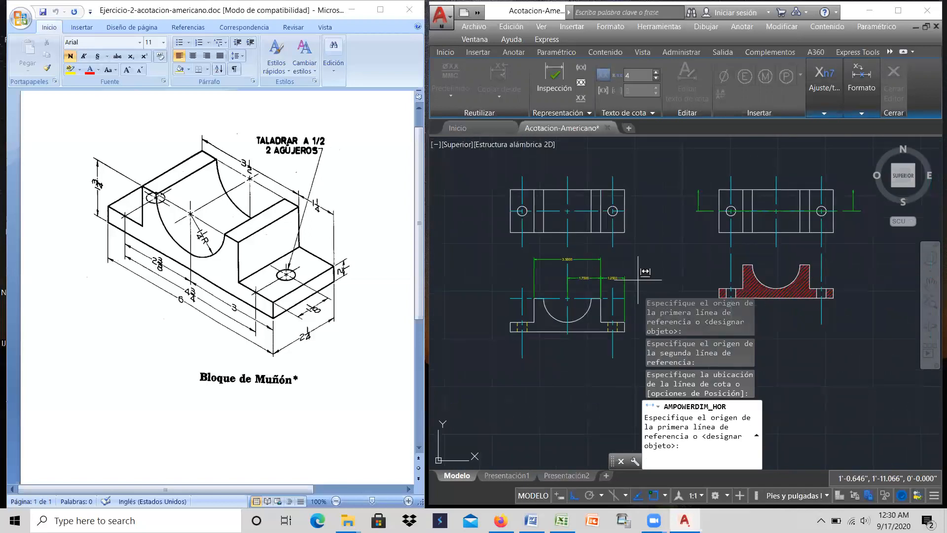
Step: Dimension the full width of the base horizontally above the front view, one level beyond the raised block's width dimension
scroll(638, 279, up, 2)
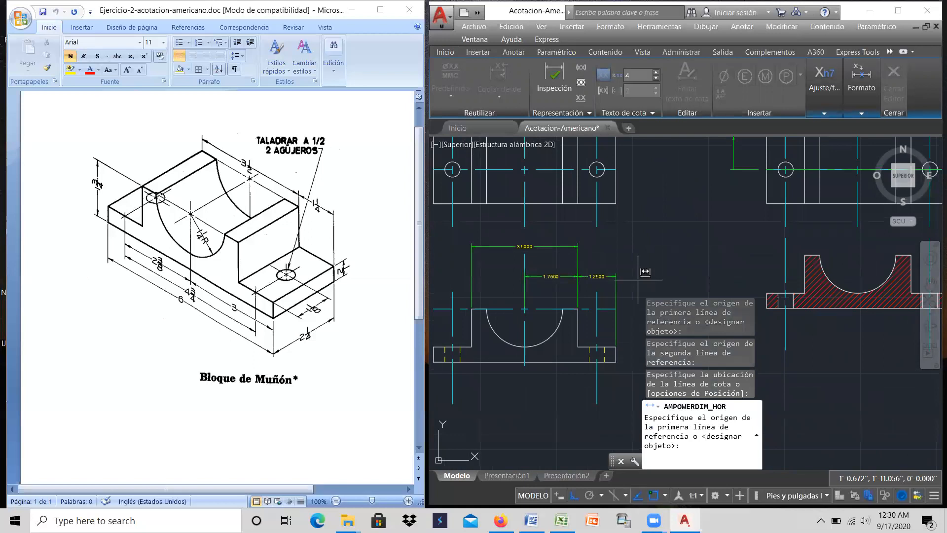
click(616, 346)
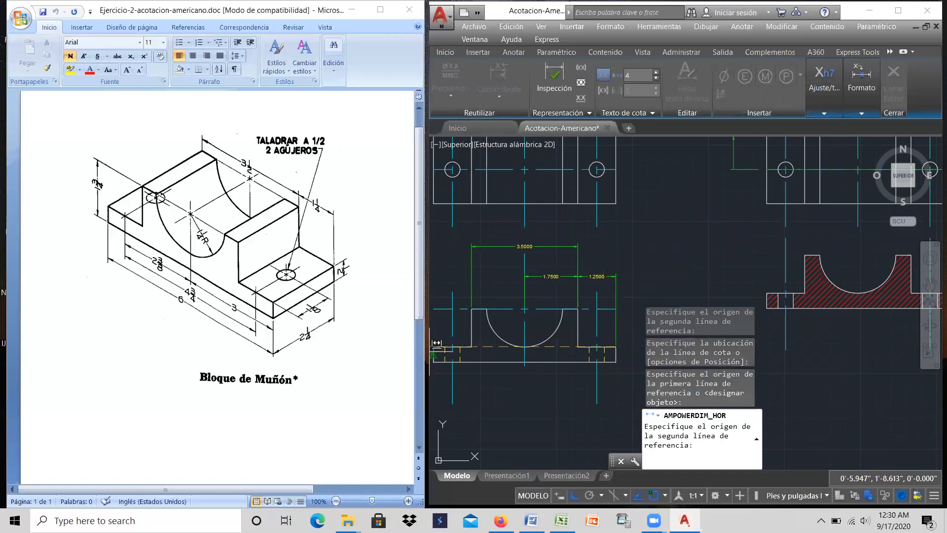
click(434, 347)
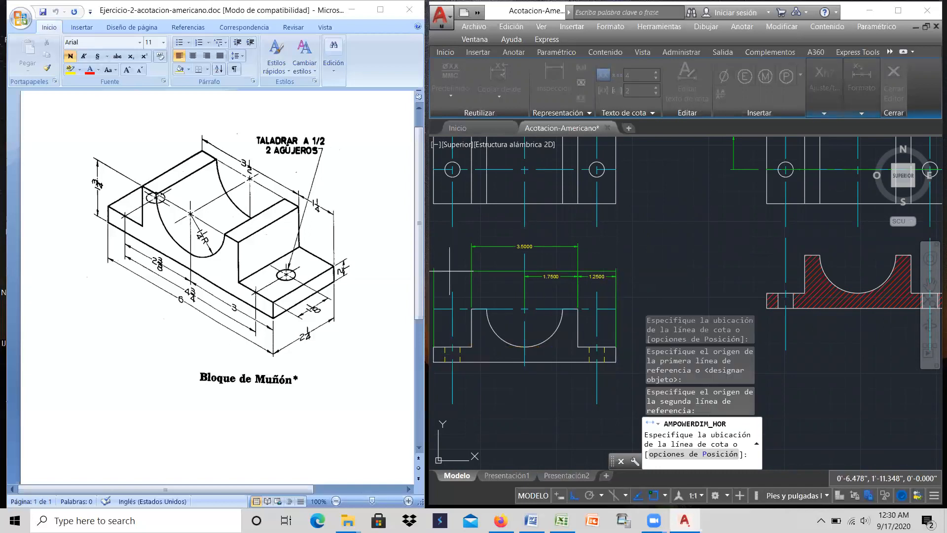
click(453, 227)
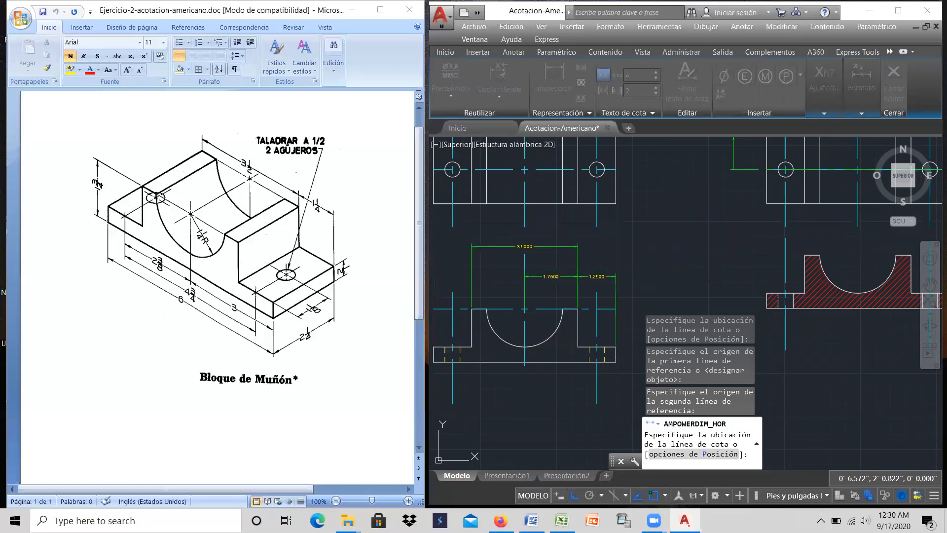
scroll(676, 249, down, 2)
scroll(667, 256, up, 2)
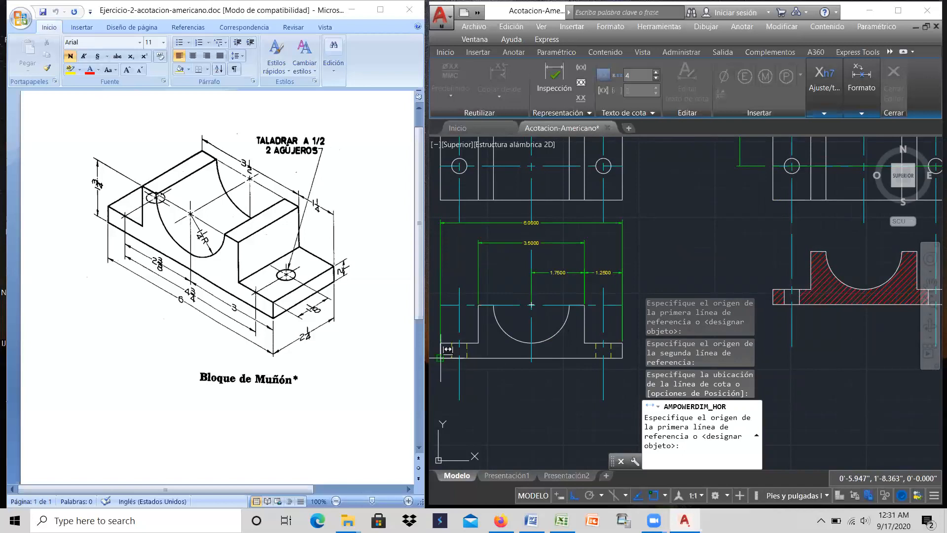
scroll(620, 354, down, 2)
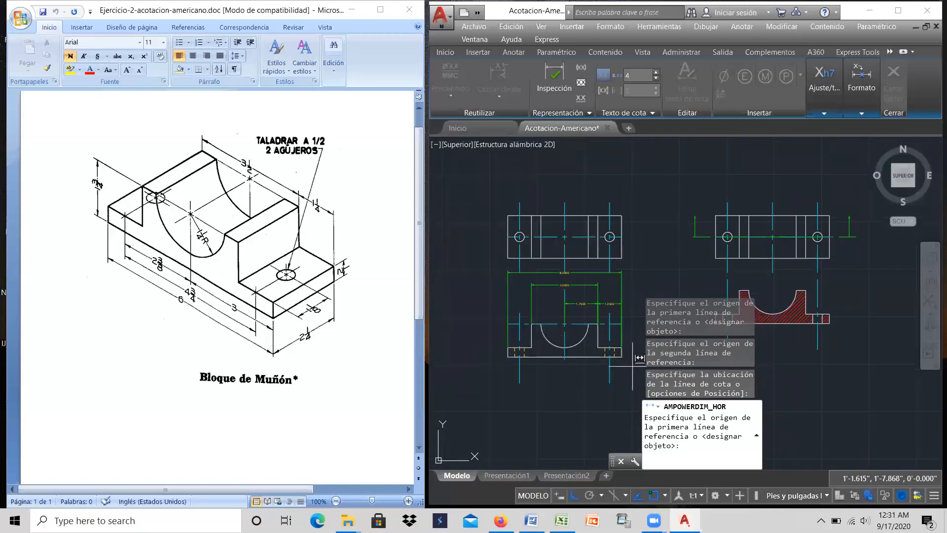
scroll(462, 359, up, 4)
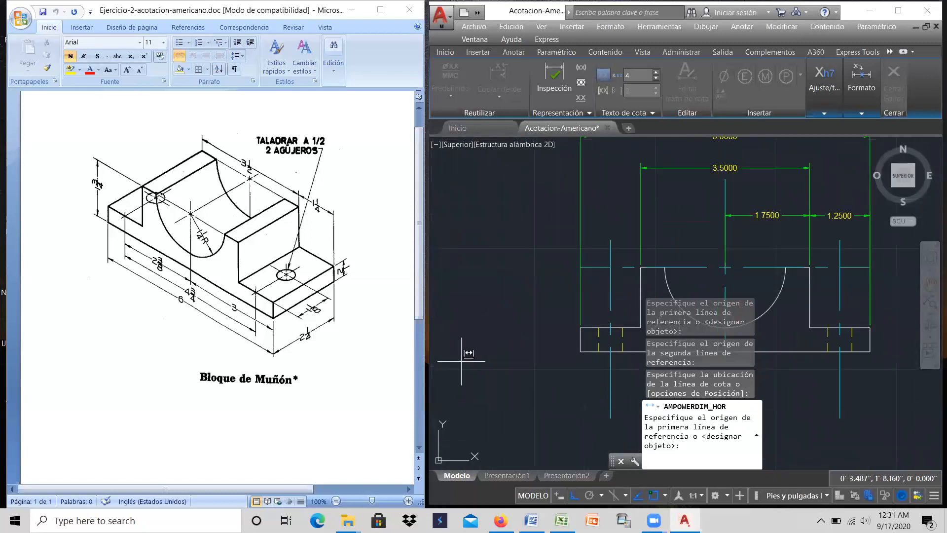
click(580, 351)
click(581, 327)
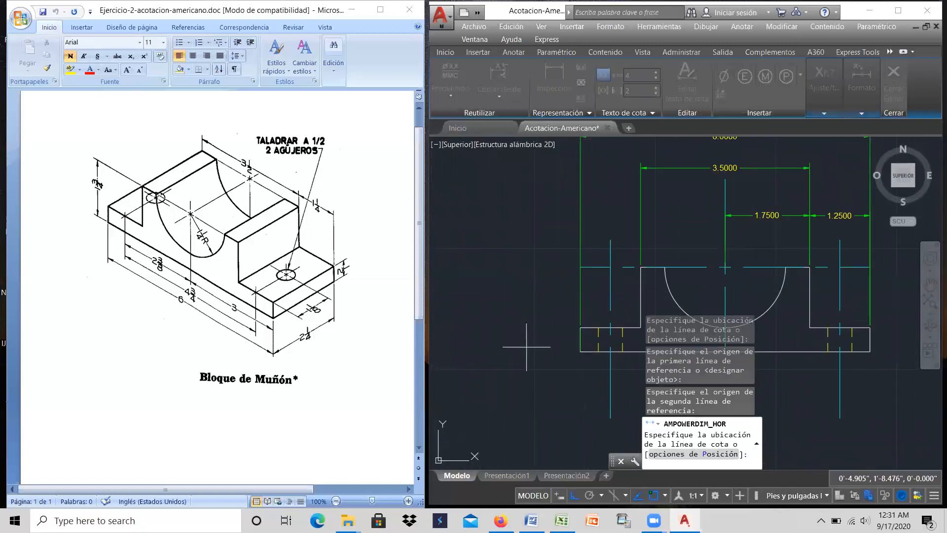
right_click(518, 302)
click(543, 319)
Step: Add a vertical dimension for the base's thickness beside the left end of the front view
mouse_move(641, 96)
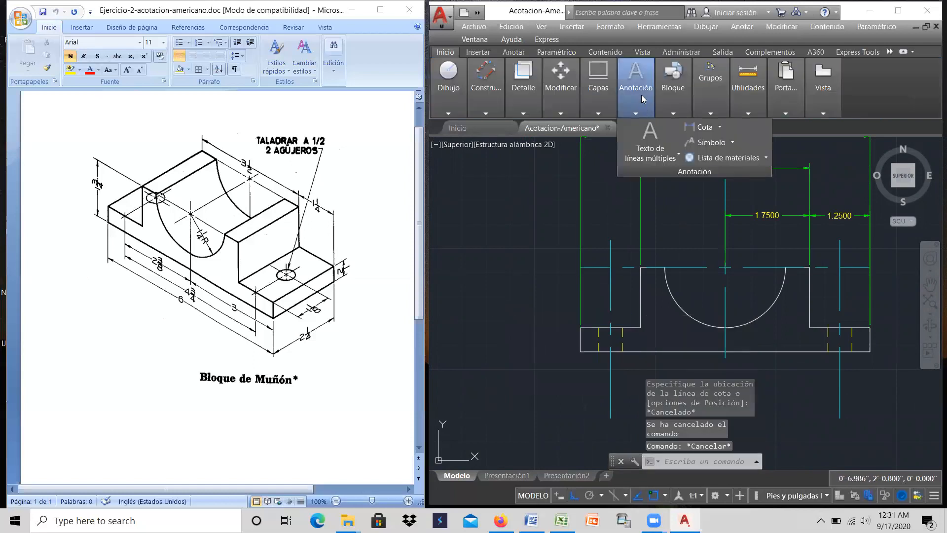
click(720, 128)
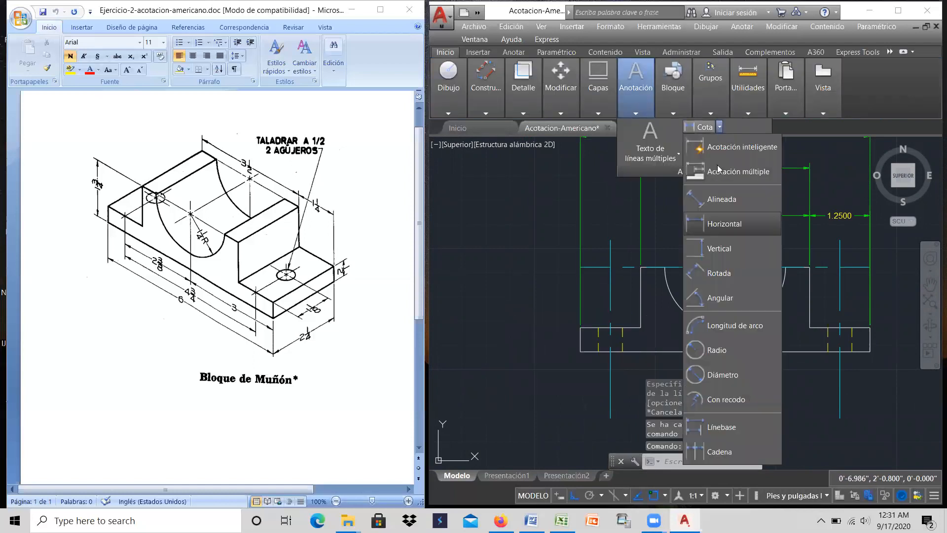
click(719, 250)
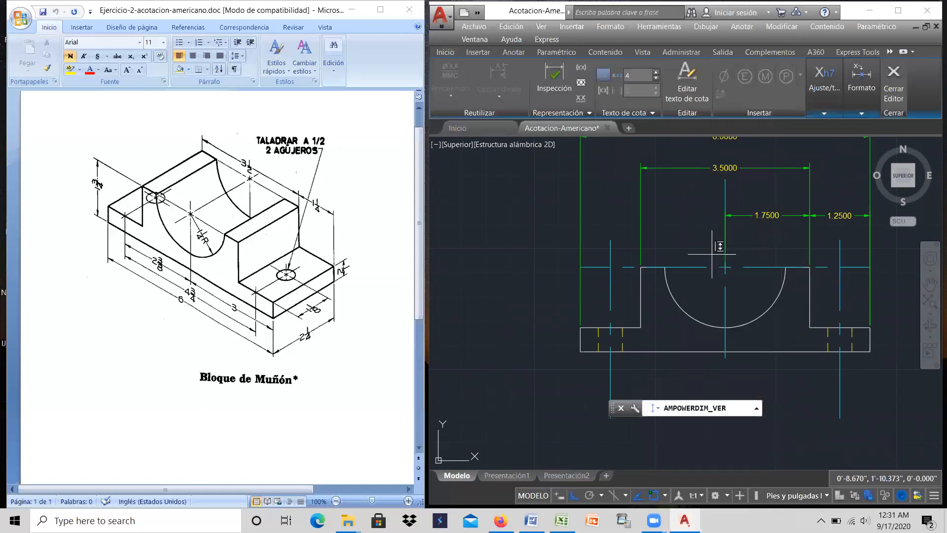
click(580, 351)
click(581, 327)
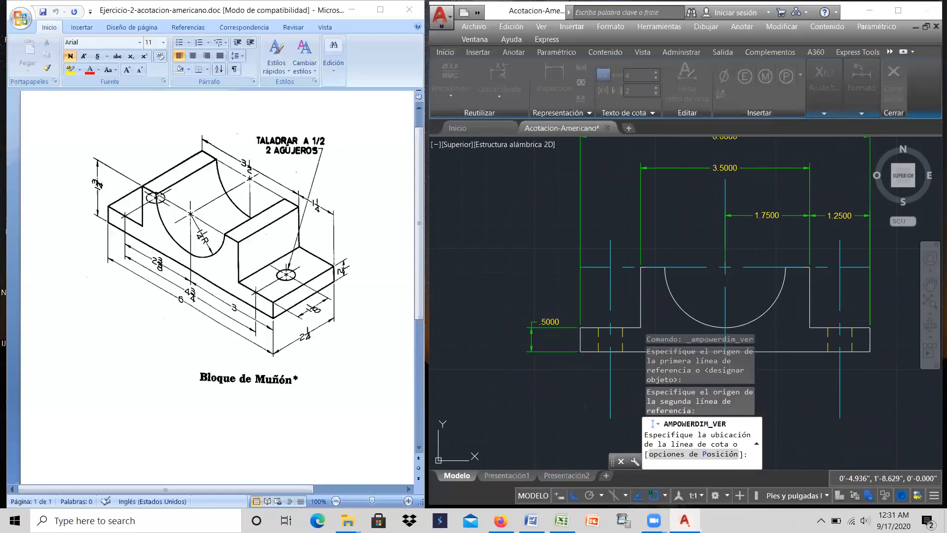
click(560, 324)
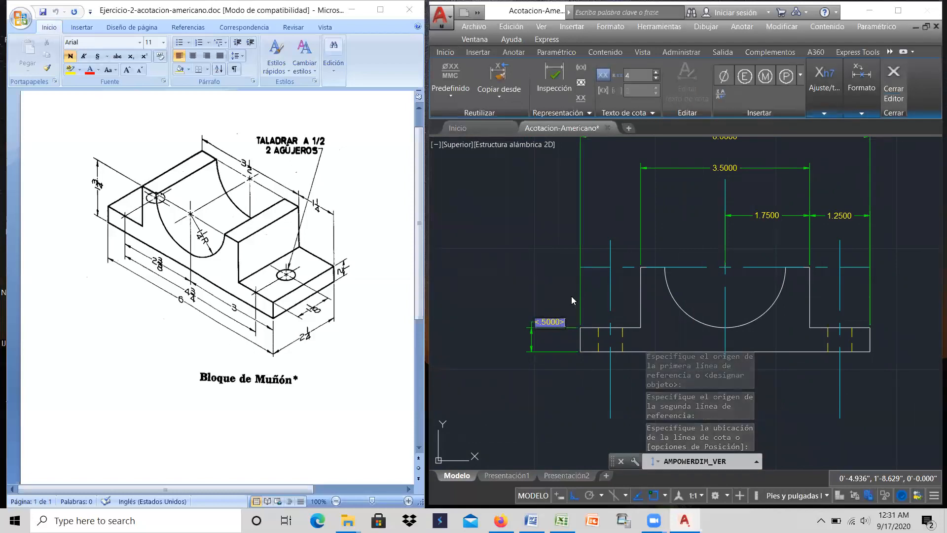
click(535, 296)
key(Return)
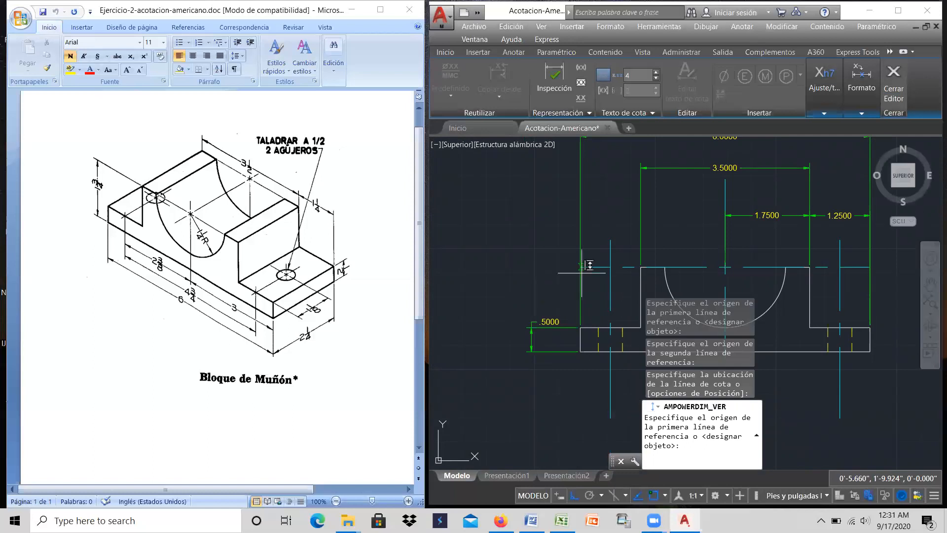
Step: Add a vertical dimension for the block's overall height, placed outside the base thickness dimension, and finish the dimension command
click(641, 267)
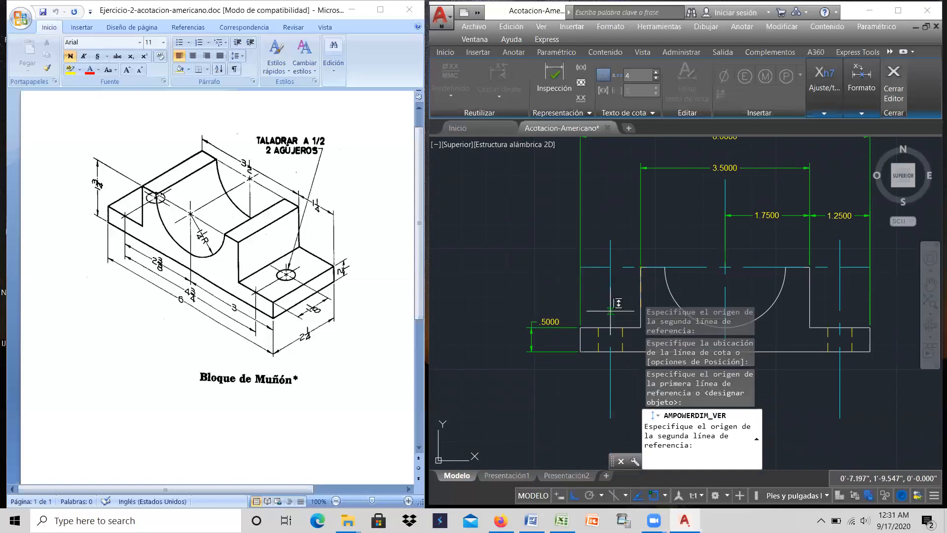
click(580, 352)
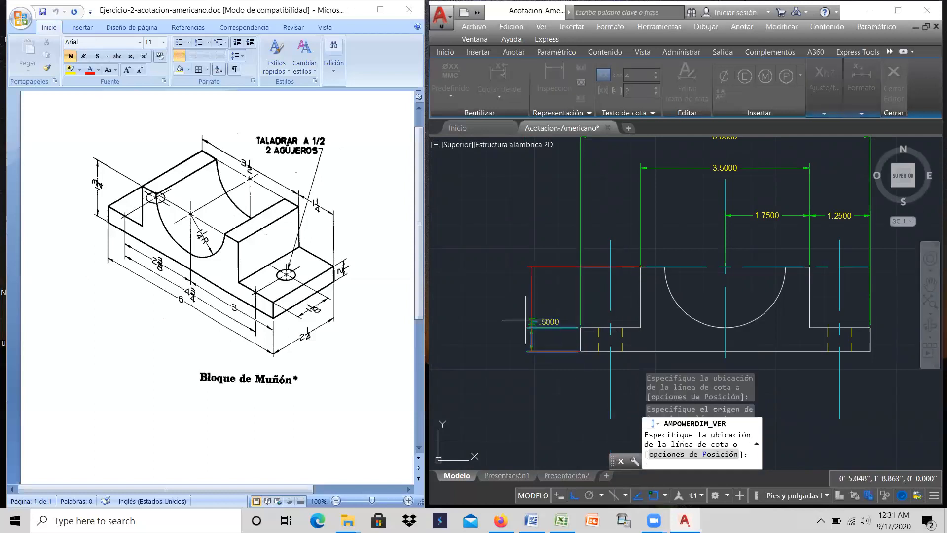
click(489, 308)
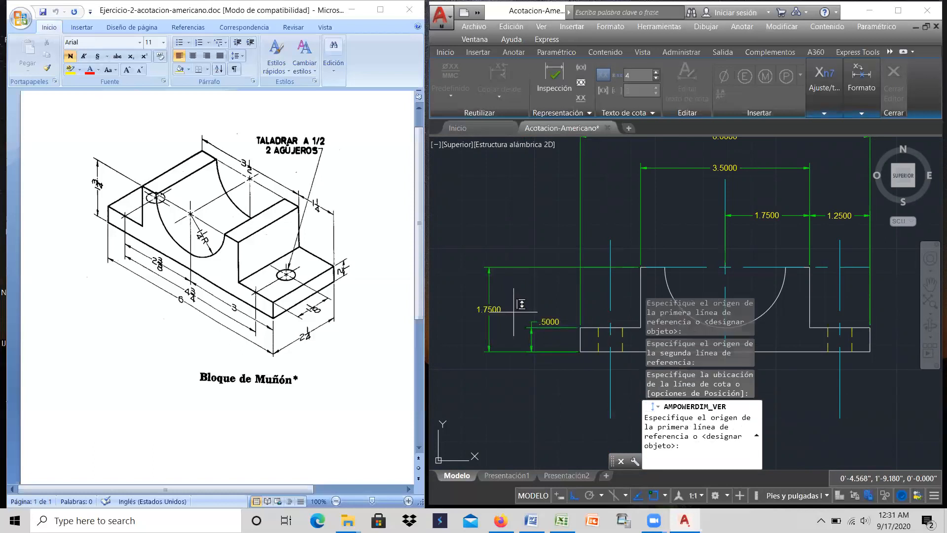
key(Return)
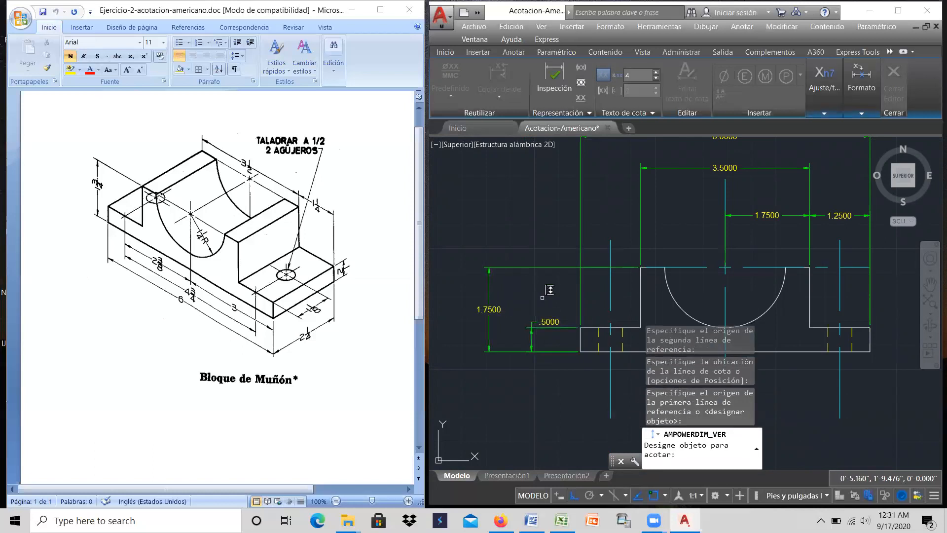
key(Escape)
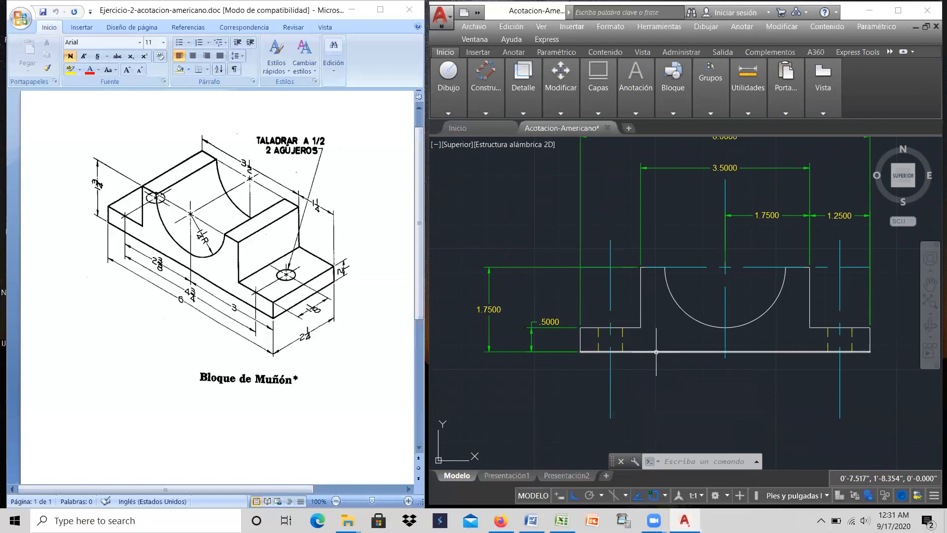
Step: Examine the dimensioned front view and the top view above it for features that still need dimensions
scroll(651, 359, down, 2)
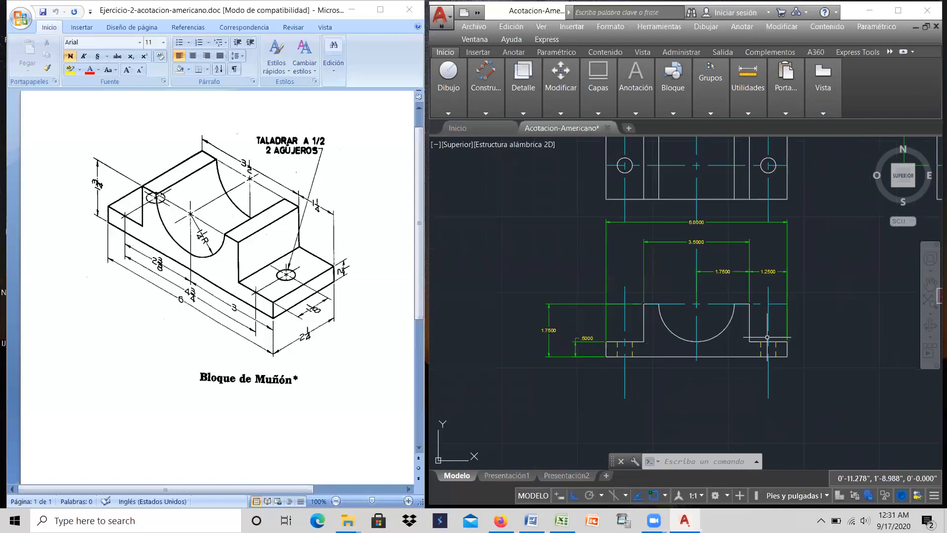
scroll(786, 340, up, 2)
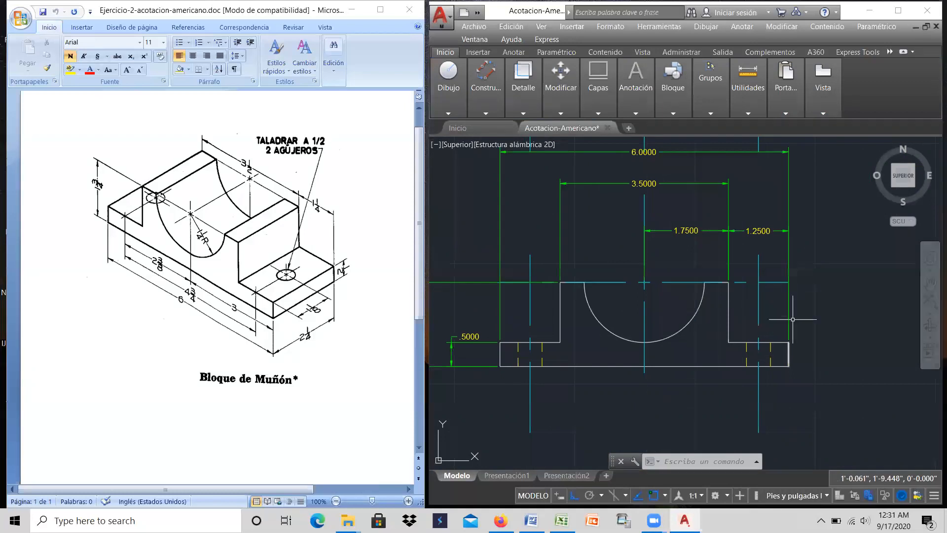
scroll(792, 319, up, 1)
scroll(784, 330, down, 3)
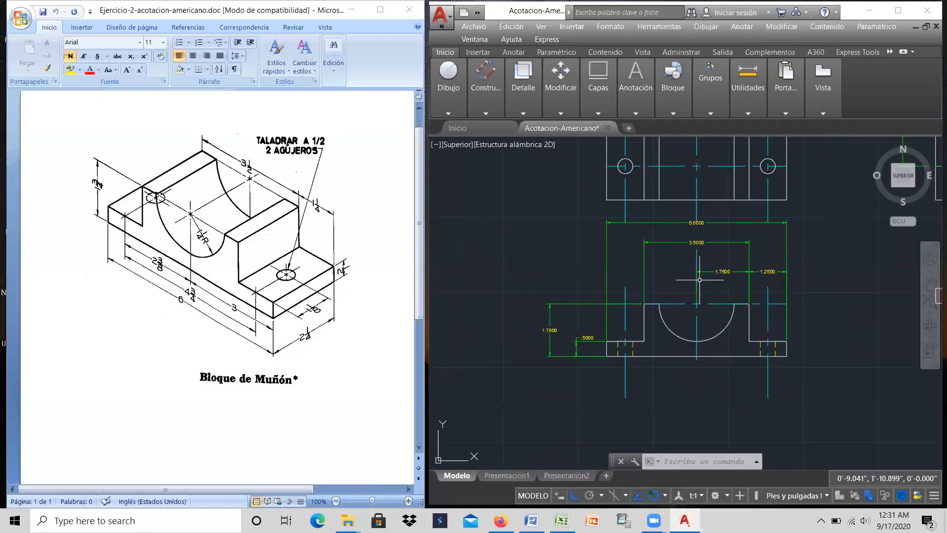
scroll(689, 311, down, 2)
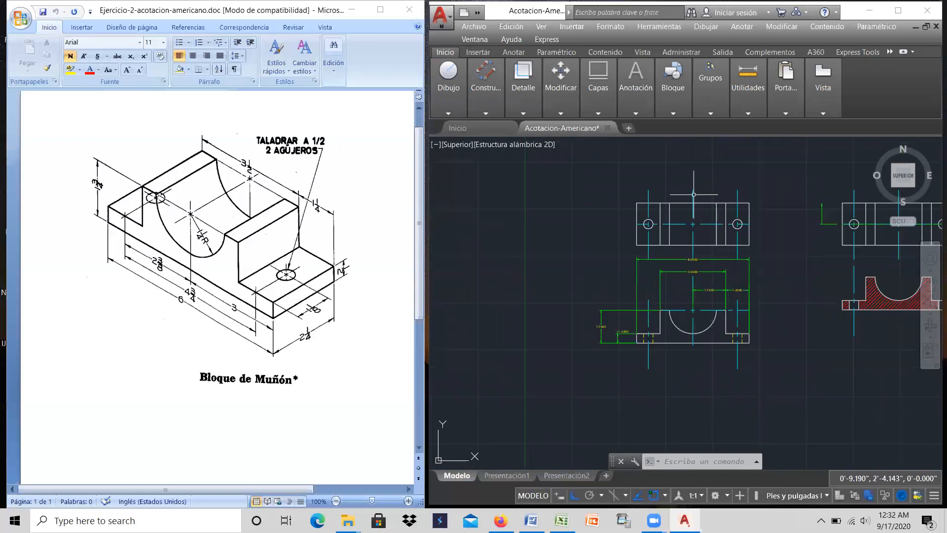
scroll(689, 193, up, 2)
scroll(688, 193, up, 3)
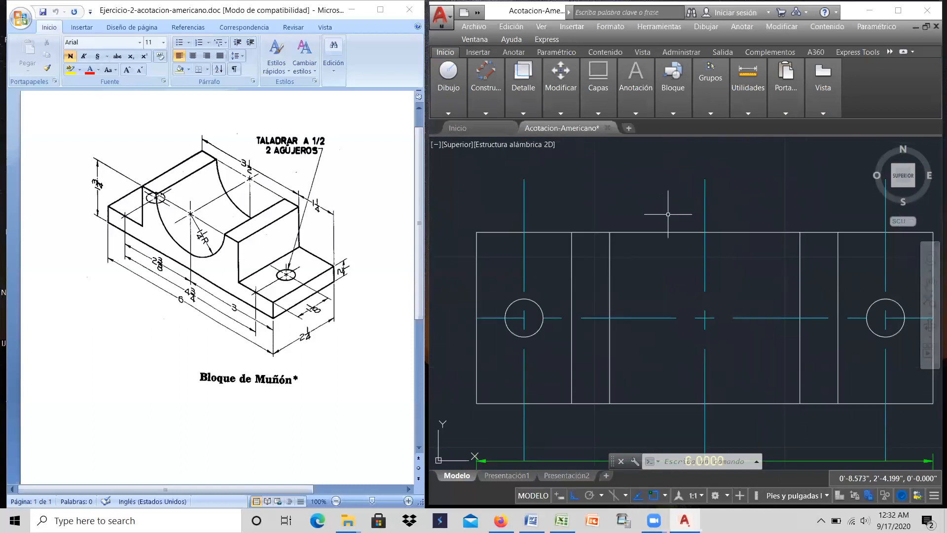
scroll(629, 259, down, 2)
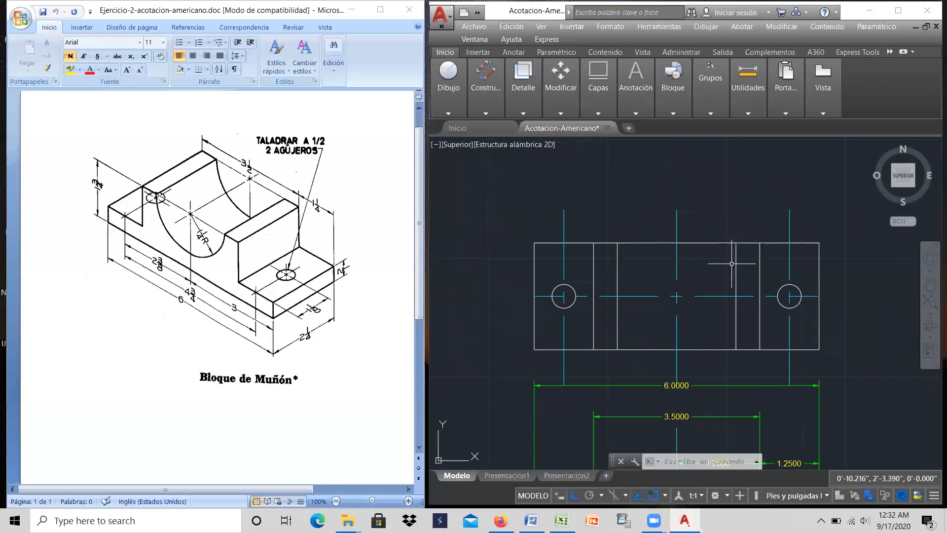
scroll(742, 286, down, 2)
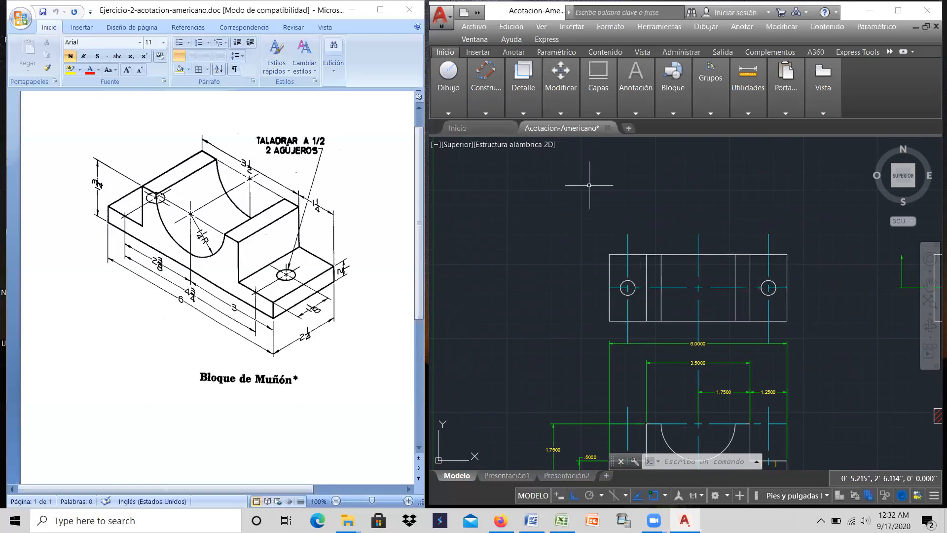
Step: Add a vertical dimension to the right of the top view from its lower edge to the holes' horizontal centre line
click(669, 82)
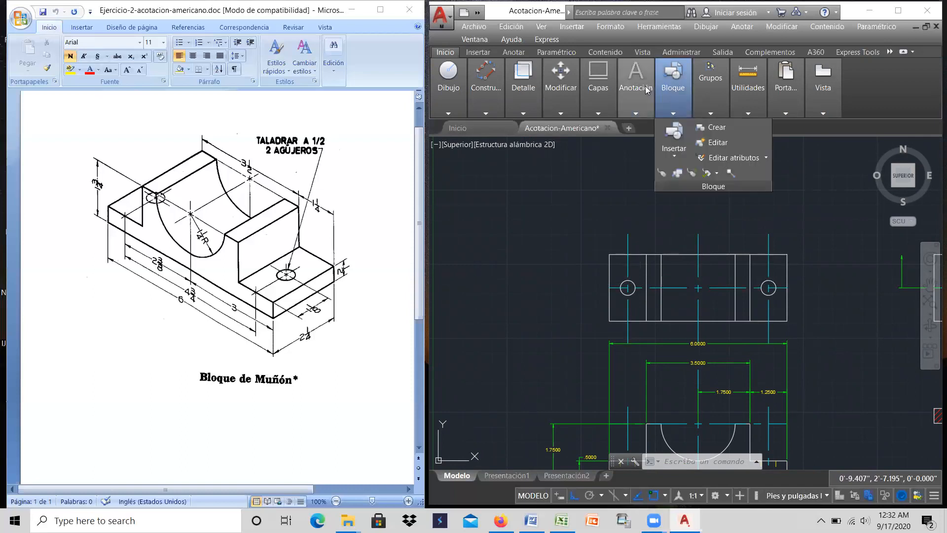
mouse_move(647, 88)
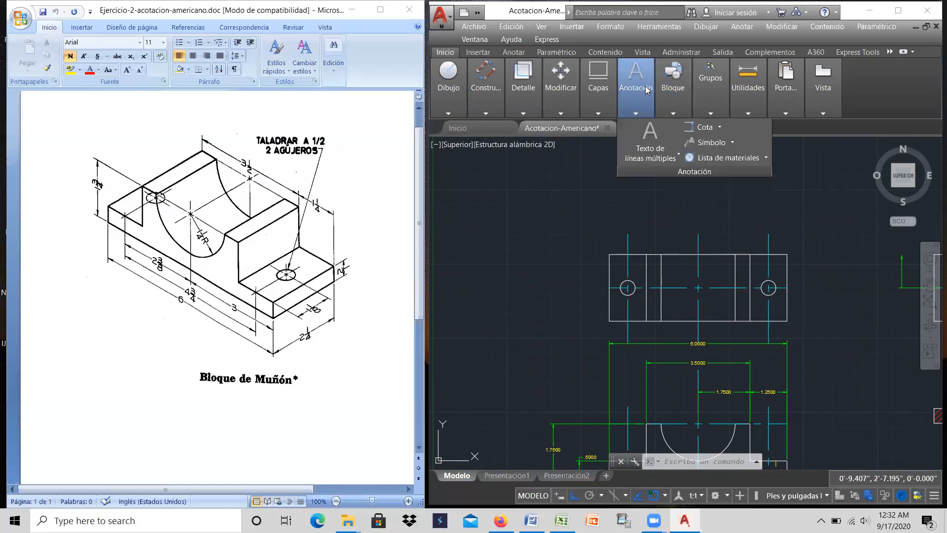
click(703, 129)
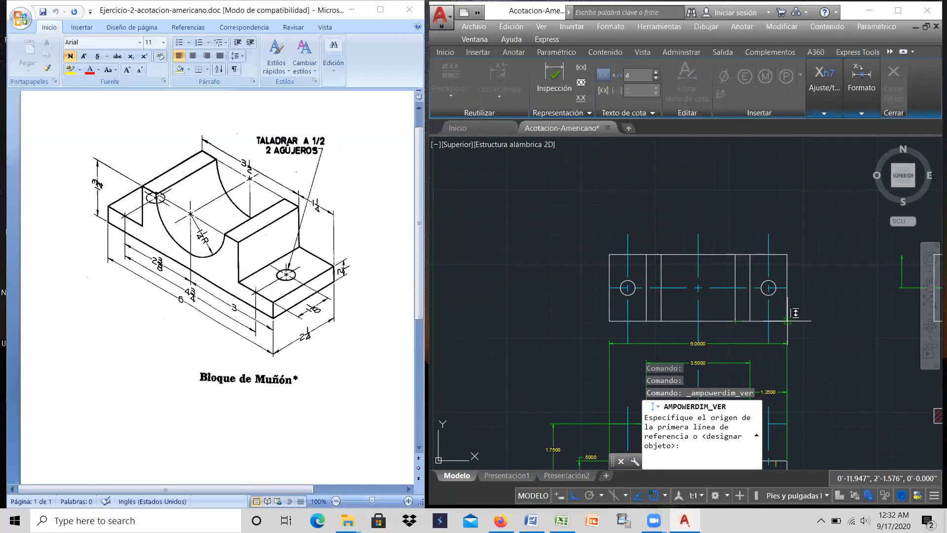
click(787, 321)
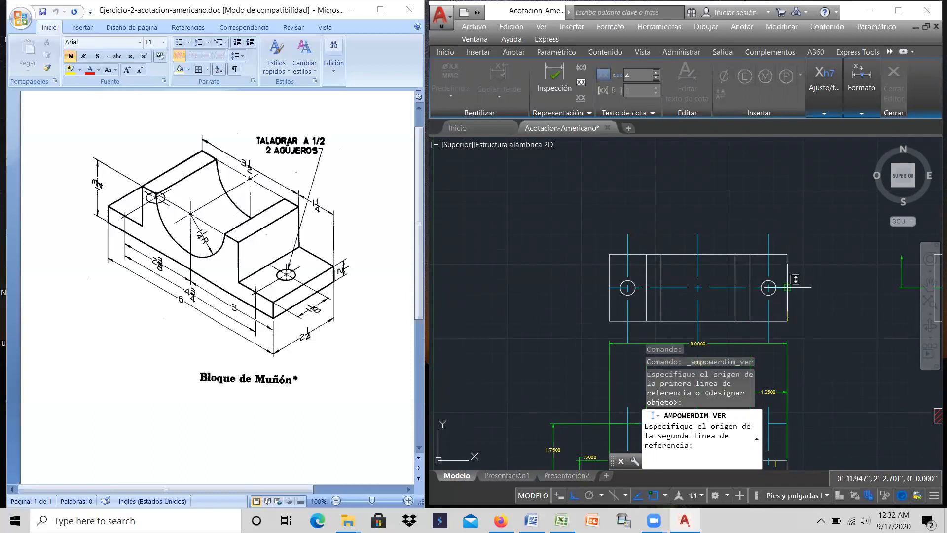
click(788, 287)
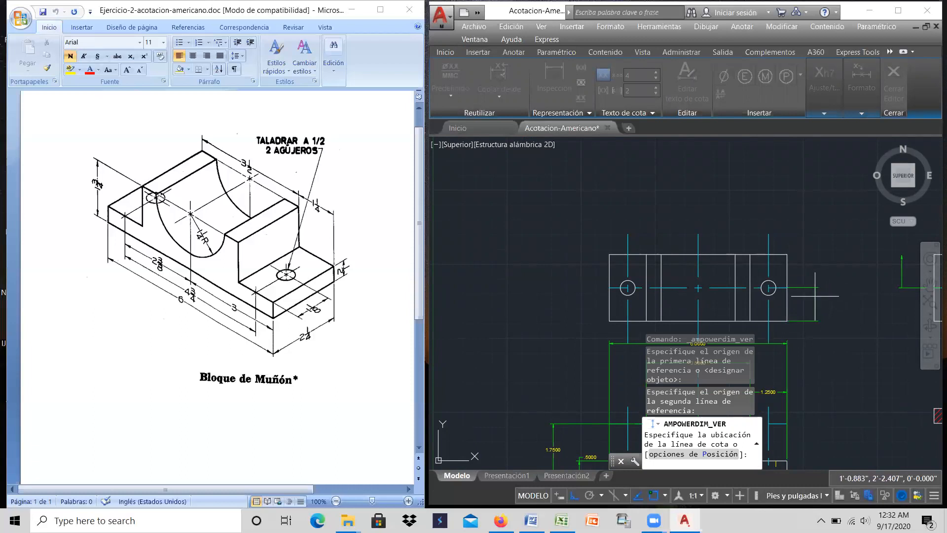
click(839, 300)
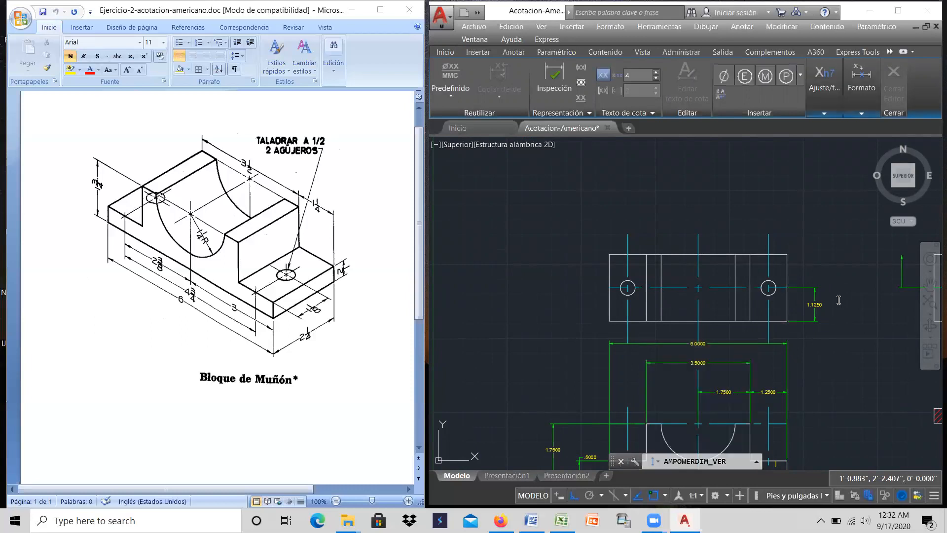
click(843, 280)
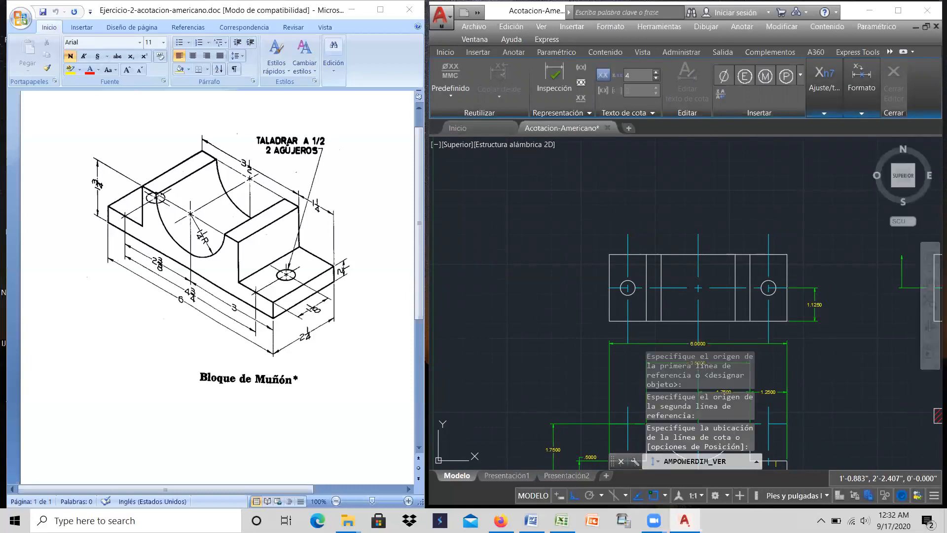
Step: Add a vertical dimension for the top view's full depth, placed outside the hole centre-line dimension, and finish the vertical dimension command
click(795, 312)
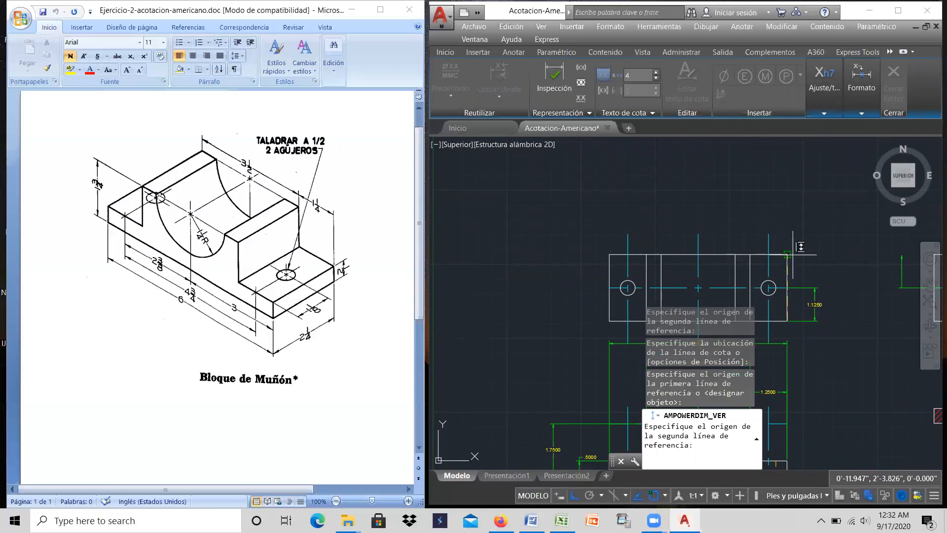
click(790, 256)
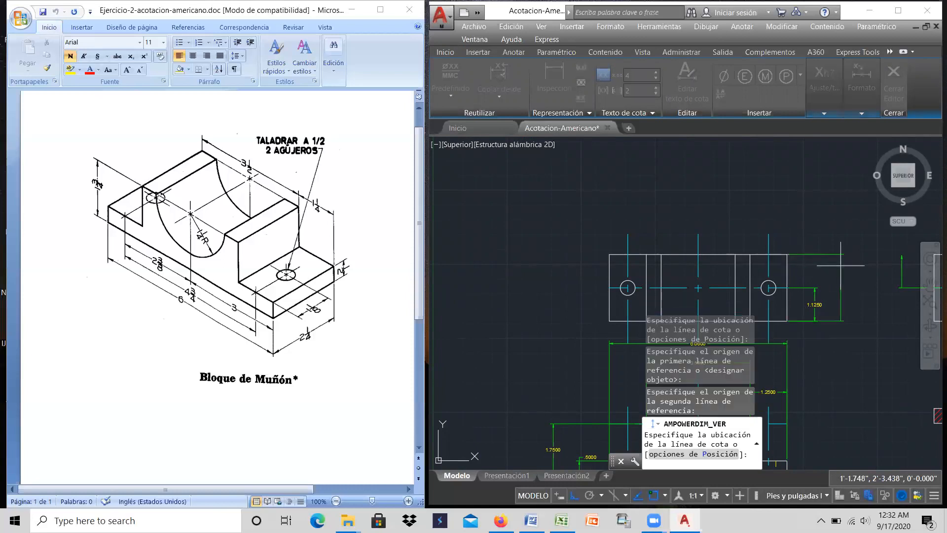
click(841, 267)
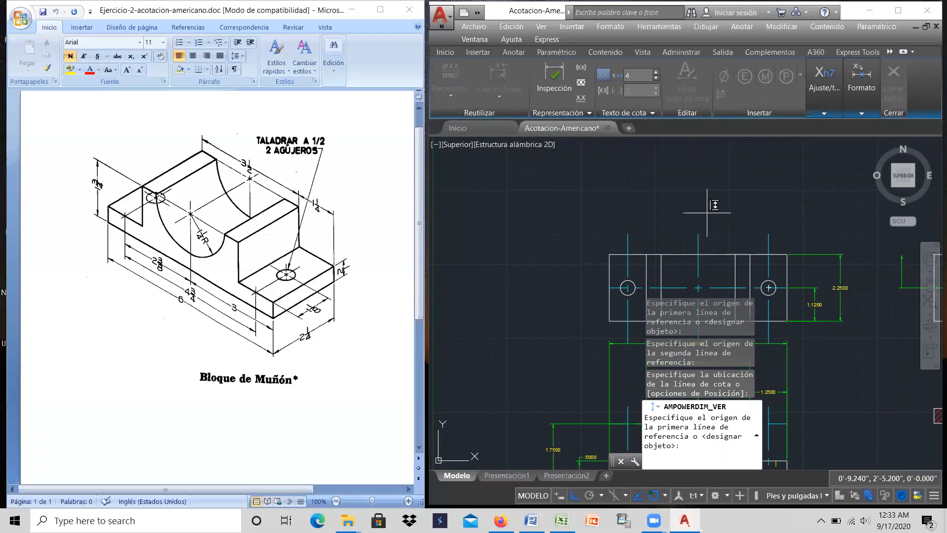
click(609, 254)
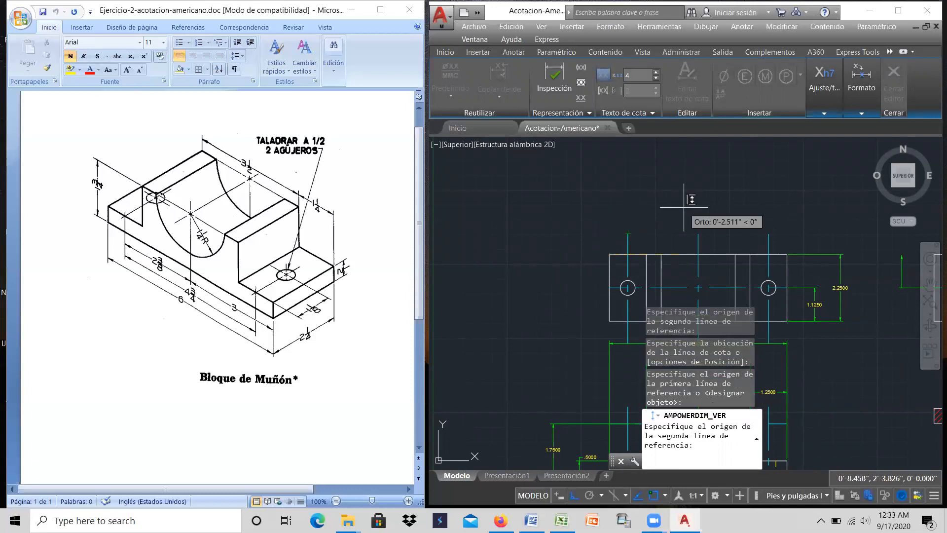
key(Escape)
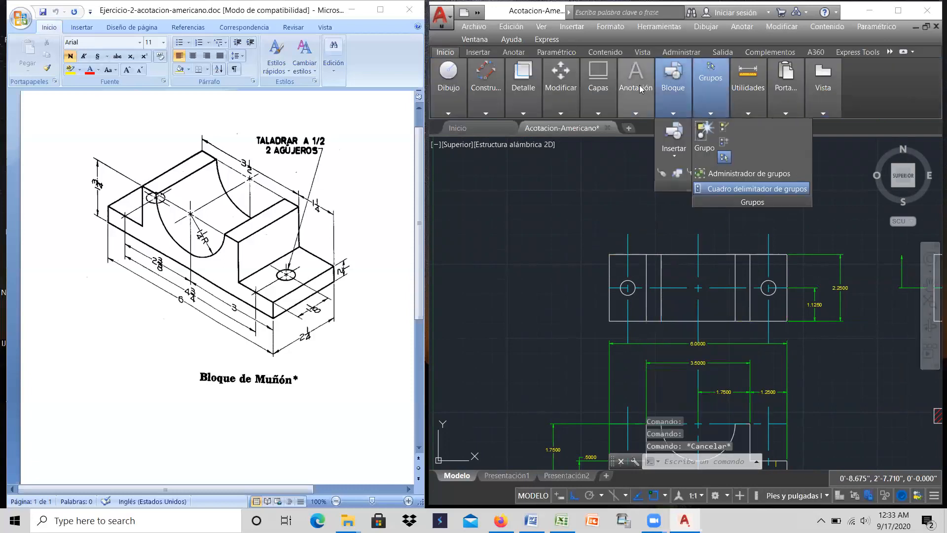
Step: Add a horizontal dimension above the top view from its left edge to the left hole's vertical centre line
mouse_move(637, 84)
click(719, 128)
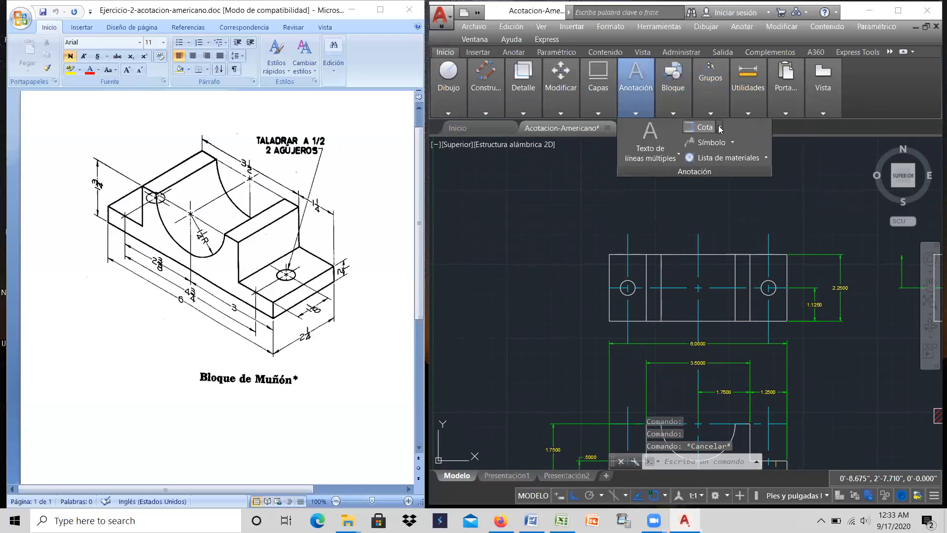
click(724, 223)
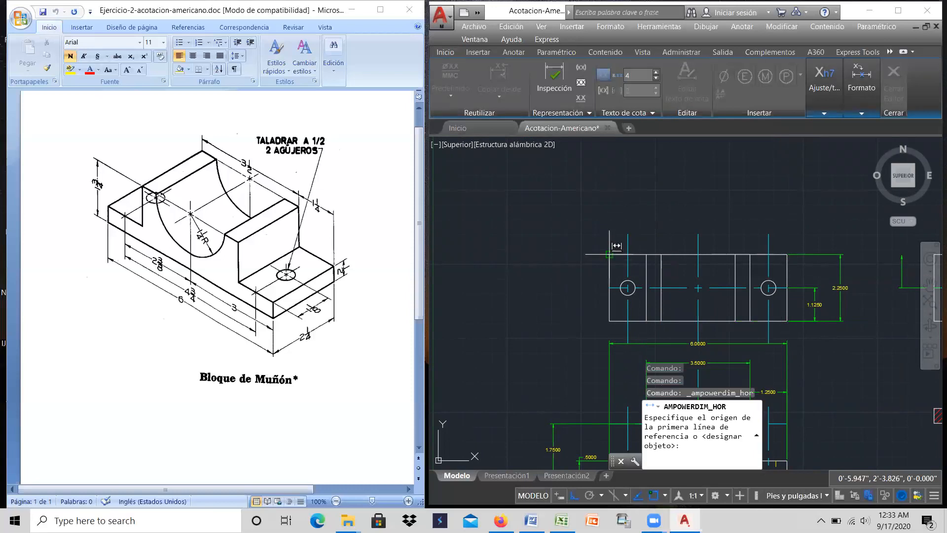
click(628, 233)
click(628, 233)
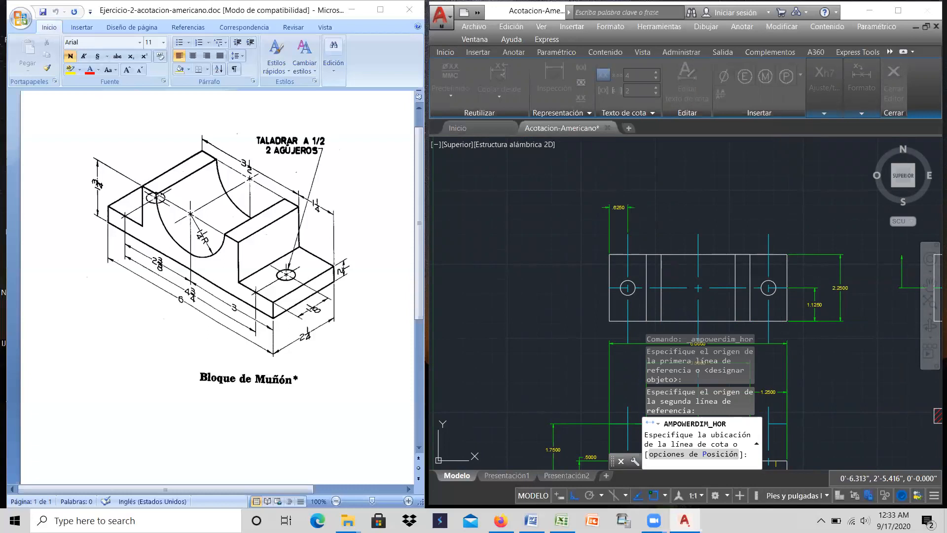
click(641, 208)
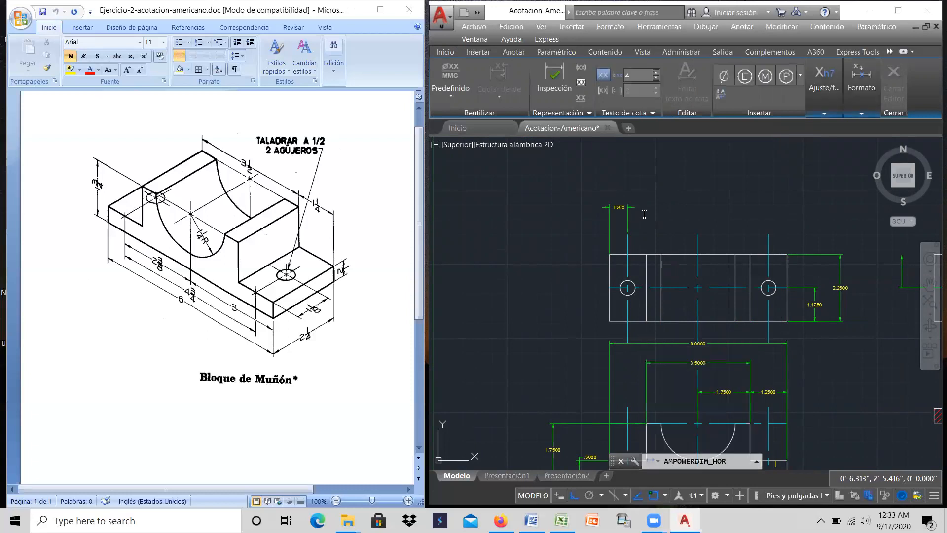
click(635, 171)
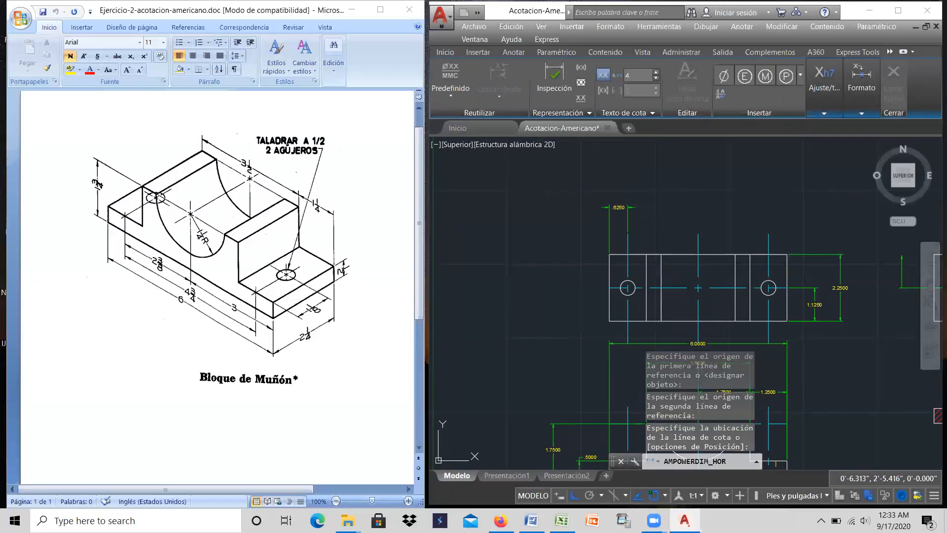
Step: Add a horizontal dimension between the two holes' vertical centre lines, placed above the edge-to-hole dimension, and finish the command
click(628, 233)
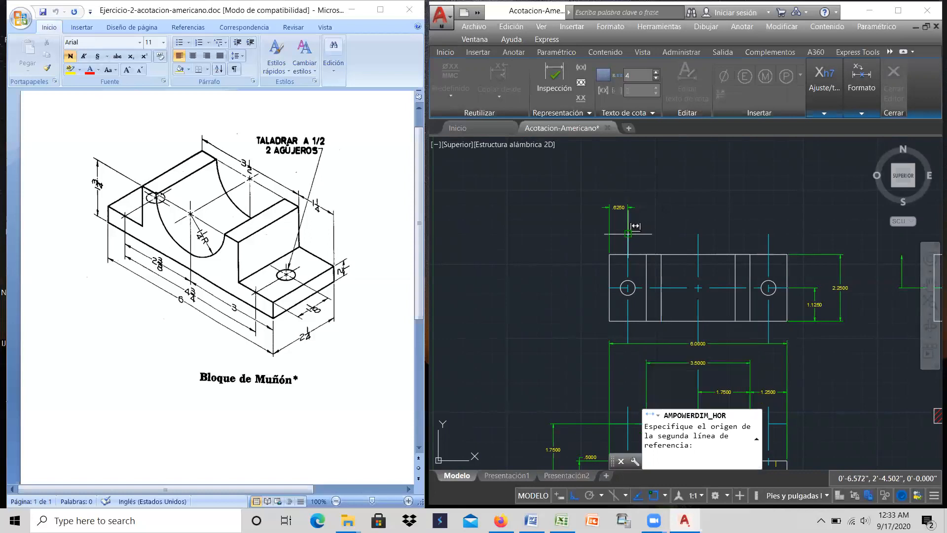
click(768, 233)
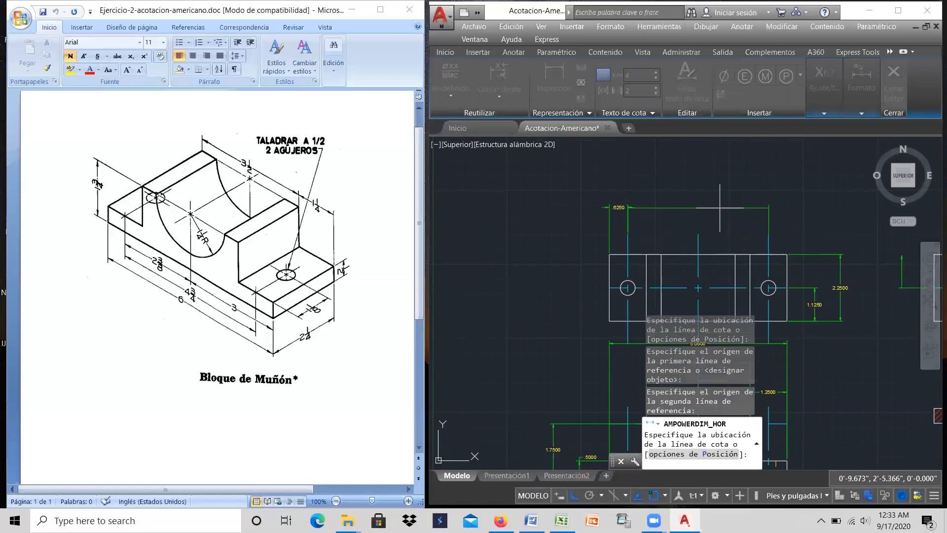
click(715, 188)
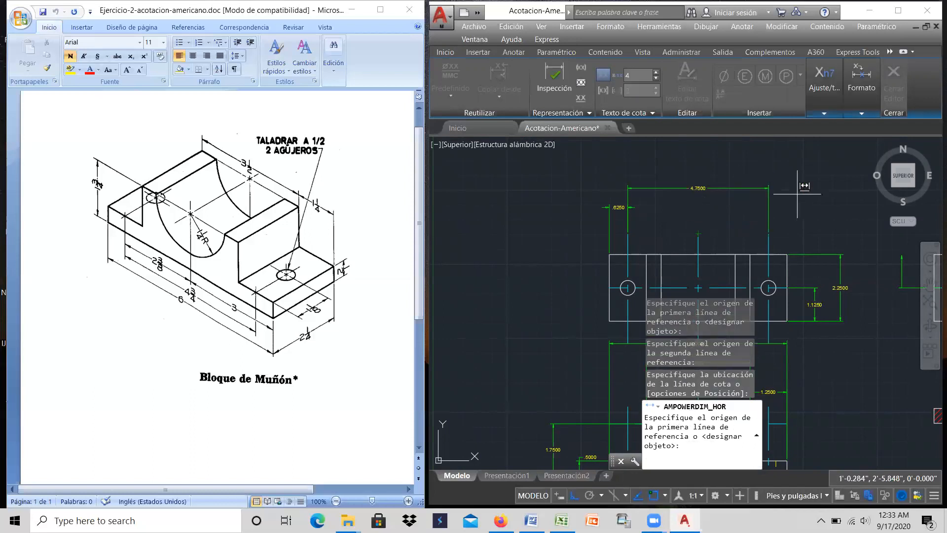
scroll(752, 176, down, 2)
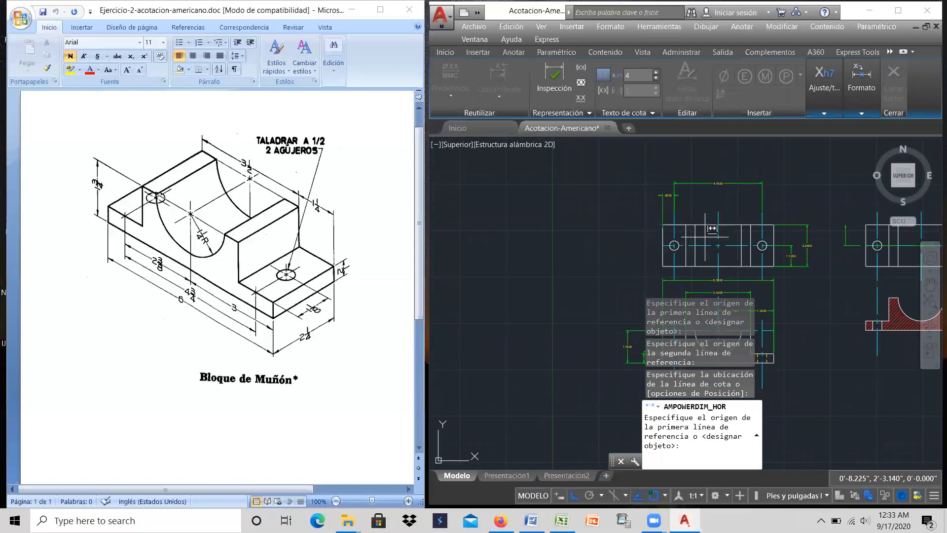
key(Return)
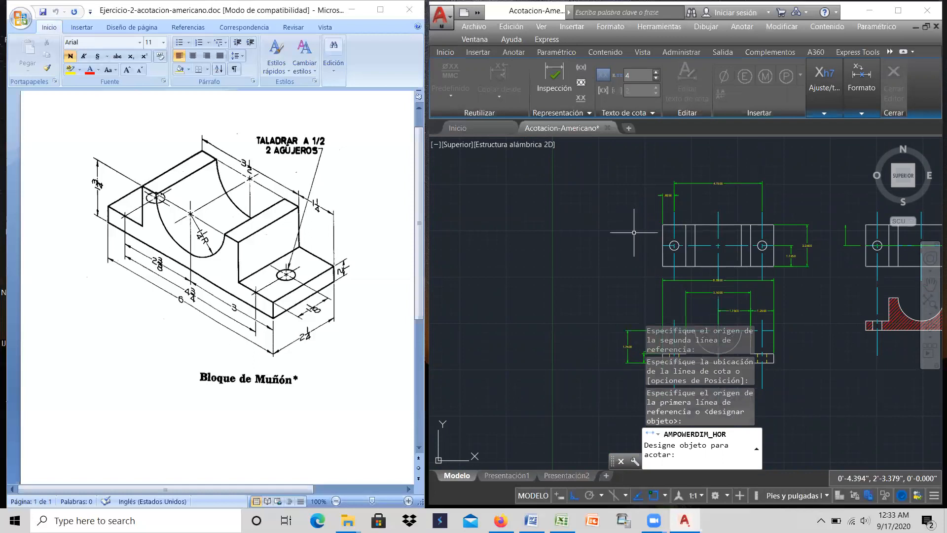
key(Escape)
Step: Add a radius dimension to the semicircular arc in the front view, with its text placed below the base
scroll(755, 307, down, 2)
scroll(755, 308, down, 2)
scroll(748, 314, up, 2)
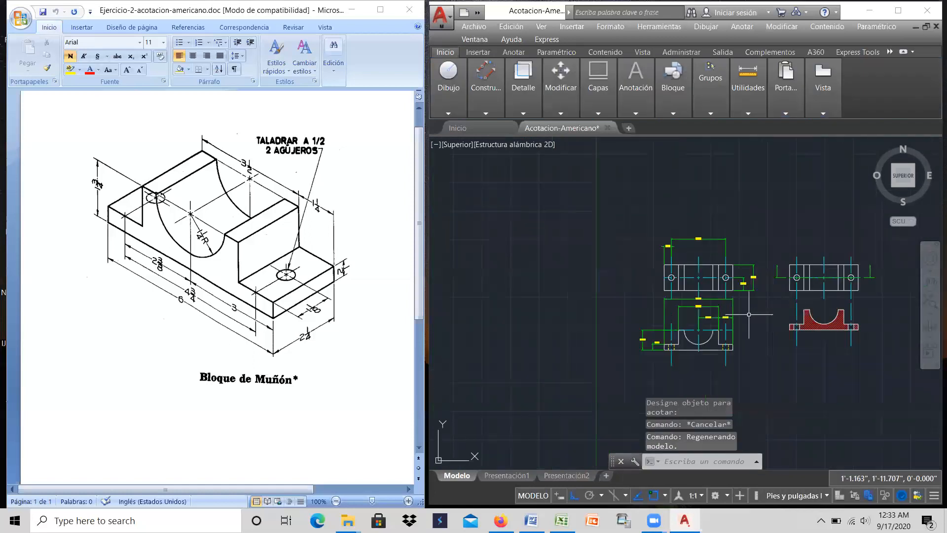
scroll(749, 315, up, 4)
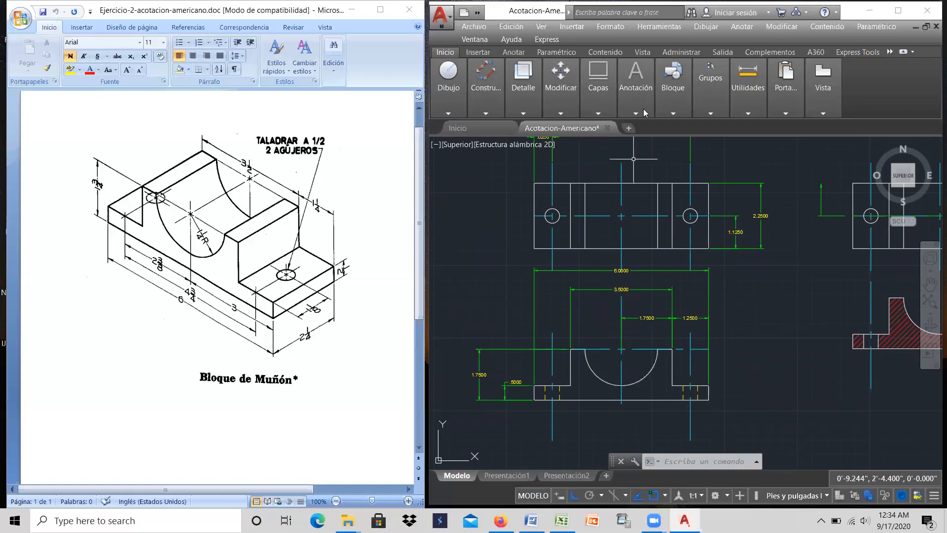
click(641, 96)
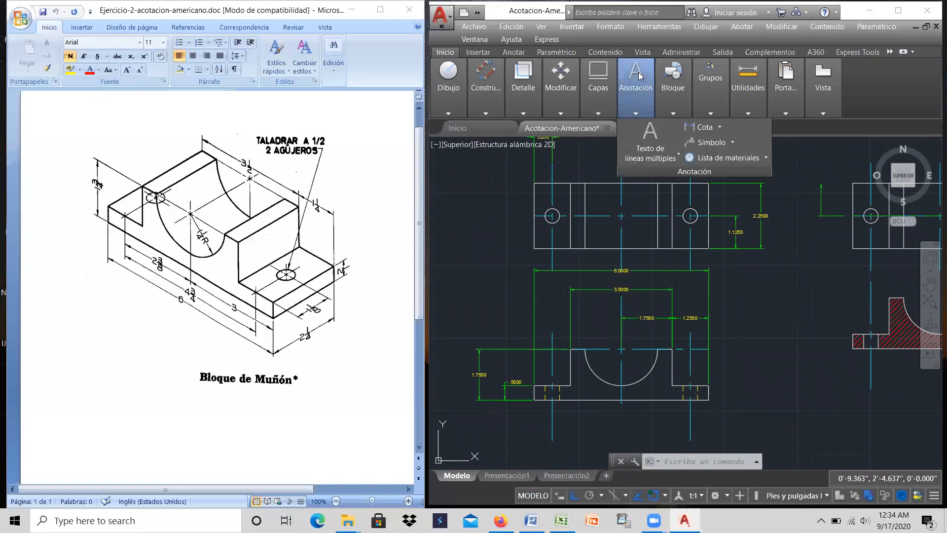
click(719, 128)
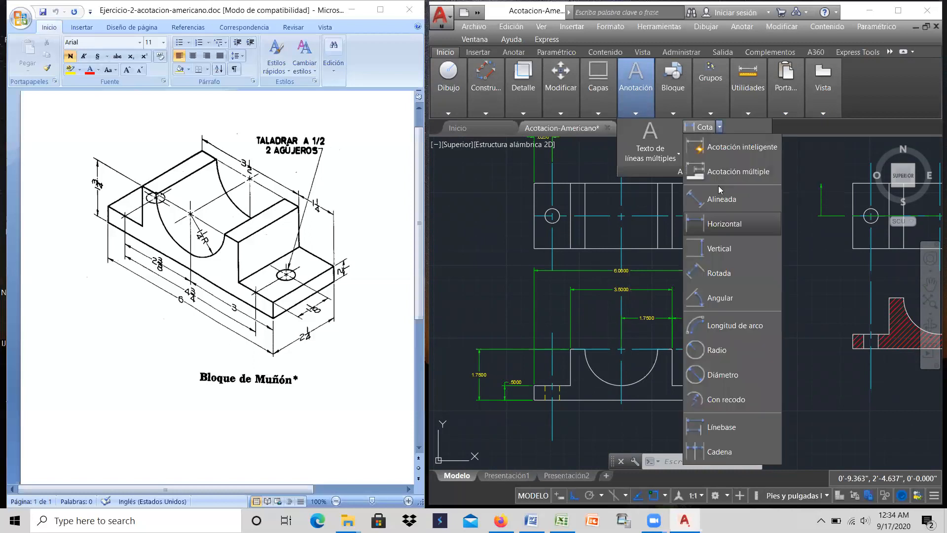
click(717, 351)
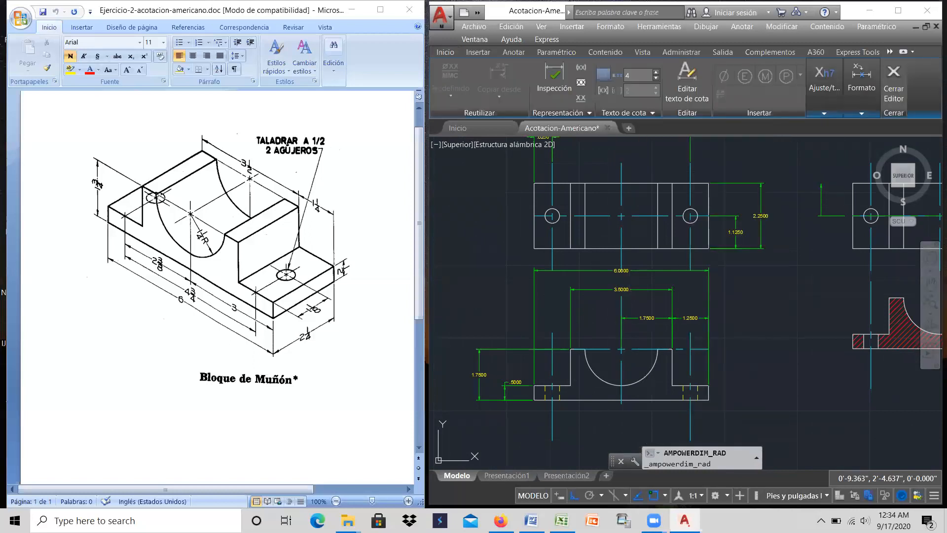
click(600, 378)
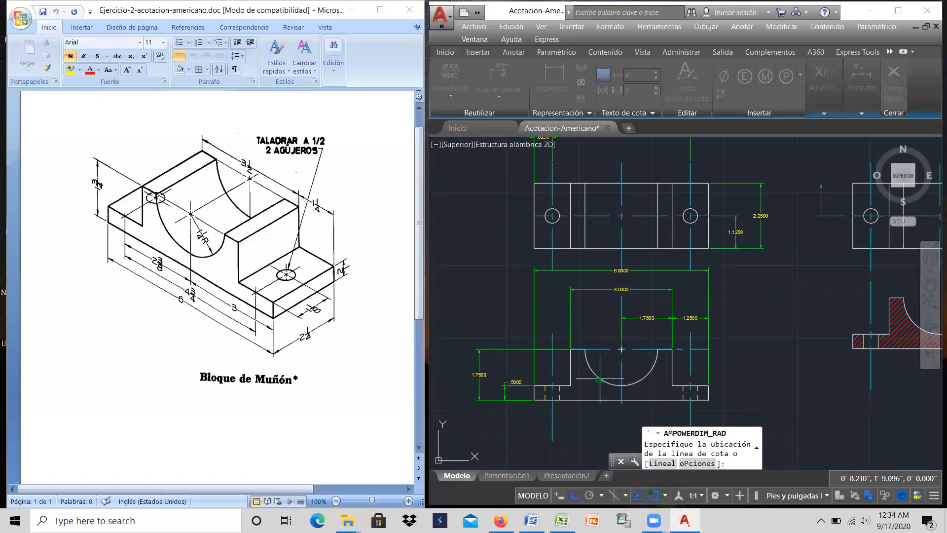
click(586, 431)
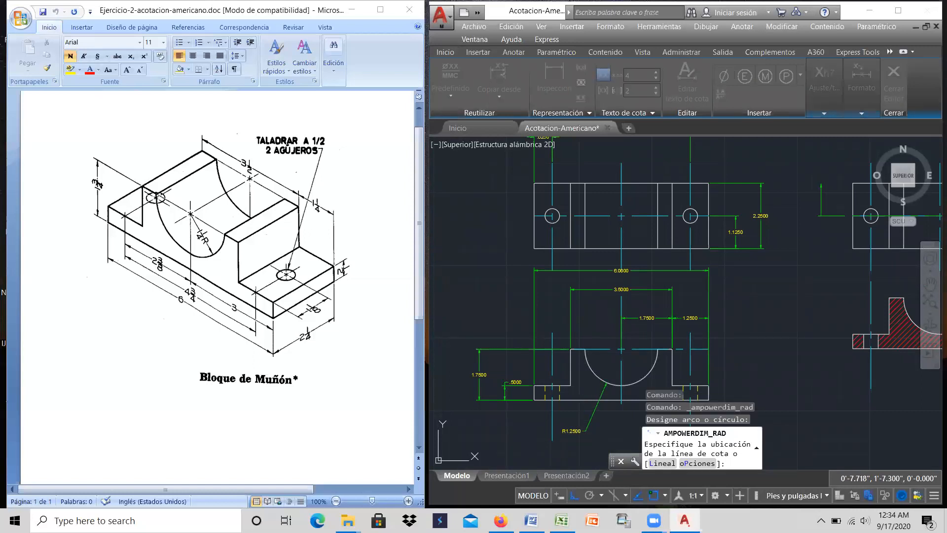
click(751, 342)
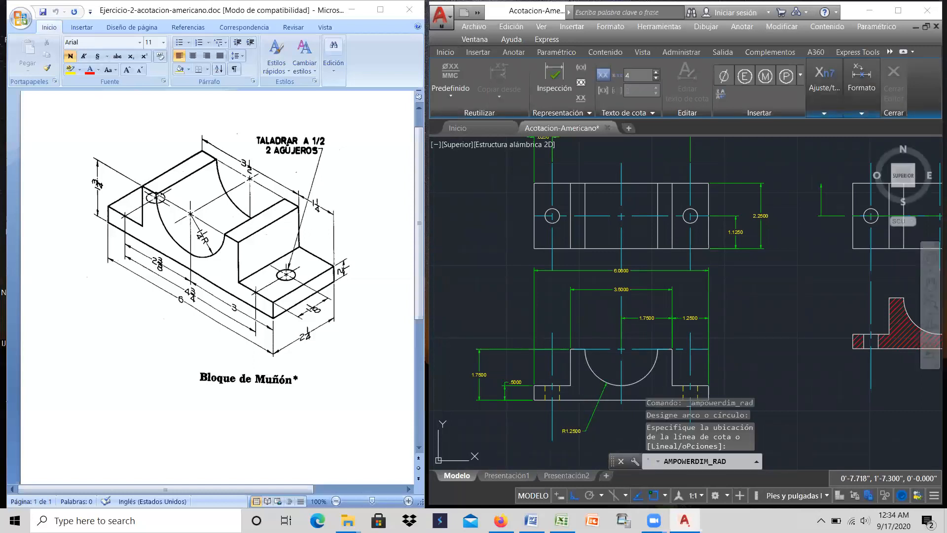
key(Escape)
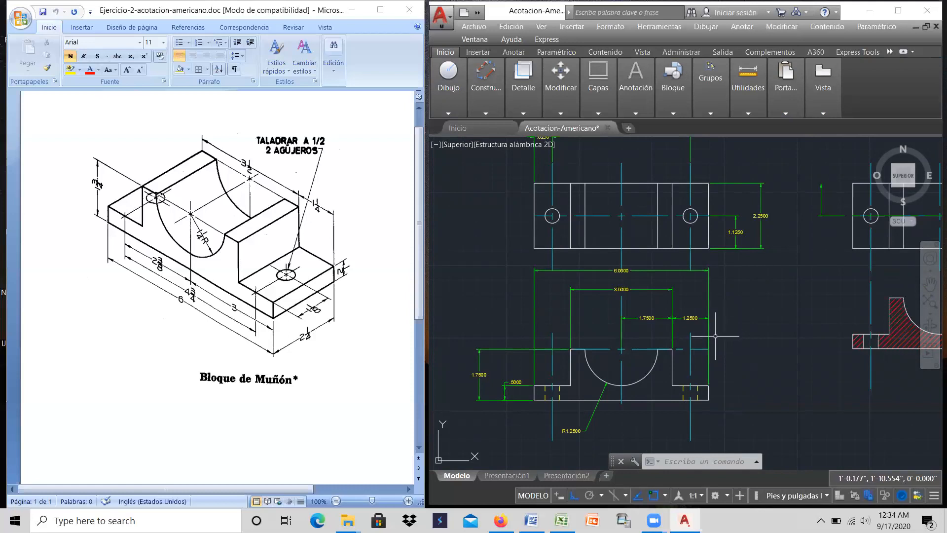
Step: Open the AM_ANSI dimension style for modification and set its linear unit format to Fraccionarias
scroll(723, 326, down, 2)
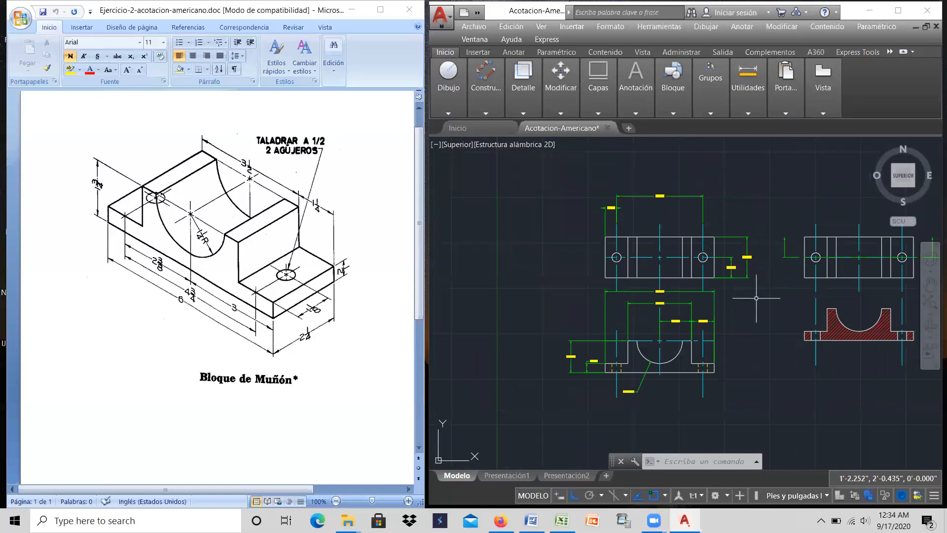
scroll(730, 284, up, 2)
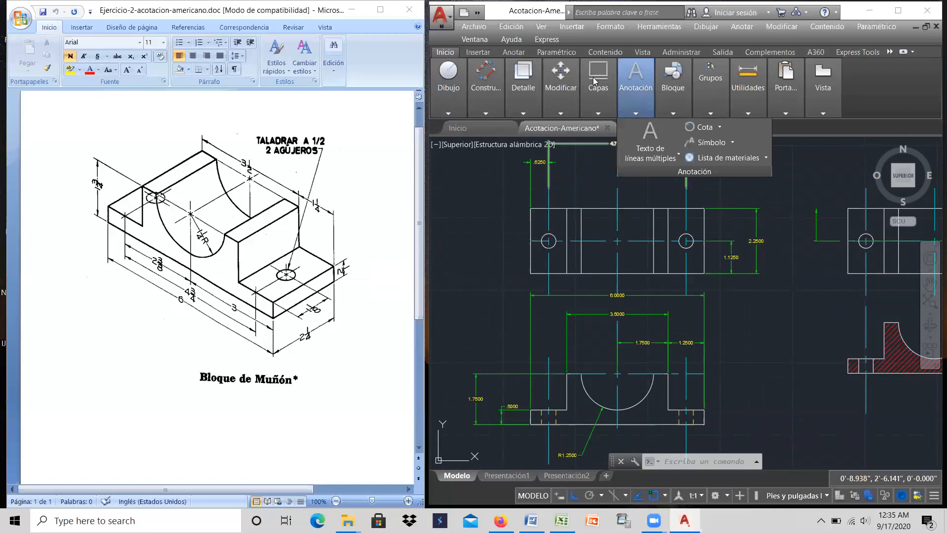
click(609, 28)
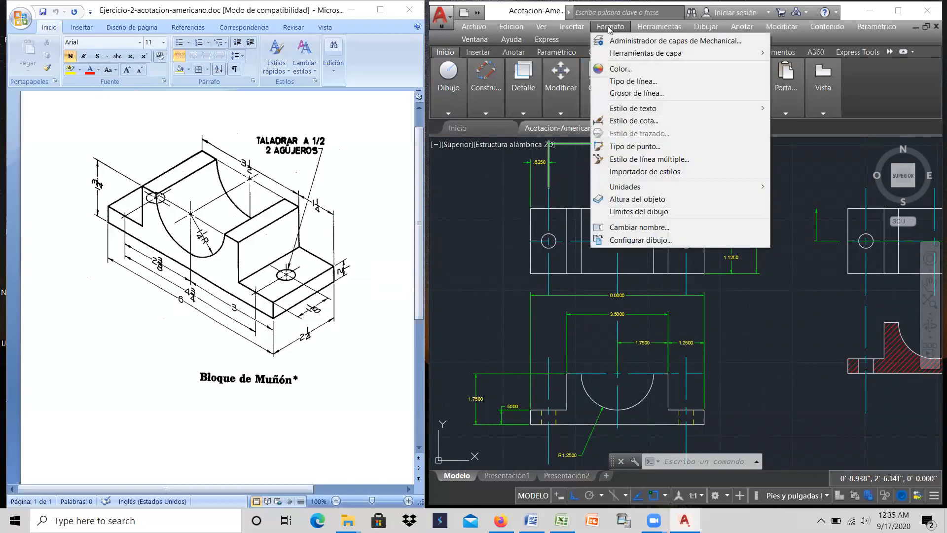
click(635, 122)
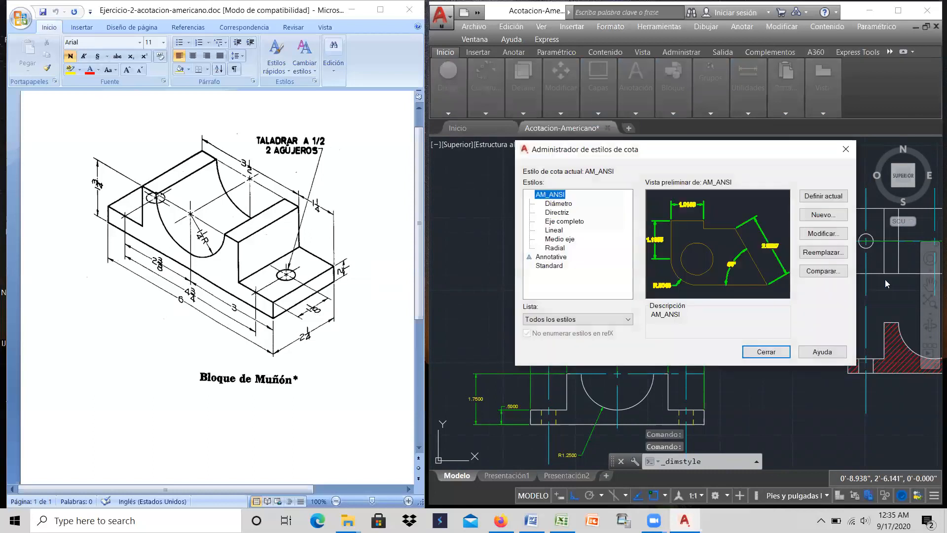
click(835, 237)
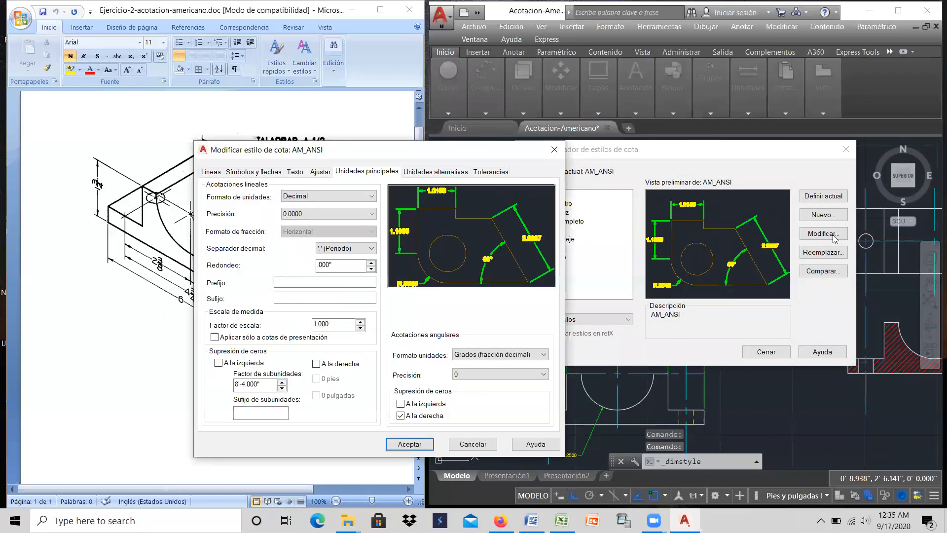
click(296, 172)
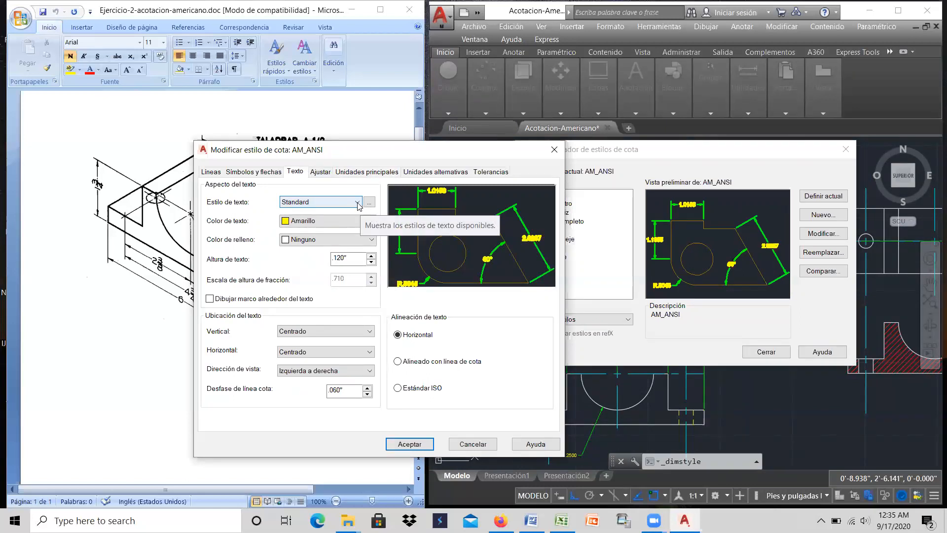
click(366, 172)
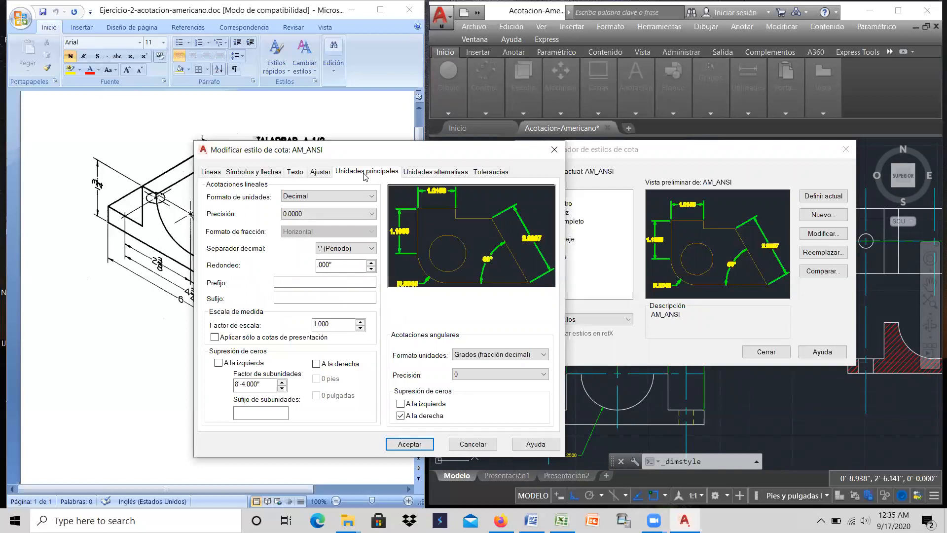
click(371, 196)
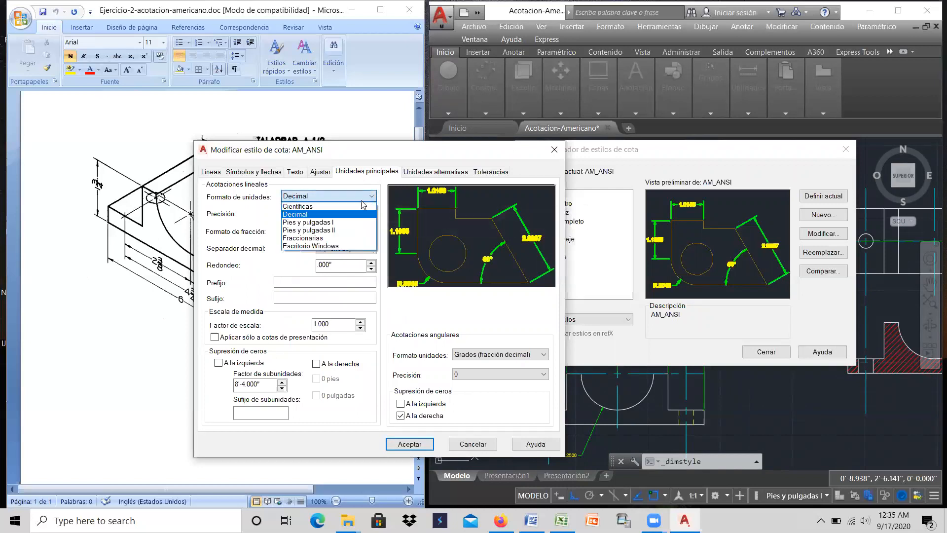
click(319, 239)
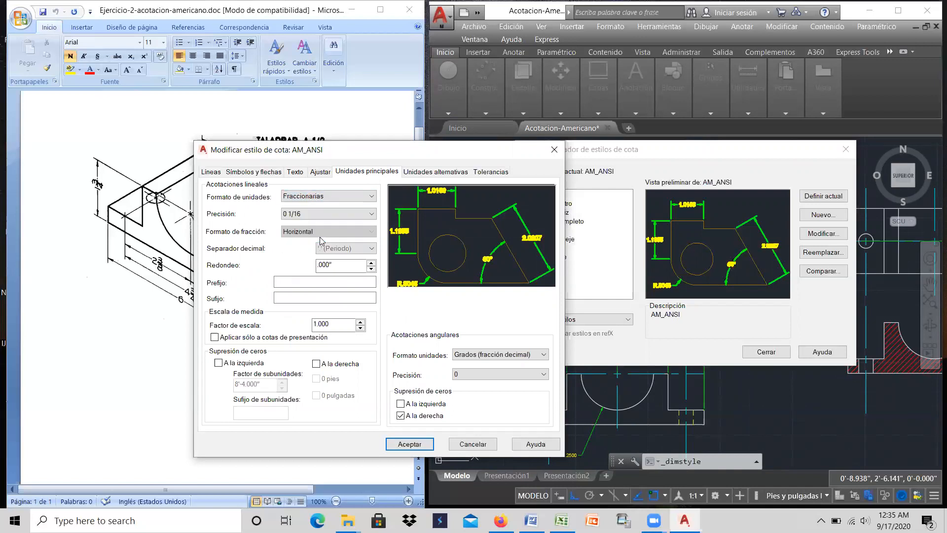
Step: Set the fractional linear precision of the AM_ANSI style to 0 1/16
click(298, 172)
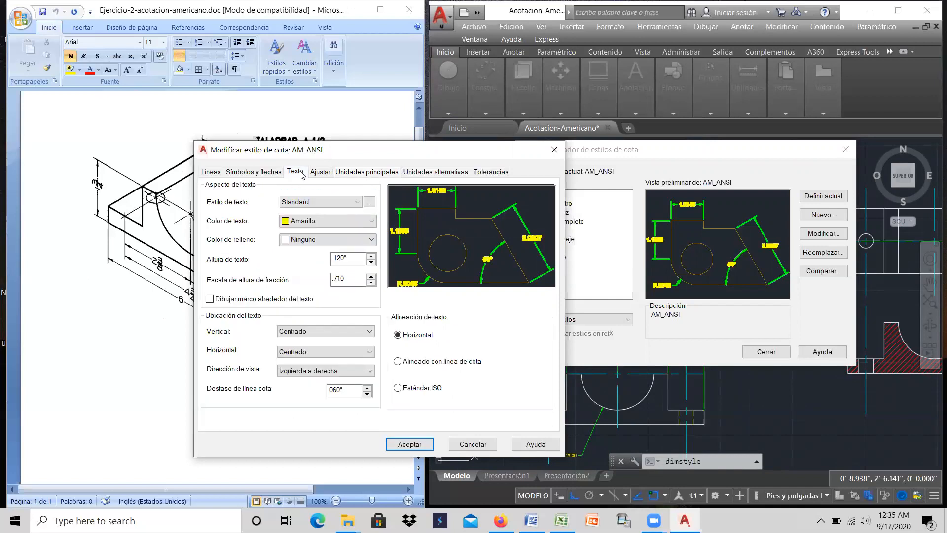
click(367, 172)
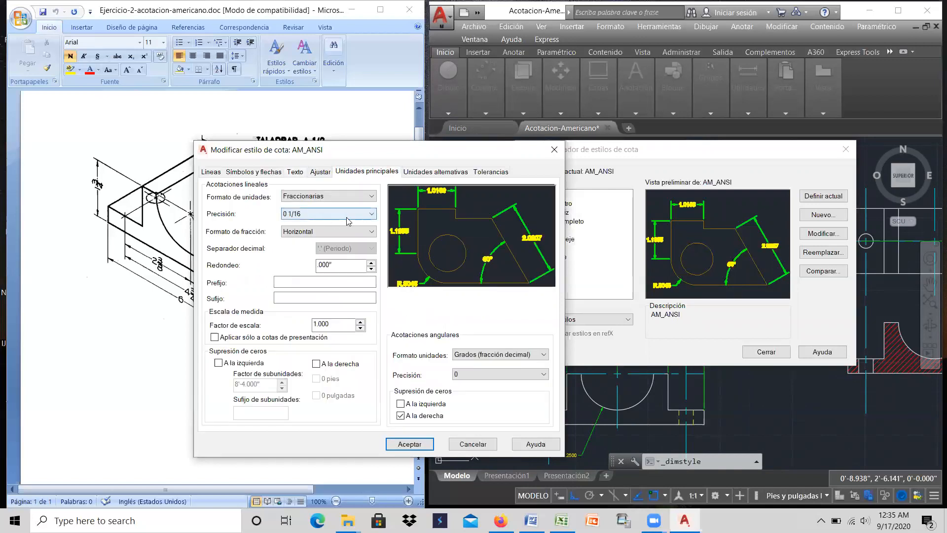
click(372, 215)
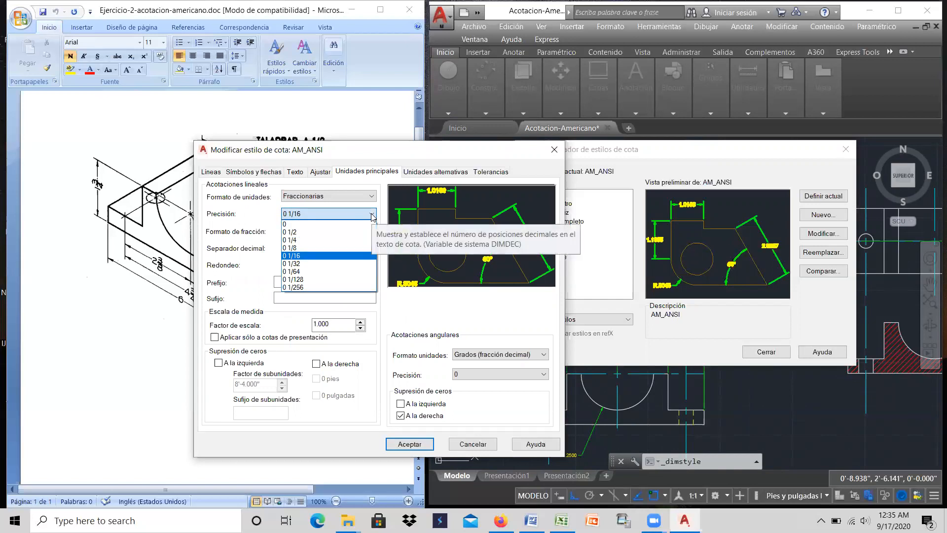
click(300, 256)
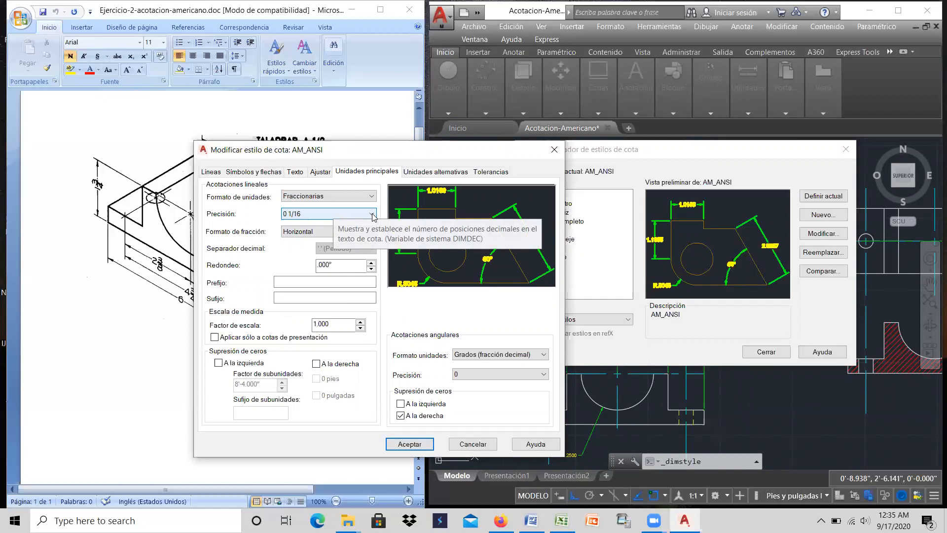
Step: Set the dimension text height to .196", edit the arrow size, and apply the AM_ANSI style changes to the drawing
click(295, 172)
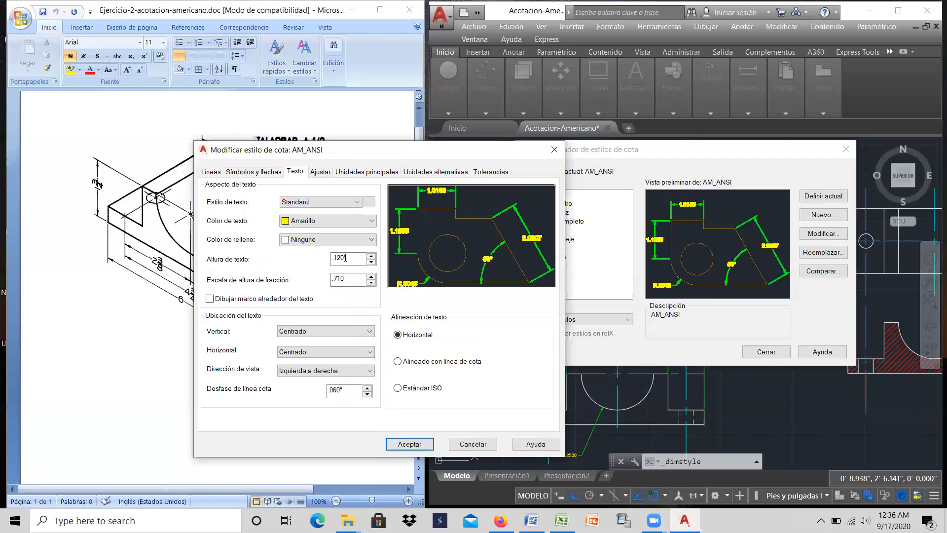
click(344, 257)
text(96)
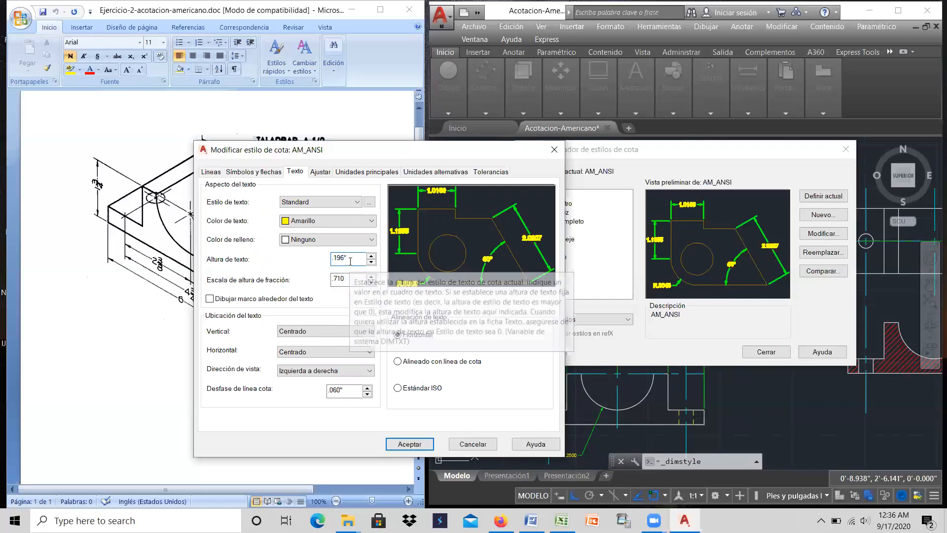
click(258, 173)
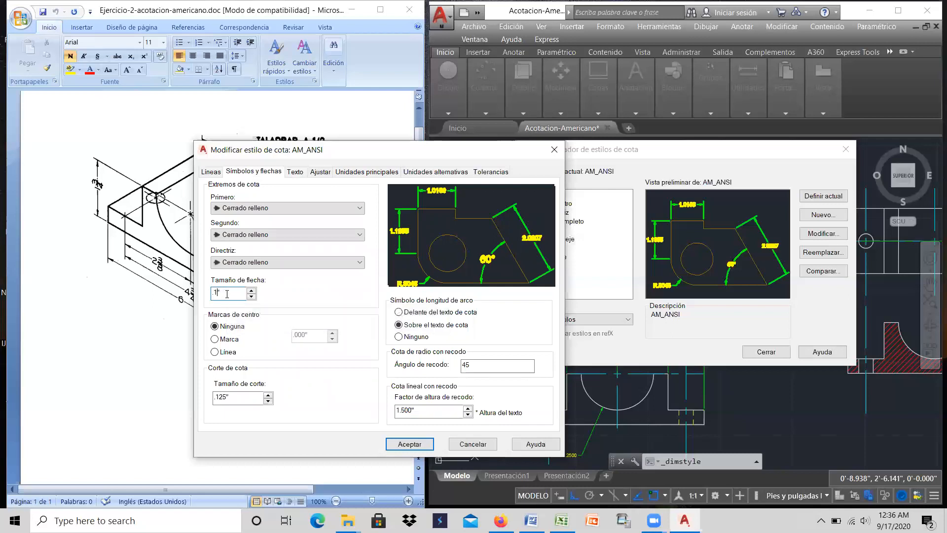
click(409, 443)
click(766, 351)
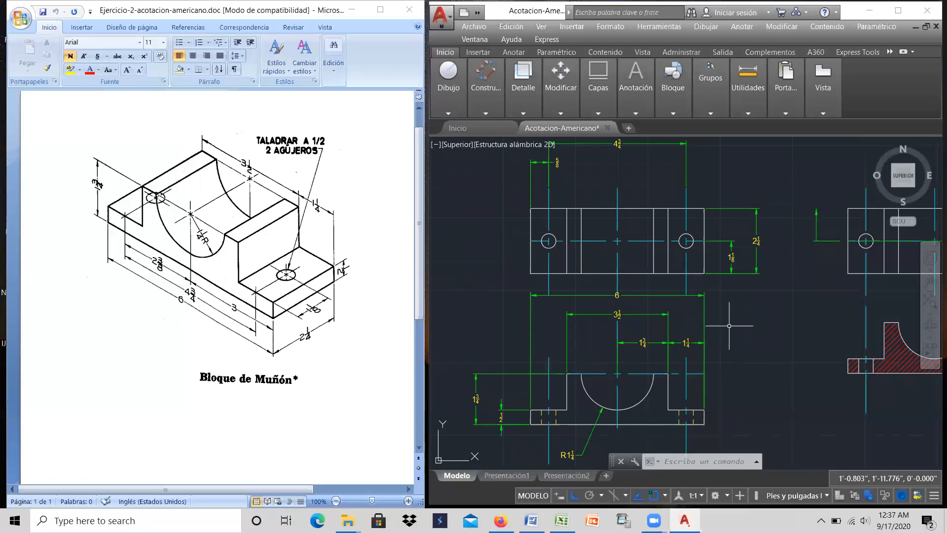
Step: Shorten the front view's vertical centre line by lowering its upper end clear of the 3 1/2 dimension text
scroll(730, 329, down, 2)
scroll(699, 313, up, 2)
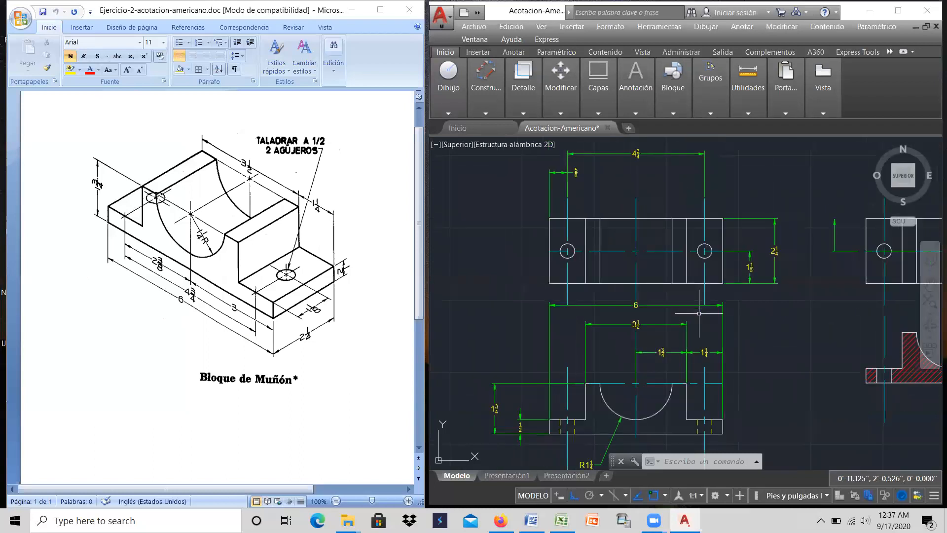
click(635, 338)
scroll(637, 338, up, 2)
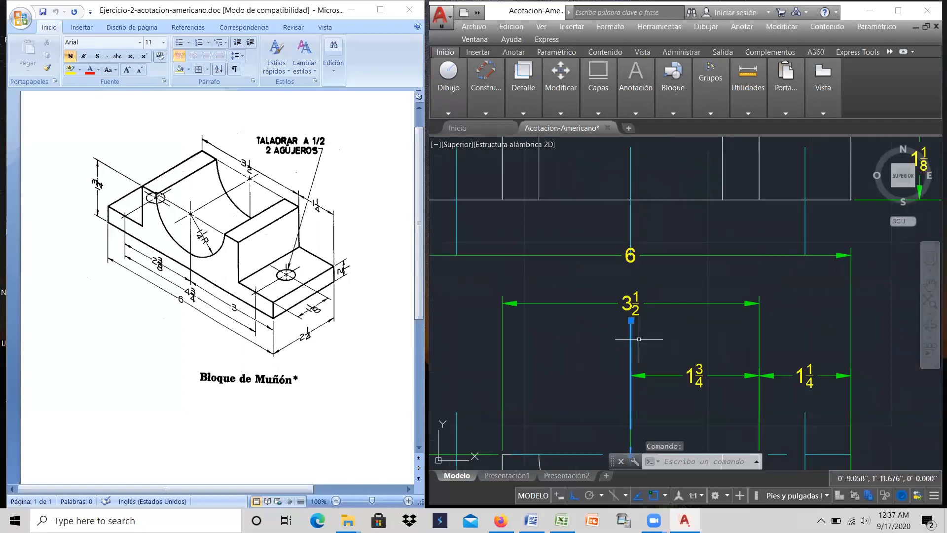
click(631, 320)
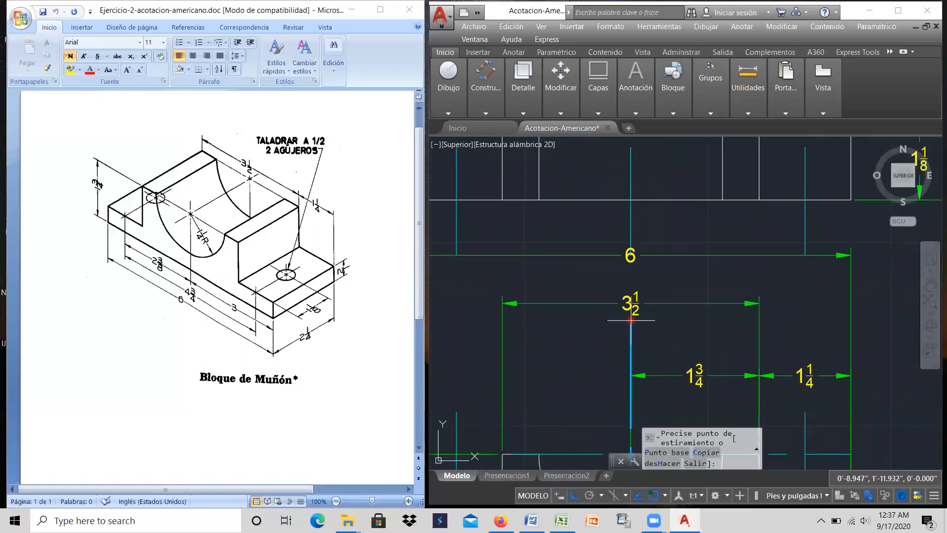
click(632, 364)
scroll(668, 296, down, 3)
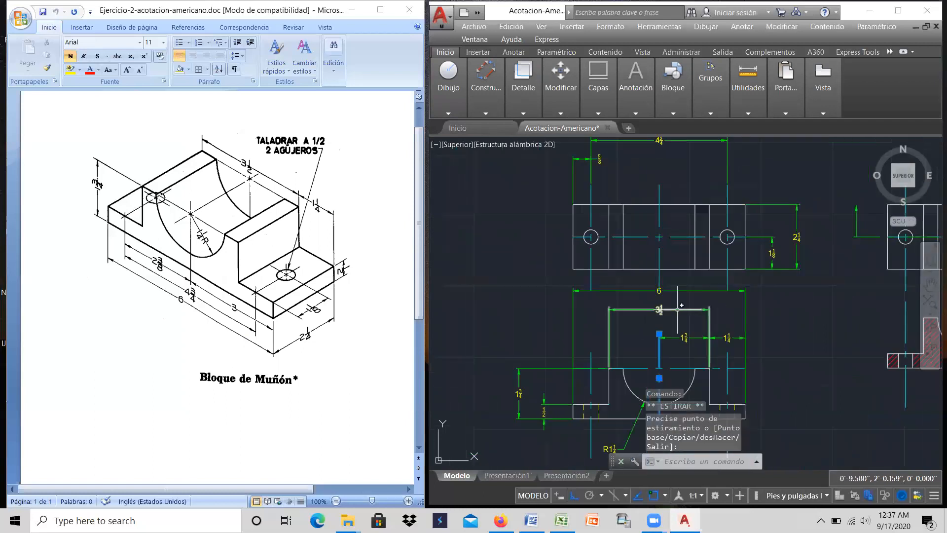
Step: Move the 3 1/2 dimension line down about 0.28", closer to the front view
click(637, 300)
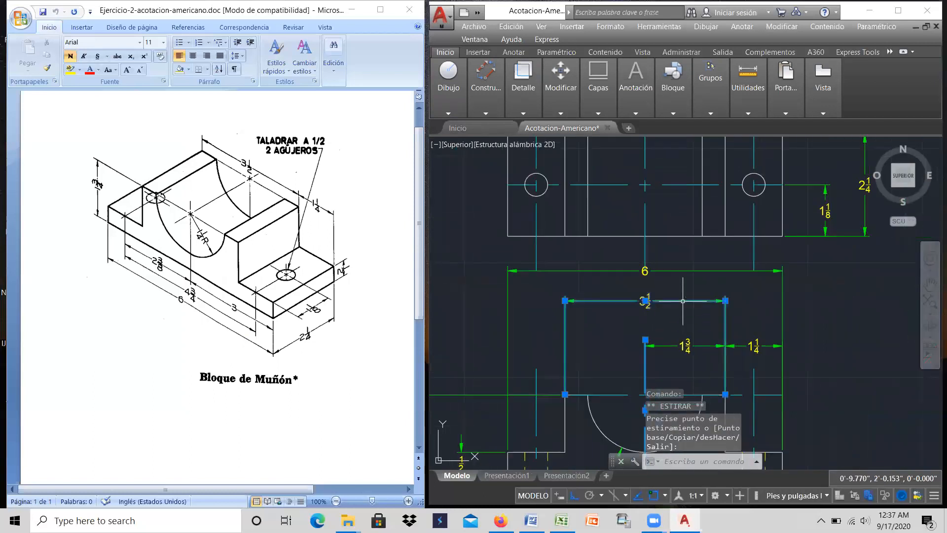
click(645, 300)
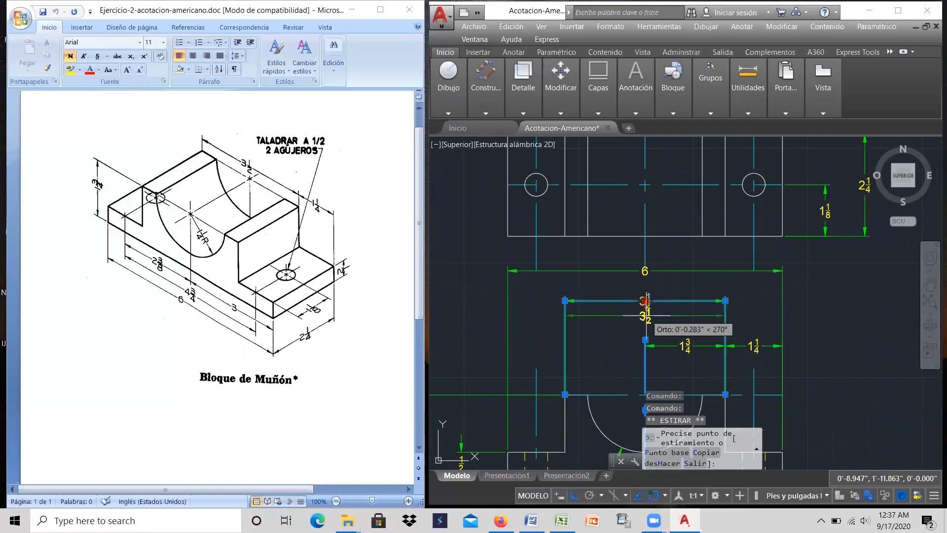
click(646, 313)
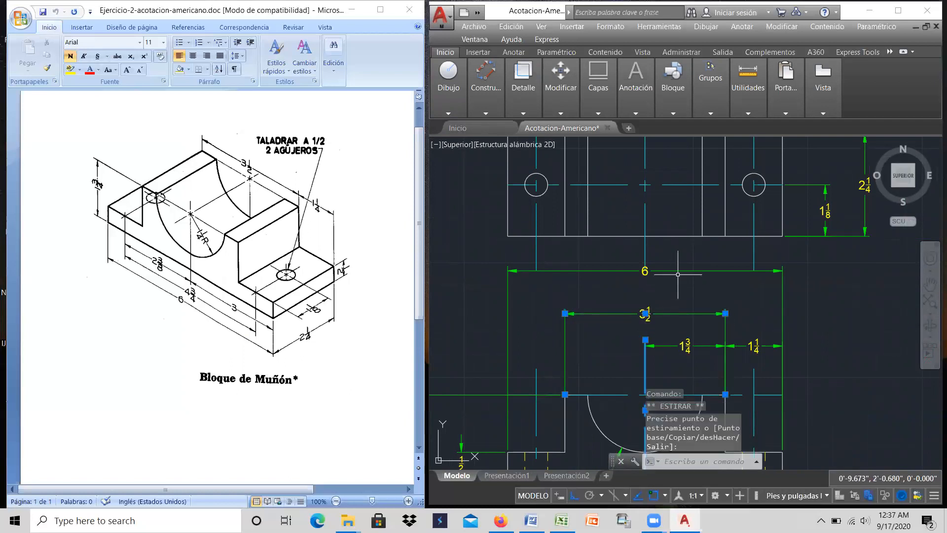
Step: Move the overall 6 dimension line down about 0.19", closer to the 3 1/2 dimension
click(649, 270)
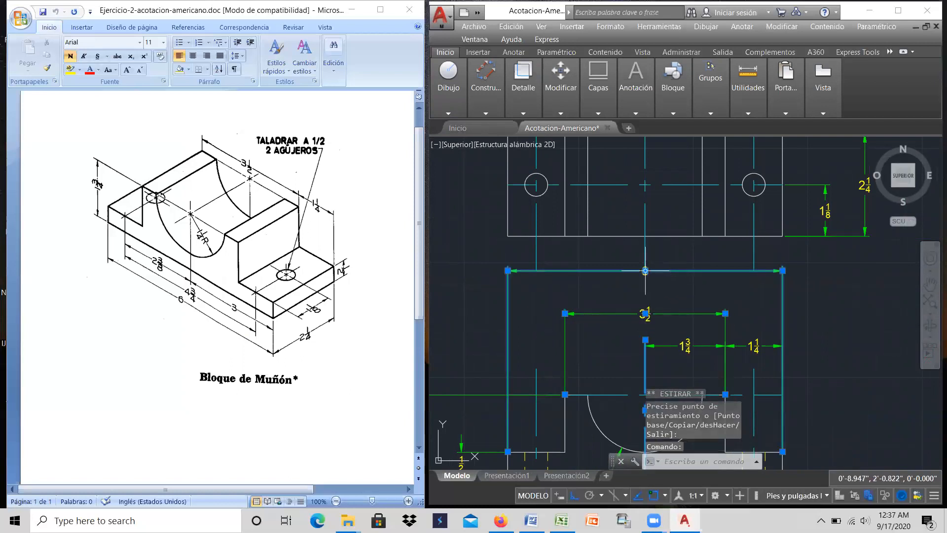
click(645, 271)
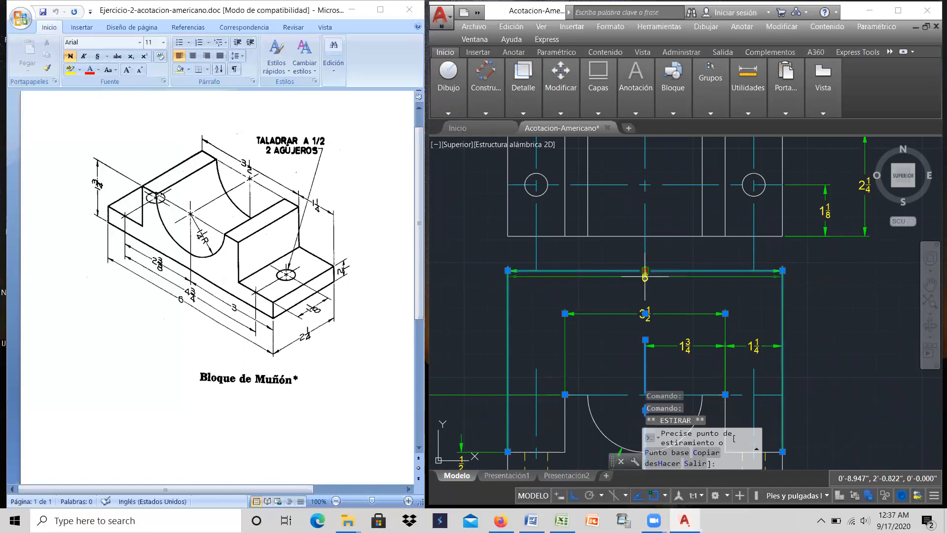
scroll(664, 285, up, 5)
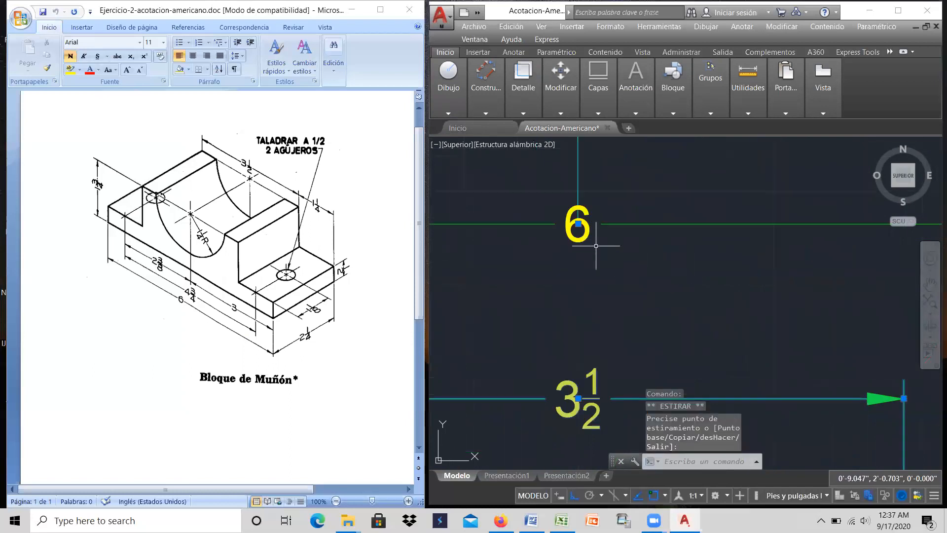
click(616, 224)
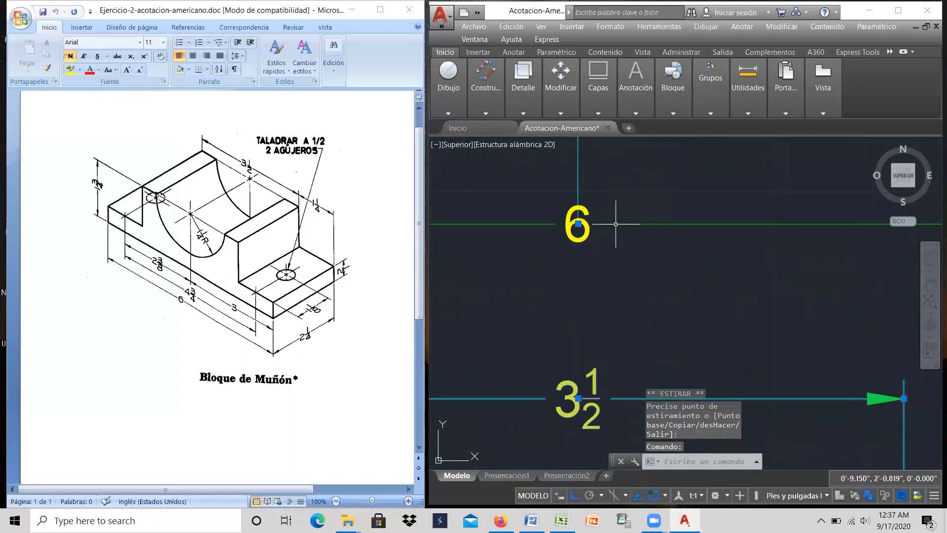
click(578, 223)
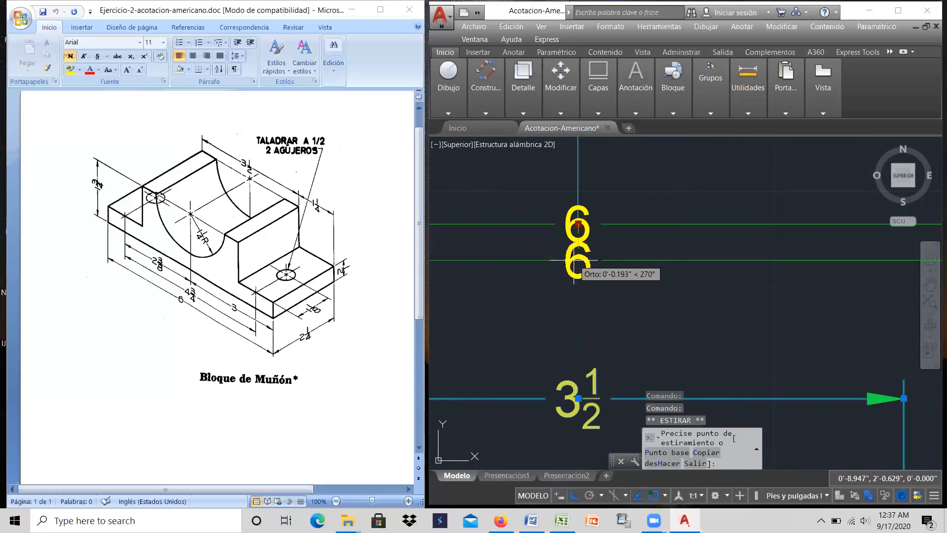
scroll(649, 261, down, 4)
scroll(648, 261, down, 2)
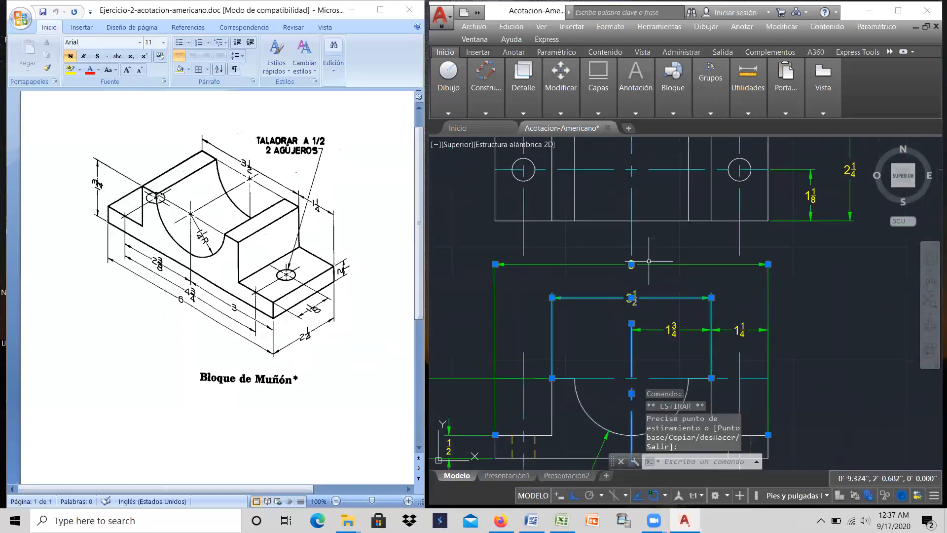
Step: Raise the 1 1/4 dimension into line with the 3 1/2 dimension line and clear the selection
scroll(706, 293, up, 2)
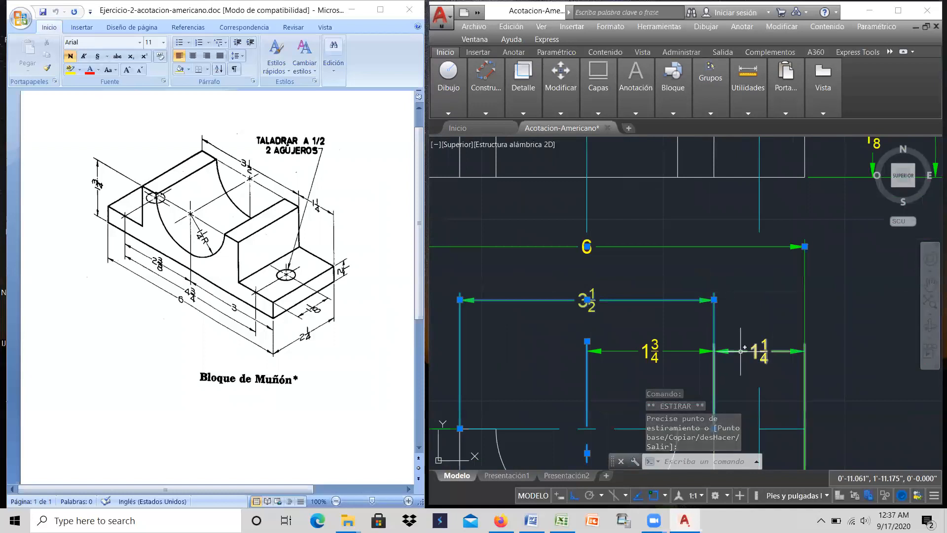
click(740, 351)
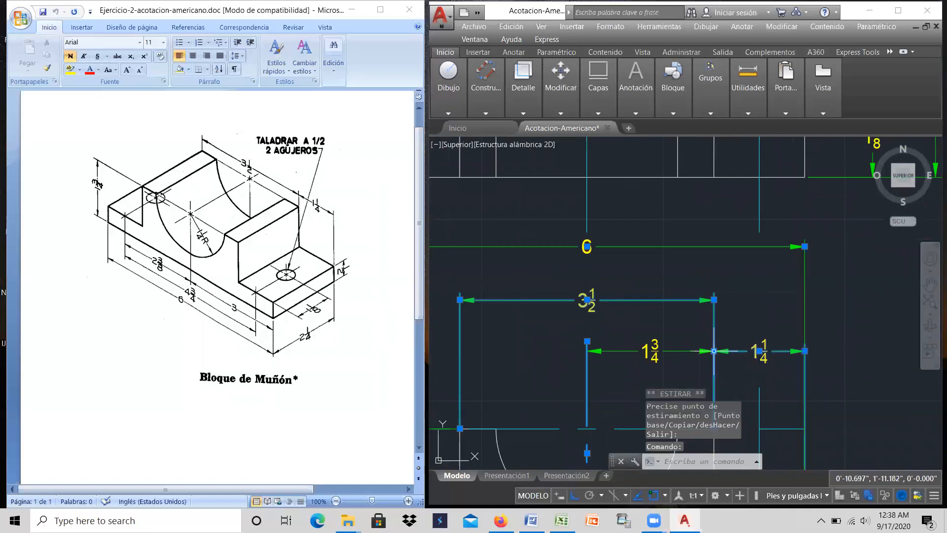
click(713, 300)
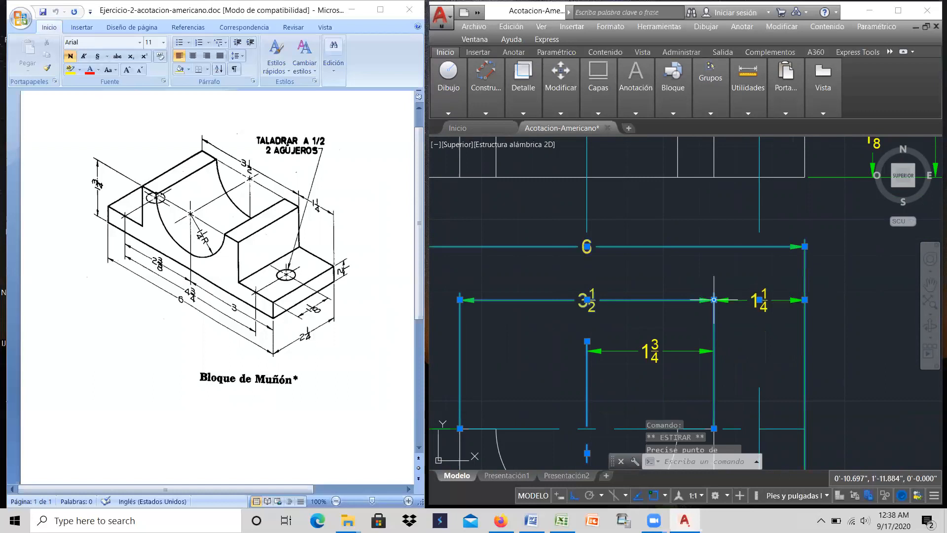
key(Escape)
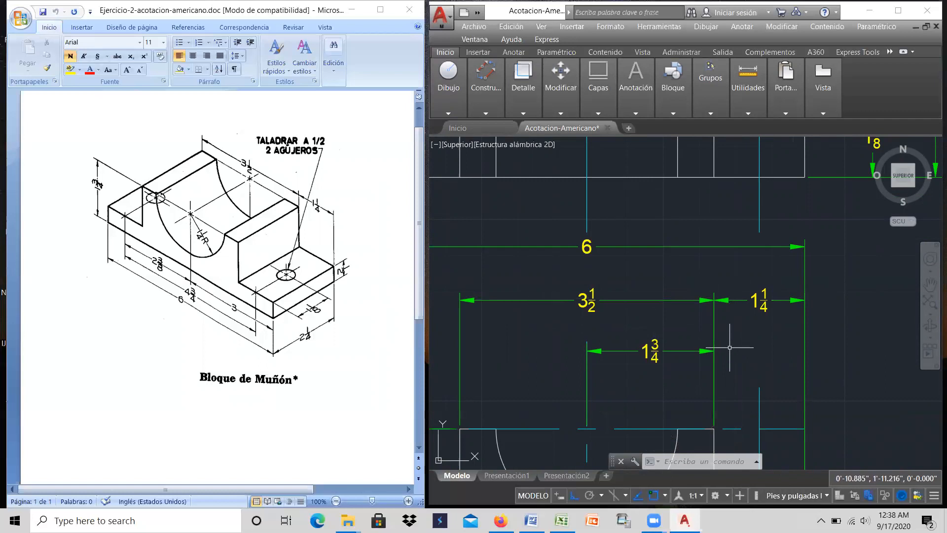
scroll(729, 345, down, 3)
scroll(705, 343, up, 3)
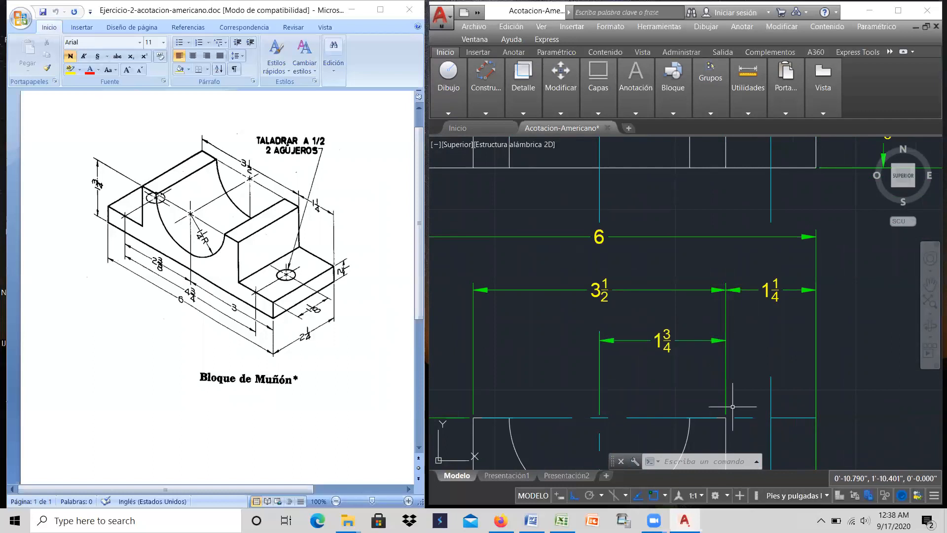
Step: Check the placement of the front view's dimensions against the reference drawing
scroll(714, 347, down, 3)
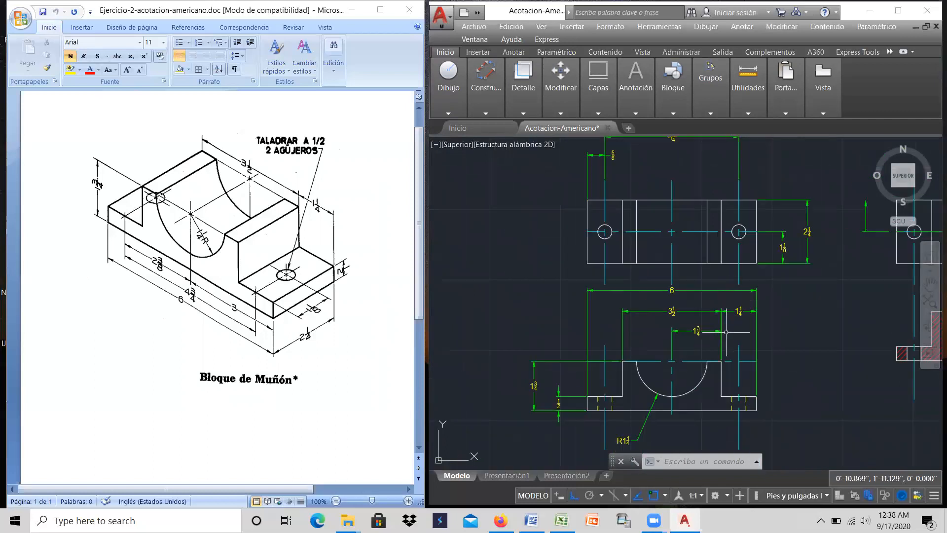
scroll(726, 331, up, 3)
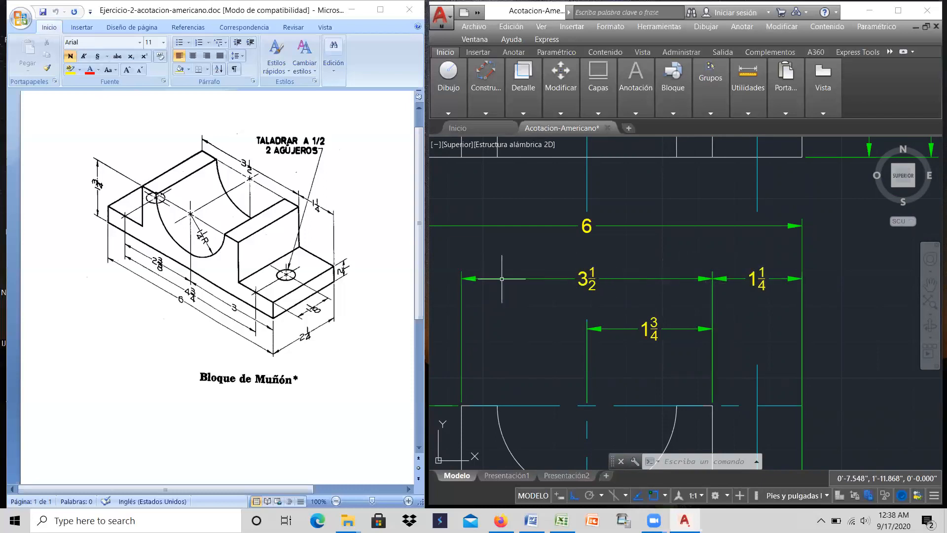
scroll(782, 273, down, 3)
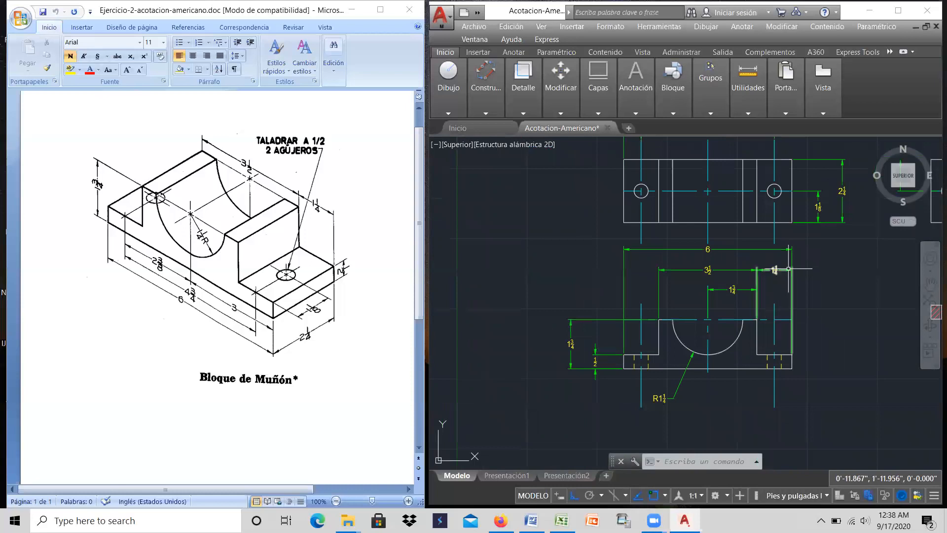
scroll(648, 313, up, 2)
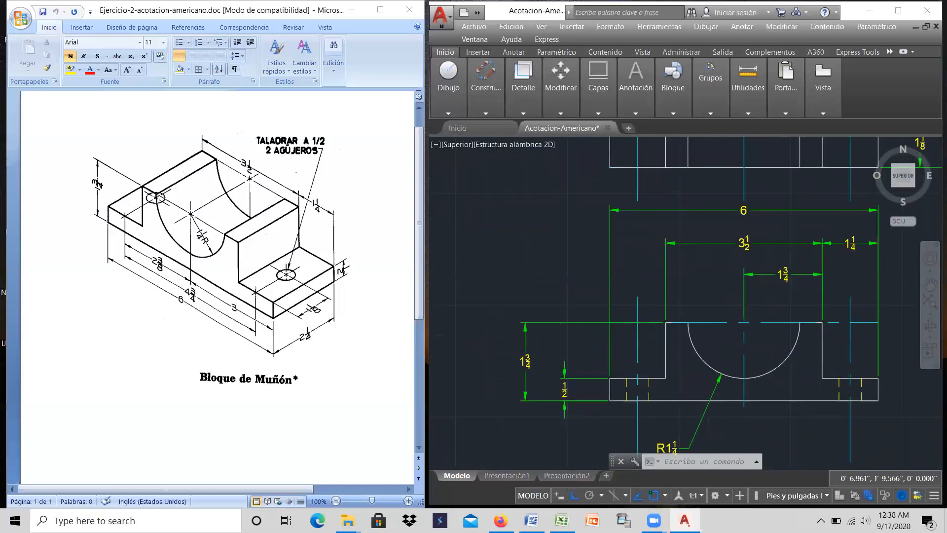
scroll(659, 340, down, 2)
scroll(698, 334, down, 2)
scroll(766, 257, up, 2)
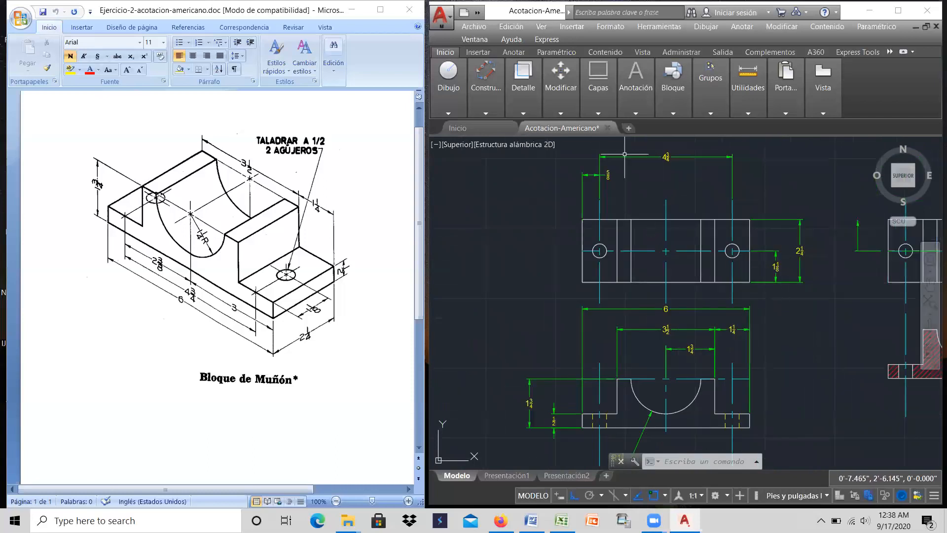
Step: Lower the top view's 4 3/4 dimension line into line with the 5/8 dimension and clear the selection
scroll(625, 154, up, 4)
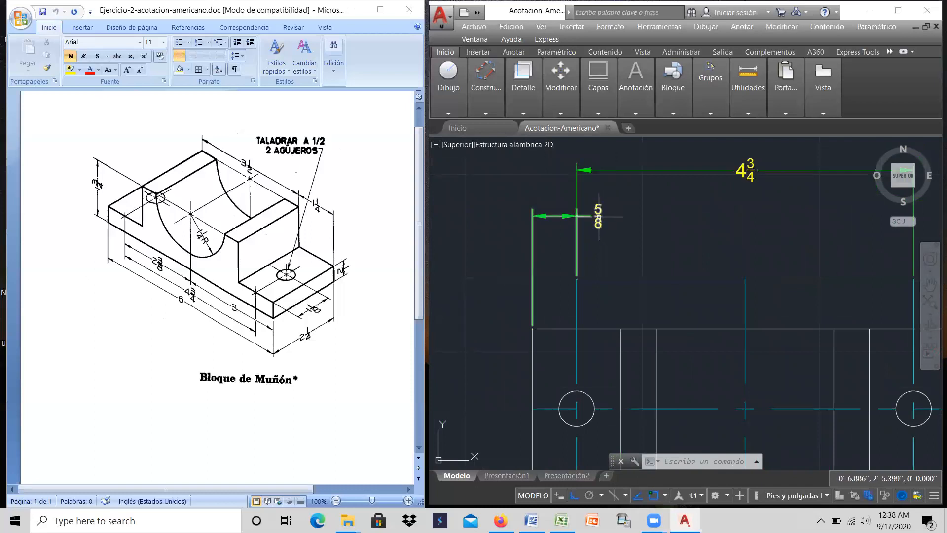
click(635, 169)
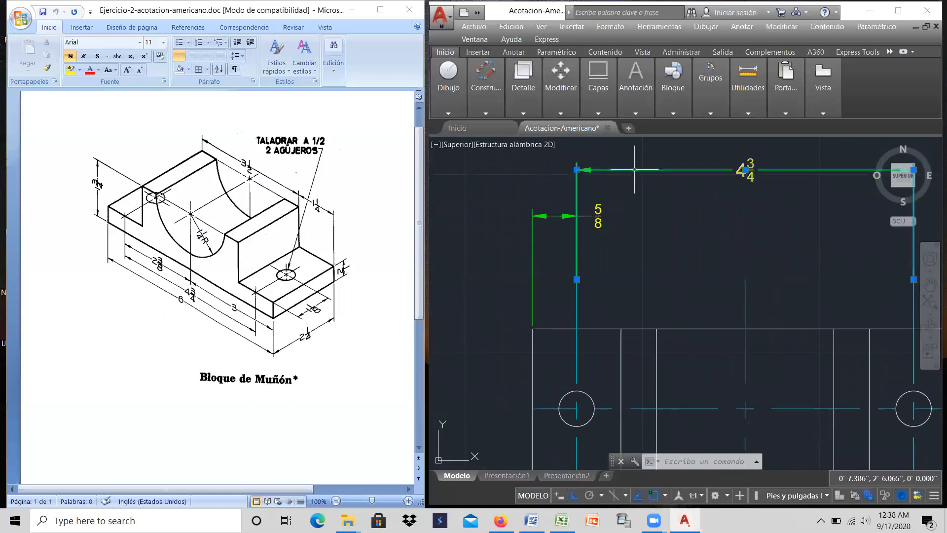
click(577, 170)
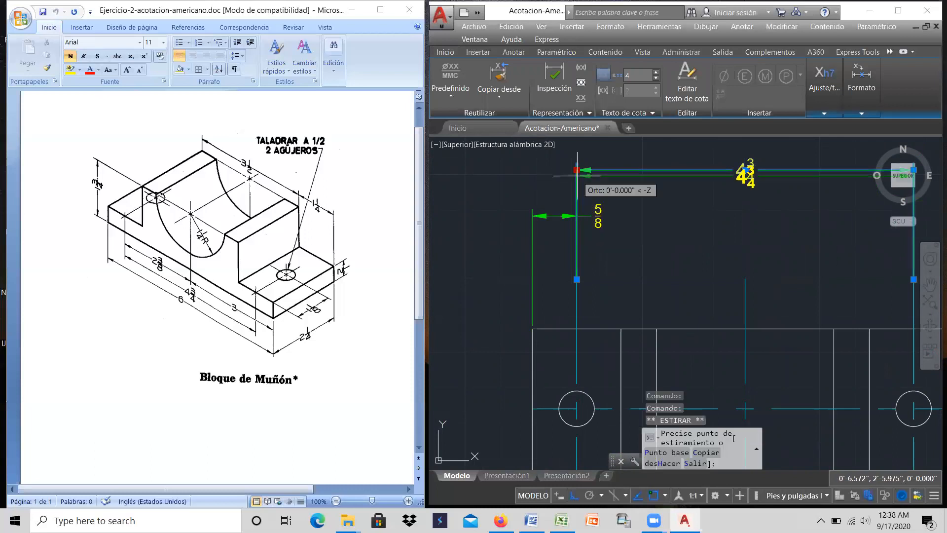
click(577, 215)
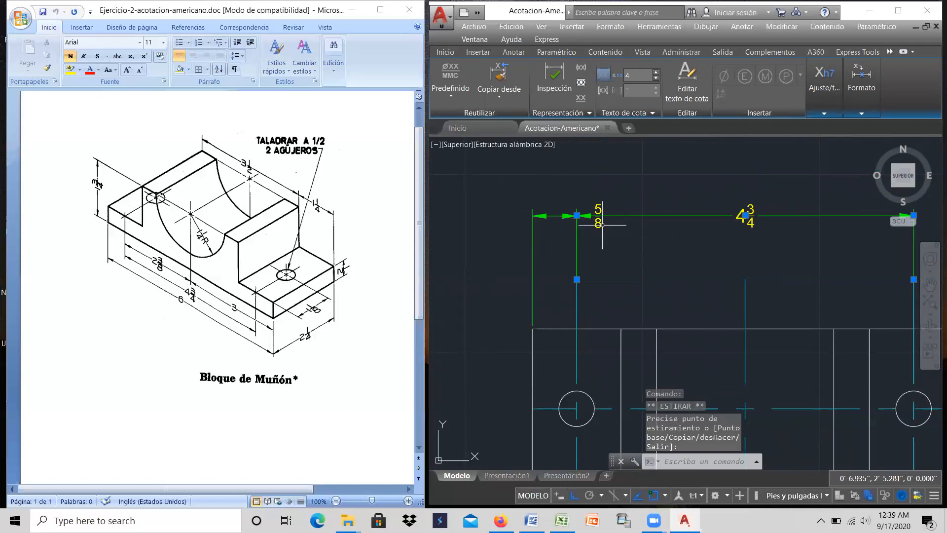
key(Escape)
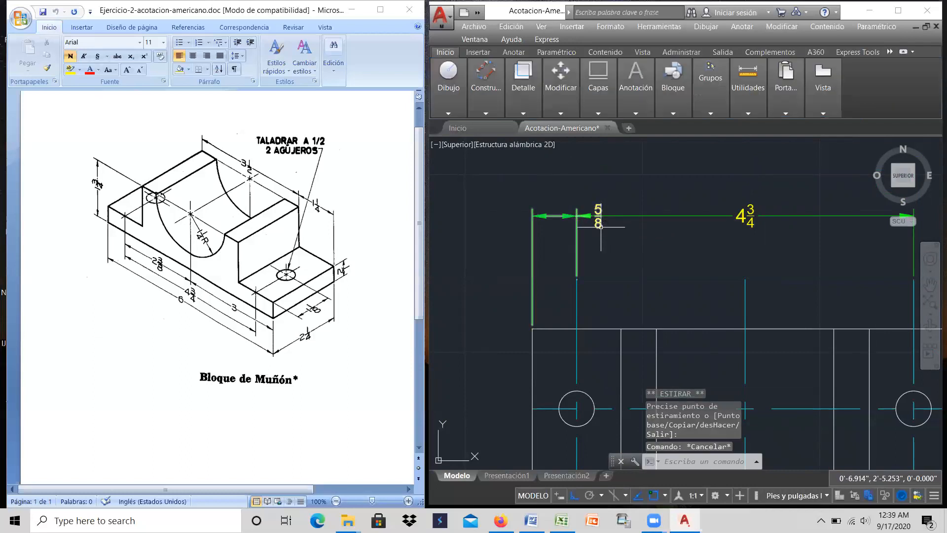
Step: Move the 5/8 dimension text about 1.31" to the left, outside its left extension line
click(601, 226)
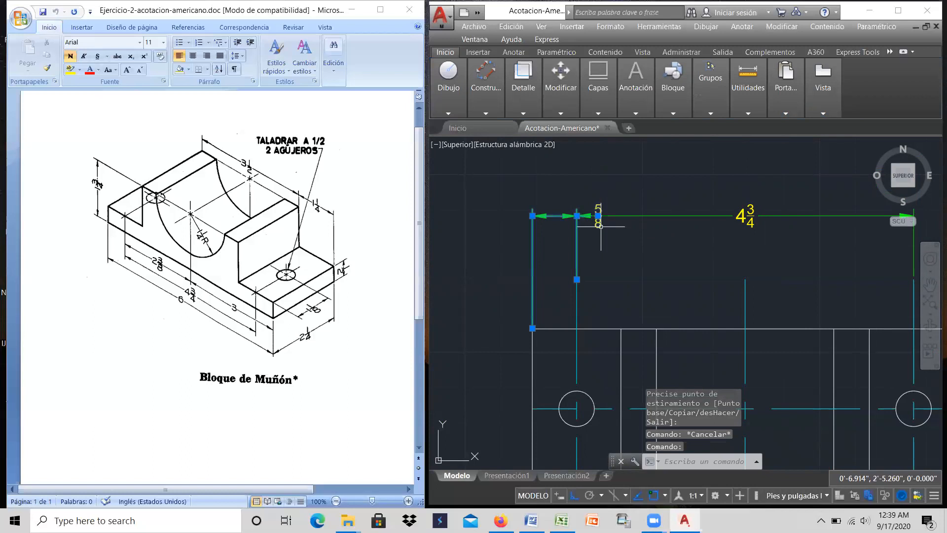
click(598, 215)
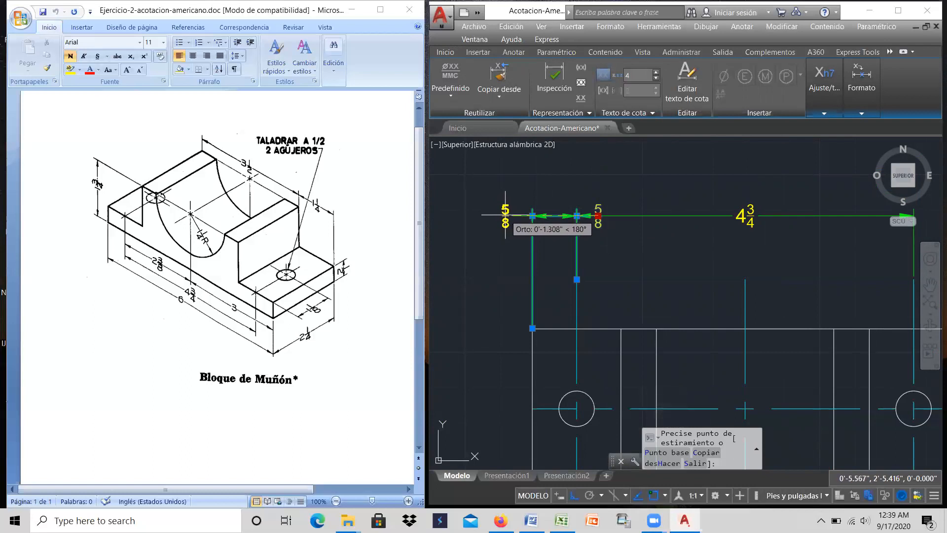
click(504, 216)
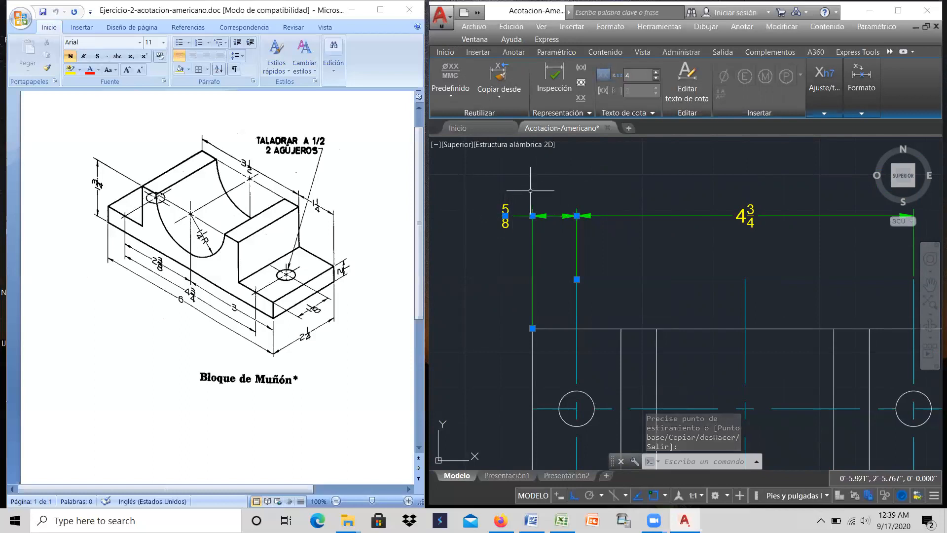
key(Escape)
Step: Centre the 5/8 dimension text between its two extension lines and clear the selection
click(505, 216)
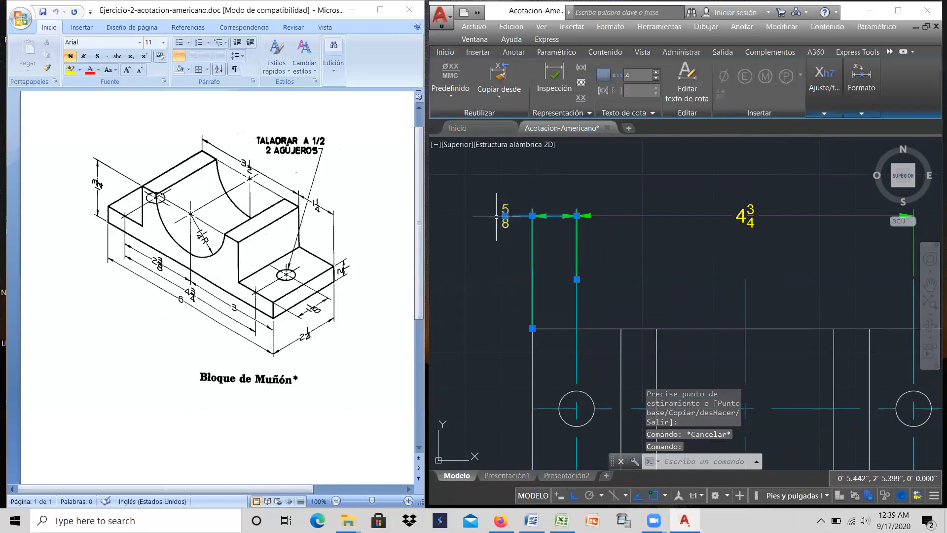
click(505, 216)
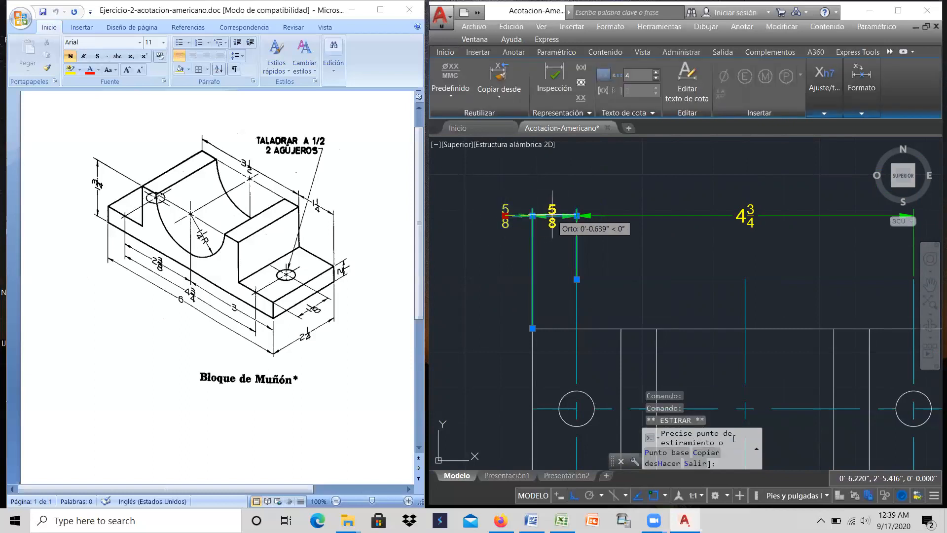
click(556, 216)
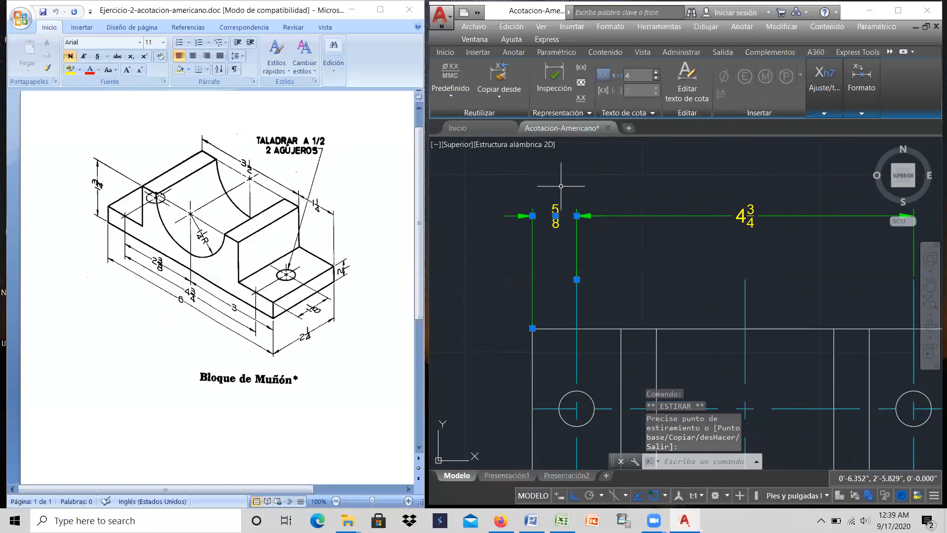
key(Escape)
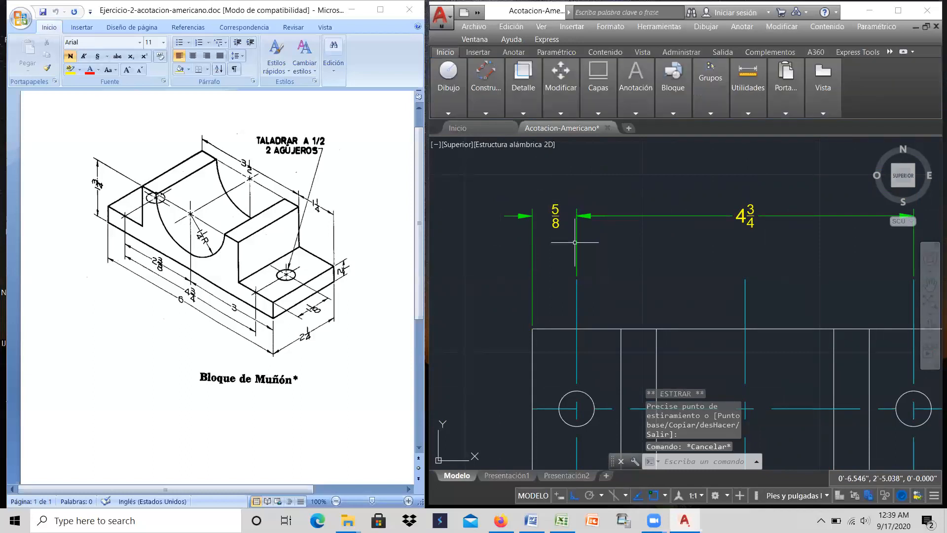
Step: Review the top and front view dimensions against the reference drawing for anything still missing
scroll(563, 251, down, 3)
scroll(576, 243, up, 3)
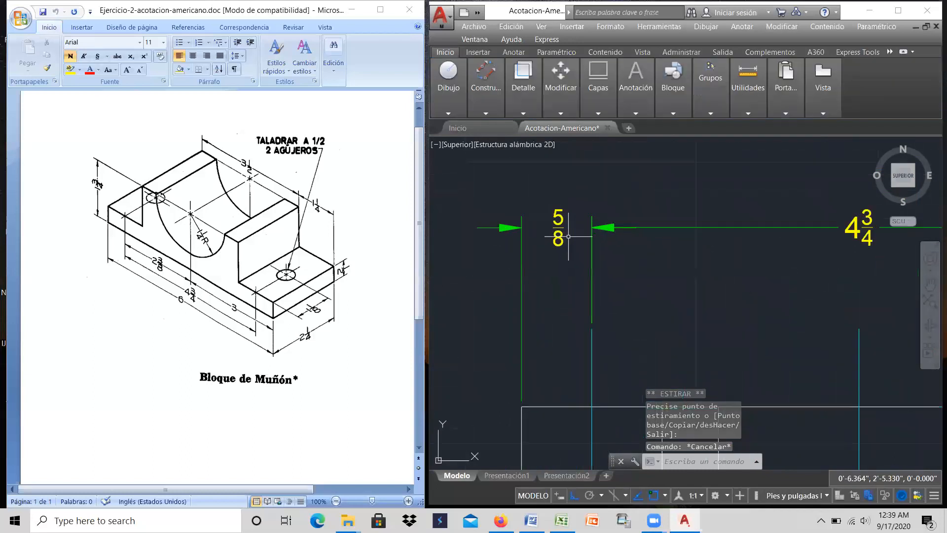
scroll(546, 229, down, 3)
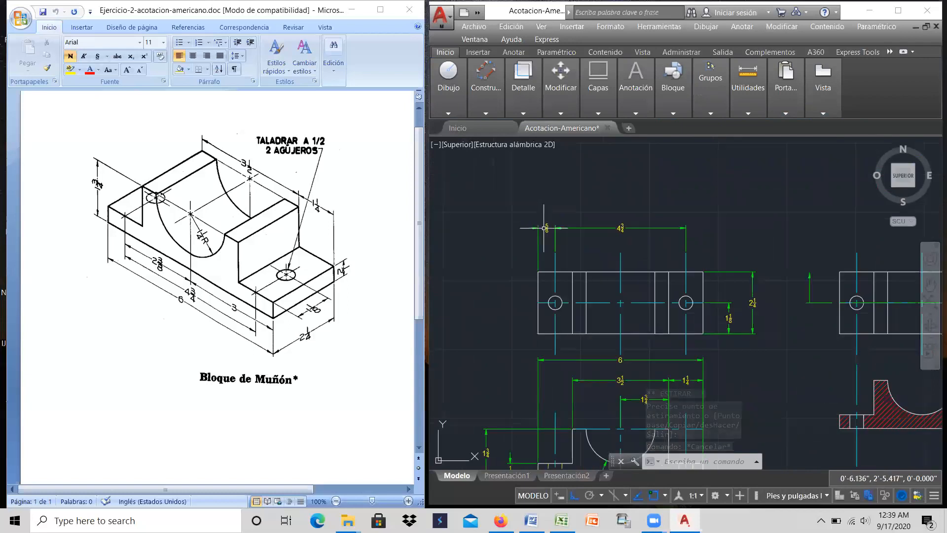
scroll(547, 232, up, 1)
scroll(555, 247, down, 3)
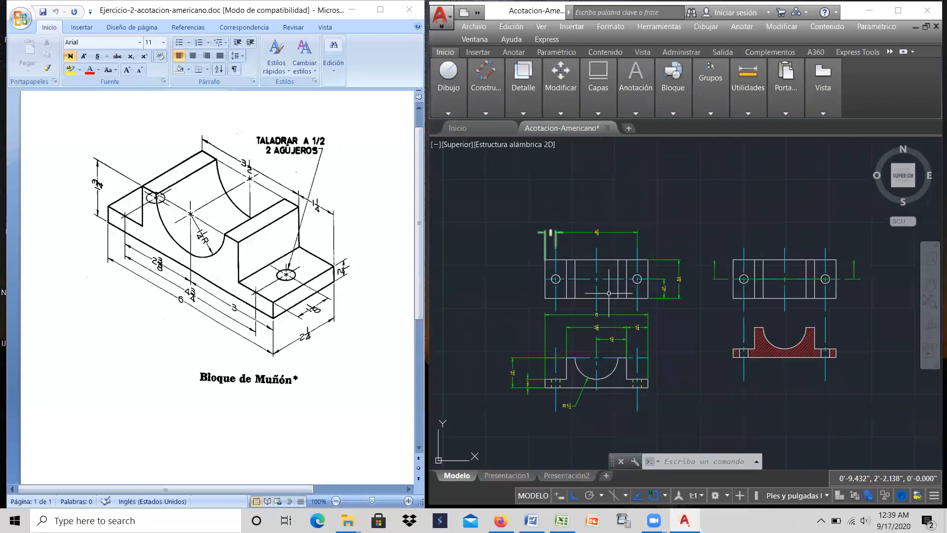
scroll(617, 327, up, 1)
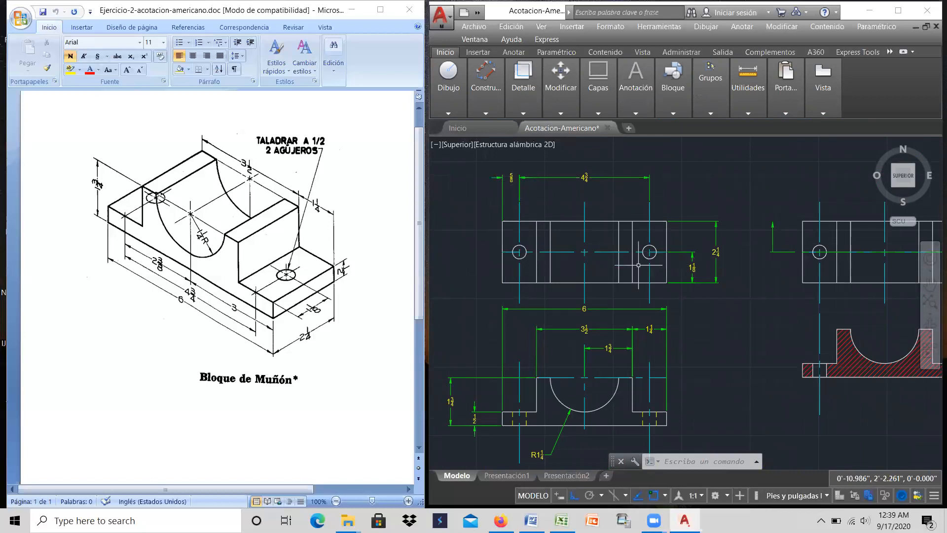
scroll(635, 273, down, 2)
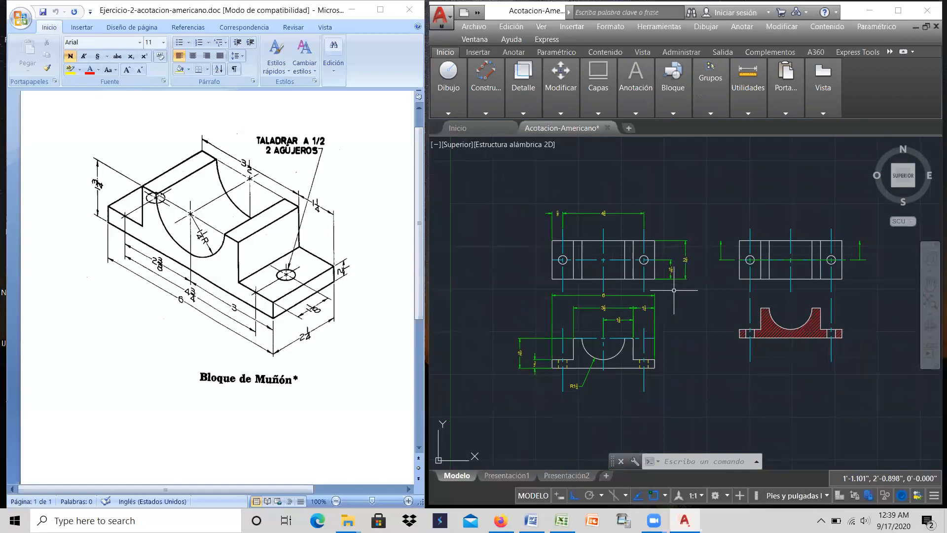
scroll(627, 306, up, 2)
scroll(641, 333, down, 2)
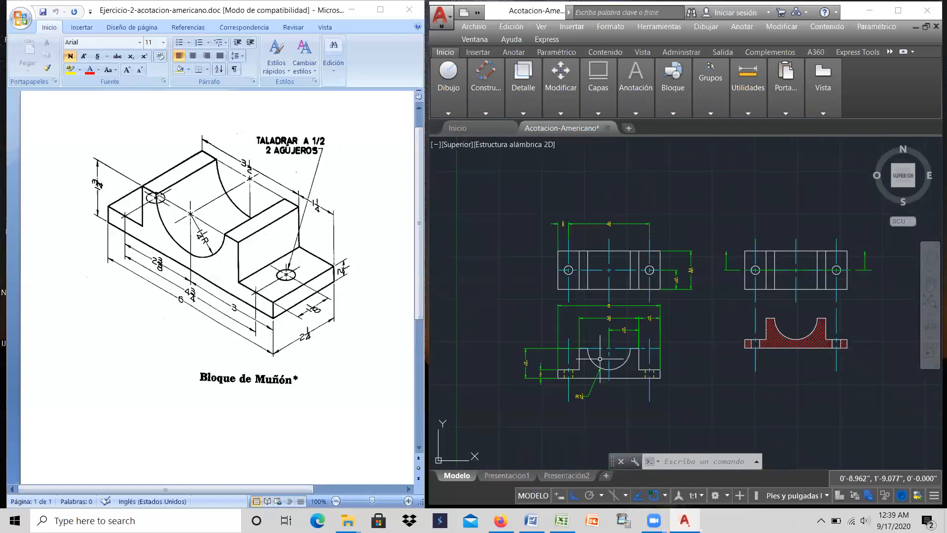
scroll(597, 355, up, 2)
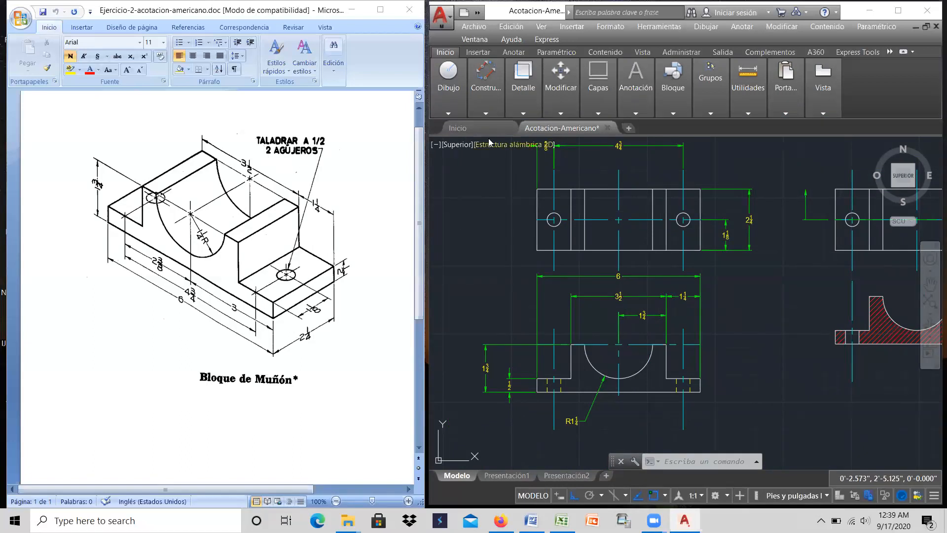
Step: Add a diameter dimension to the top view's right hole, placing its text above and to the right of the view
mouse_move(622, 87)
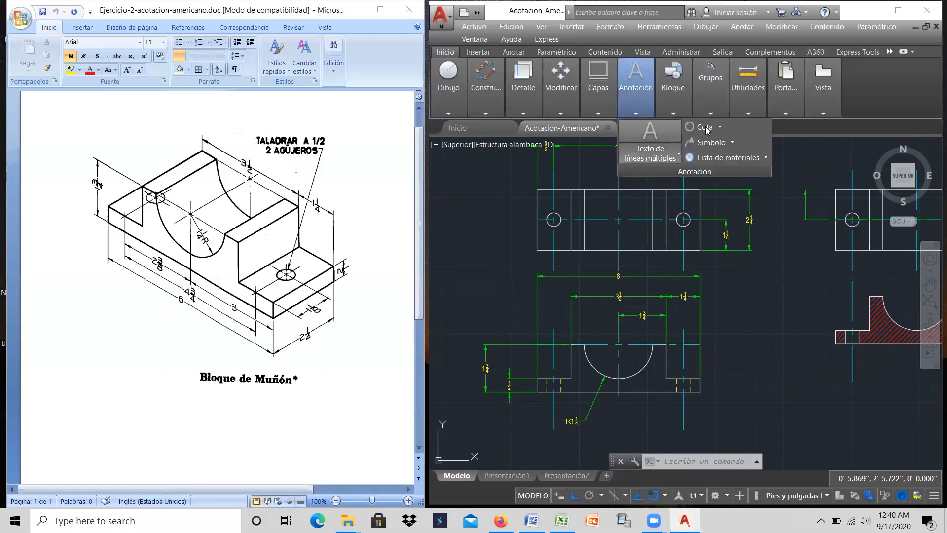
click(720, 127)
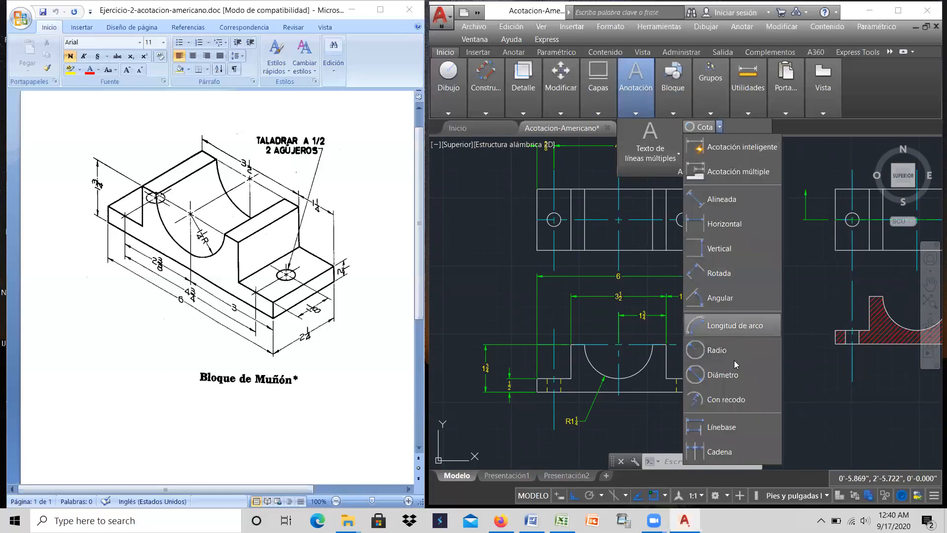
click(723, 374)
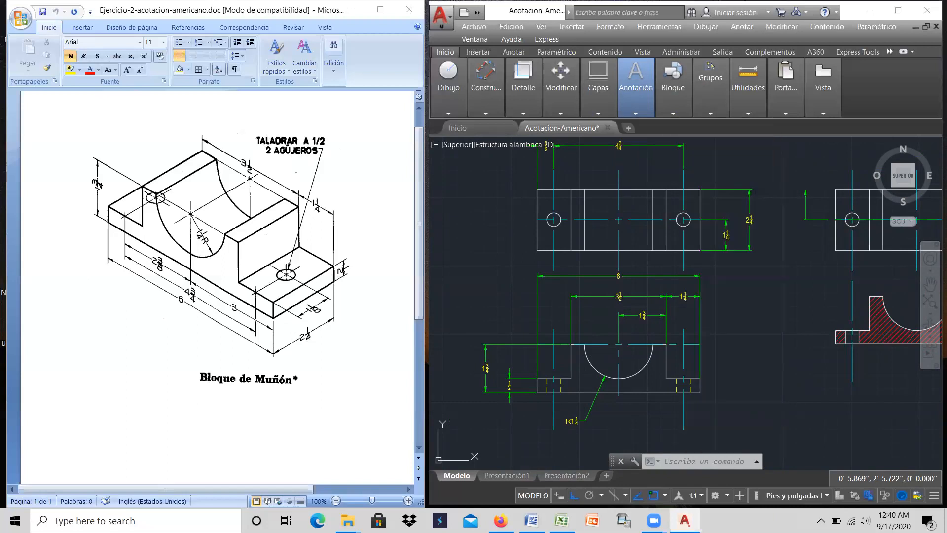
scroll(681, 293, down, 2)
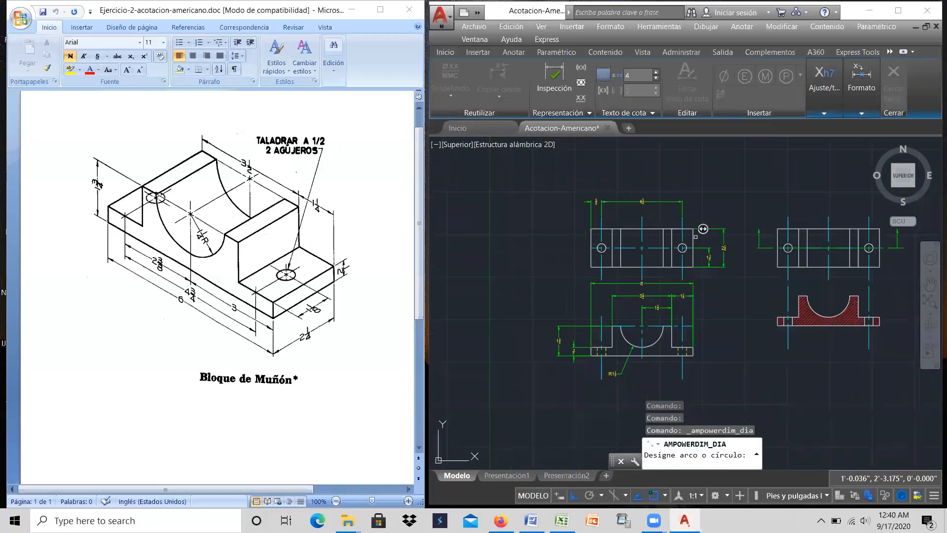
scroll(692, 237, up, 2)
click(687, 241)
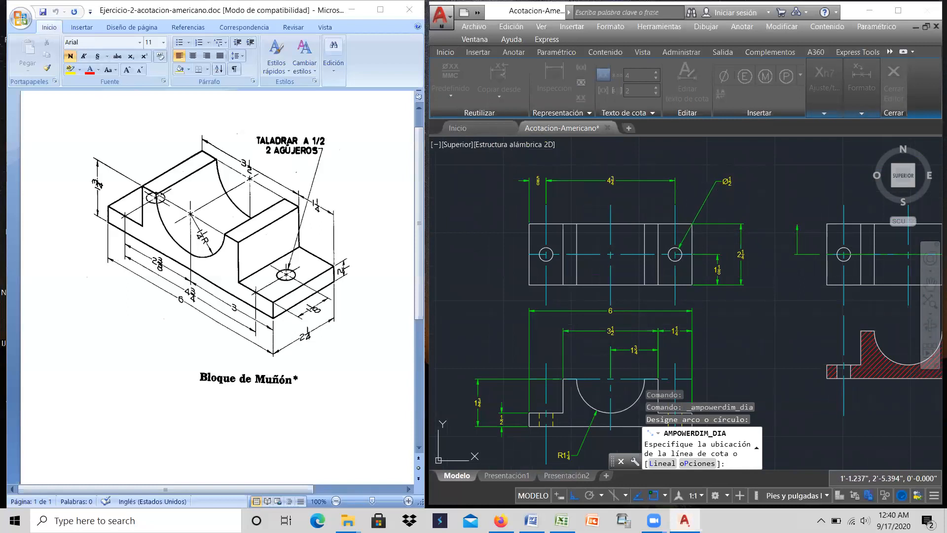
click(727, 182)
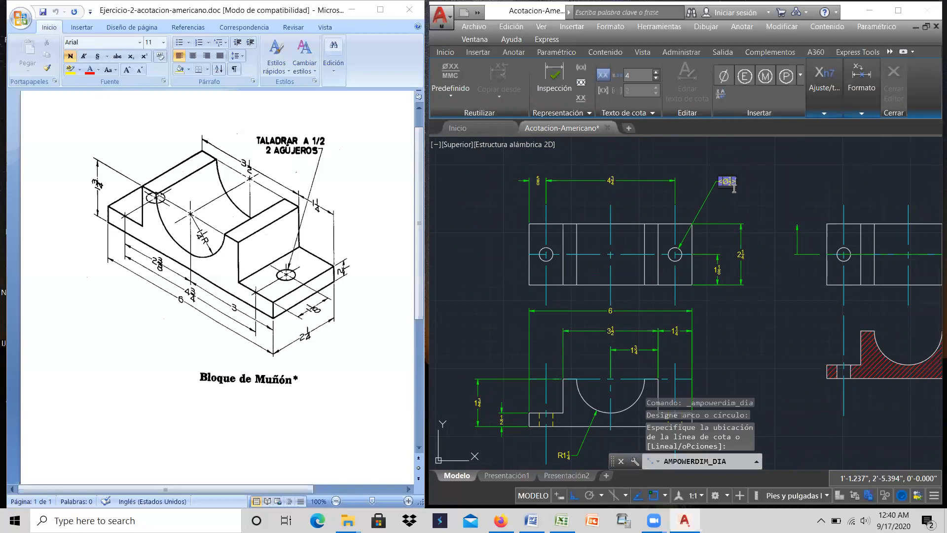
Step: Replace the diameter symbol in the right hole's dimension text with "TALADRAR A" before the 1/2 and end the dimension command
scroll(739, 165, up, 5)
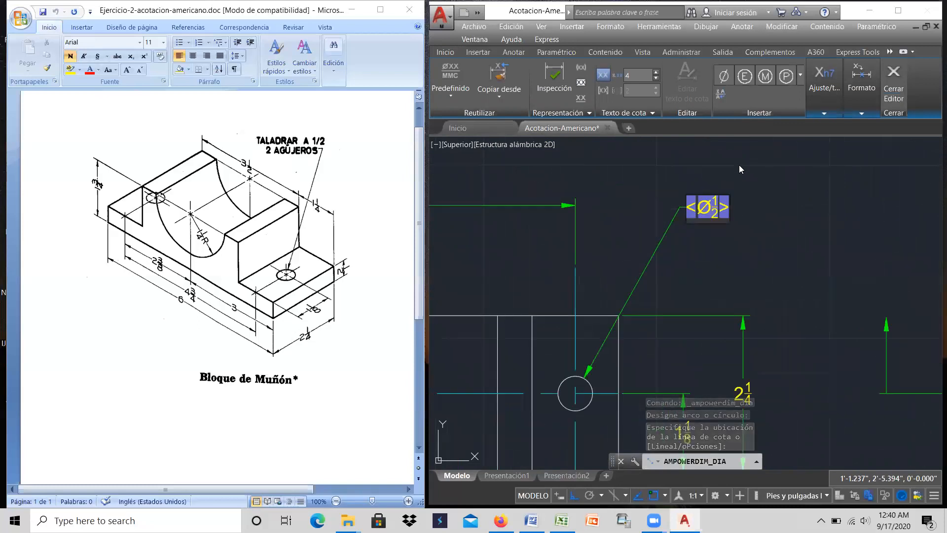
click(704, 239)
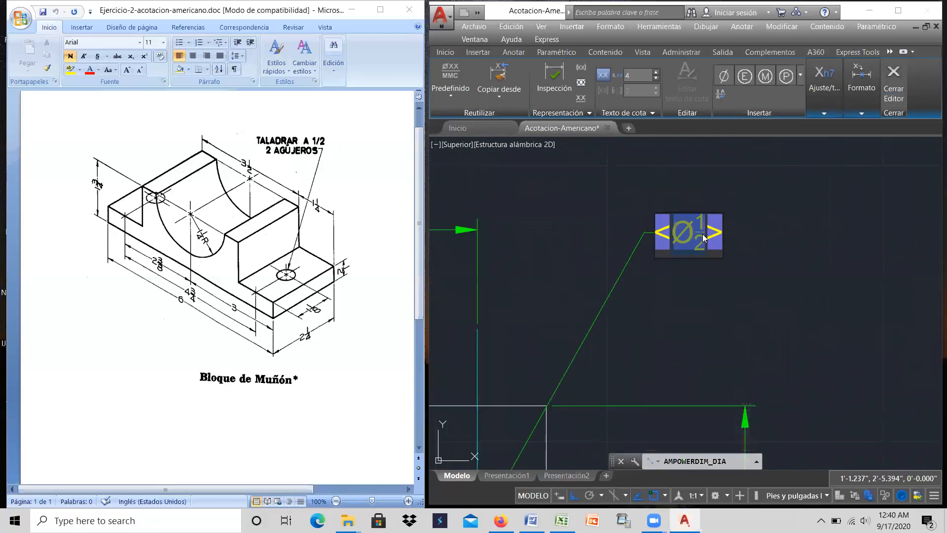
click(671, 242)
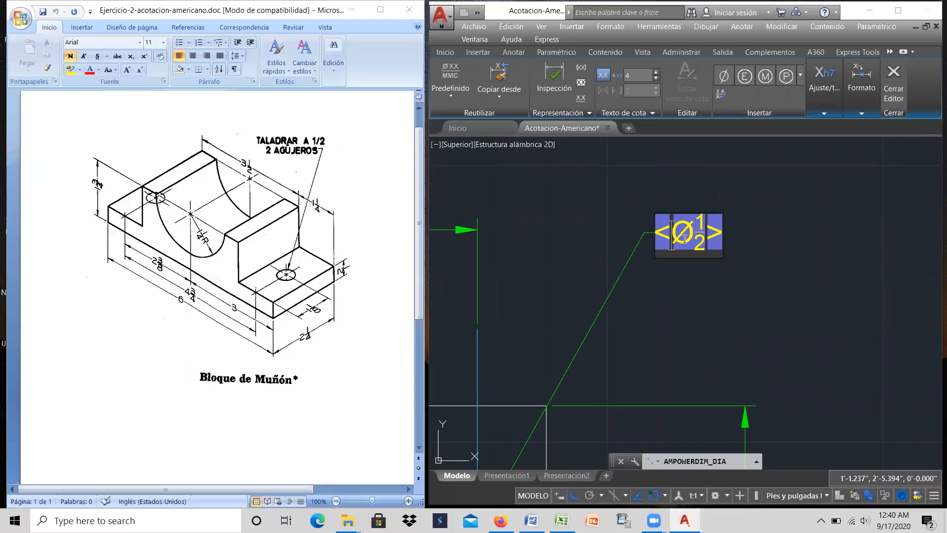
text(TALADRAR)
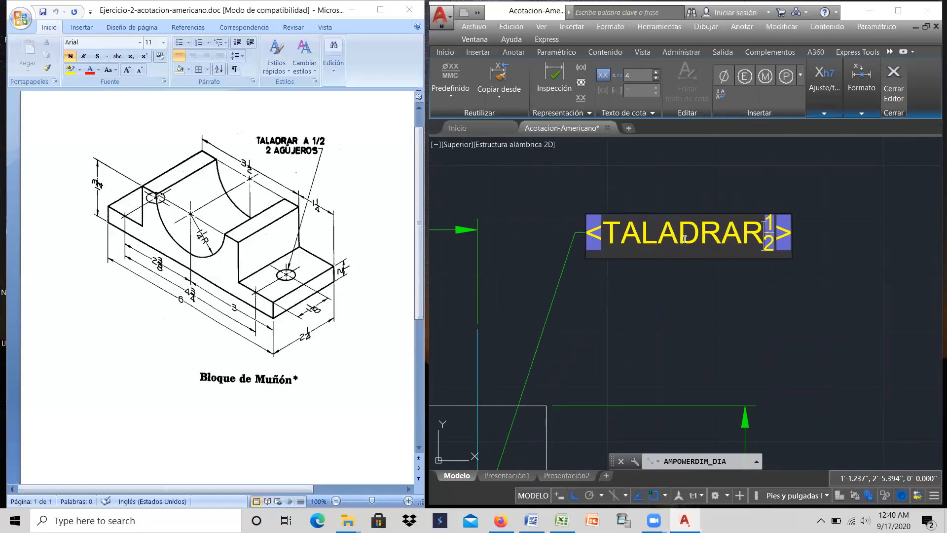
text( A)
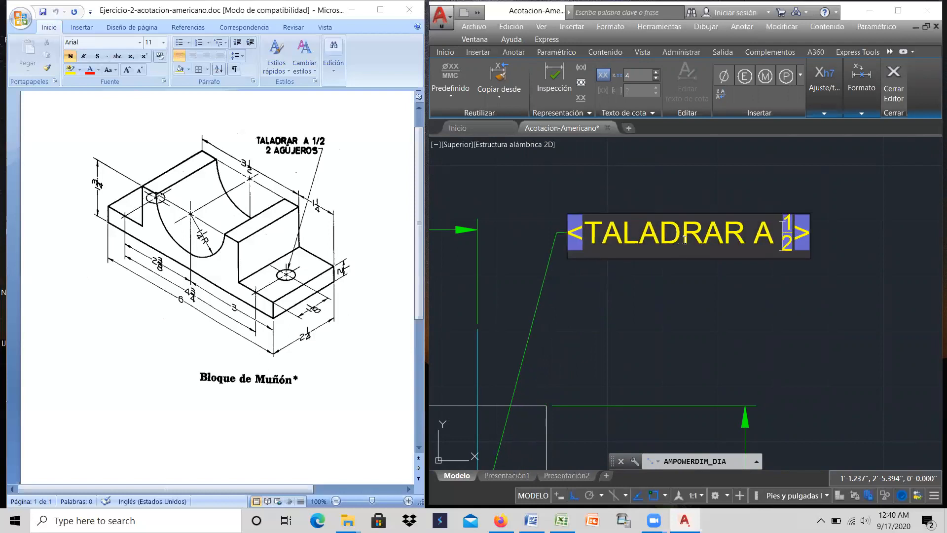
key(Return)
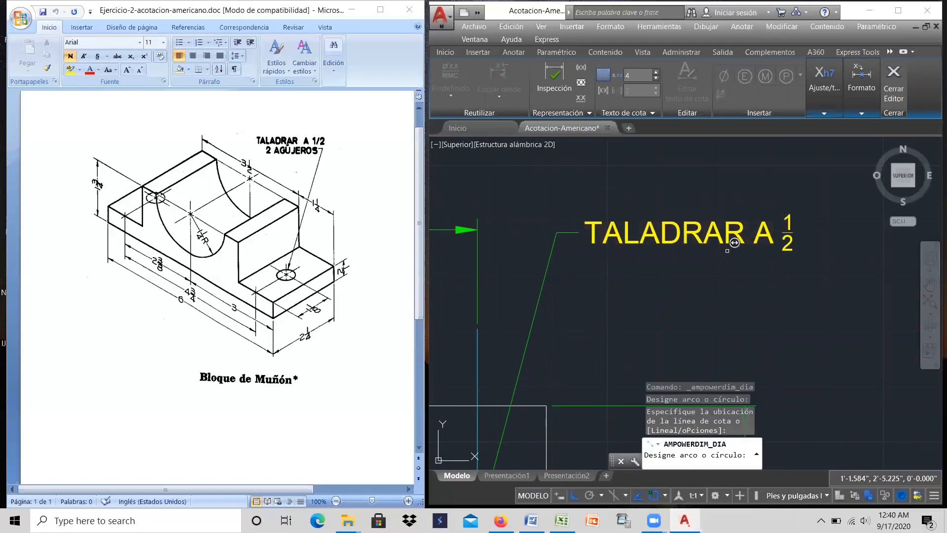
click(744, 227)
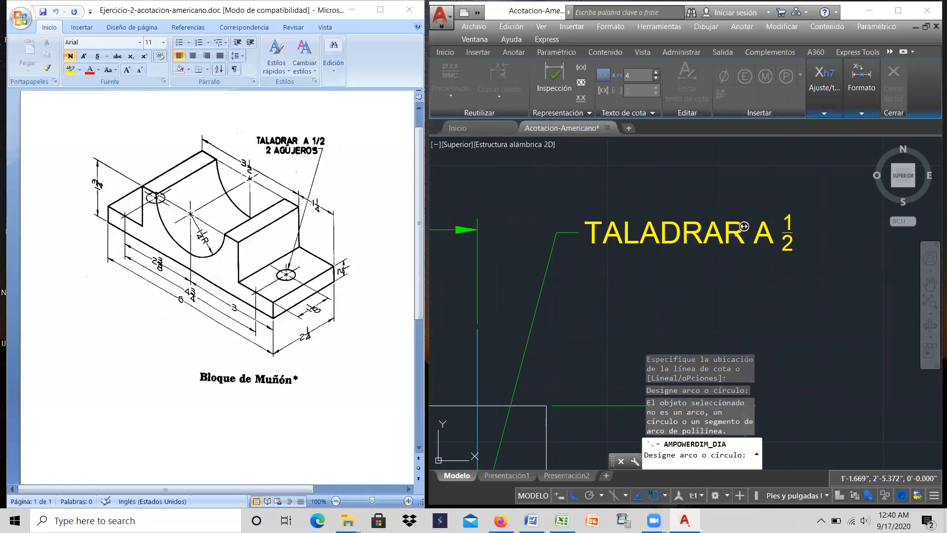
key(Escape)
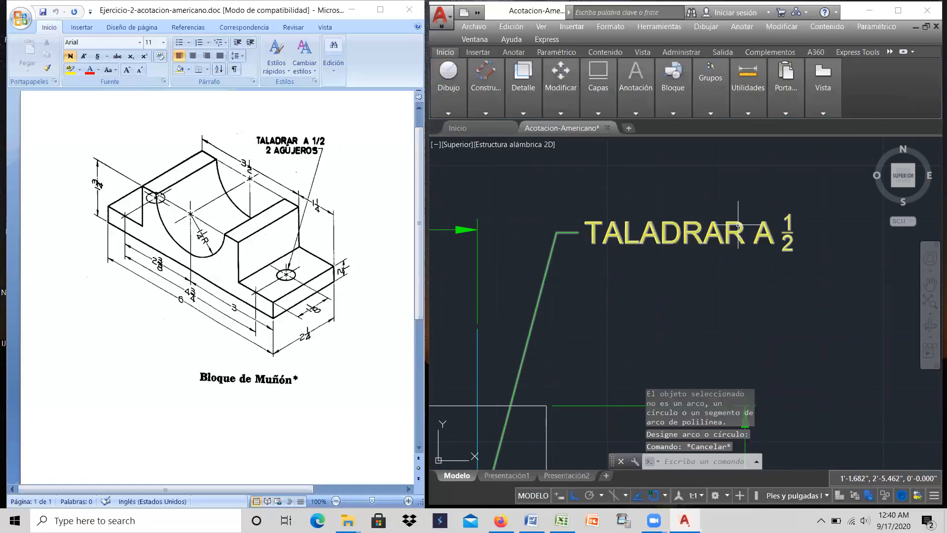
Step: Append "2 agujeros" after the 1/2 in the hole-drilling note and finish editing the text
double_click(739, 227)
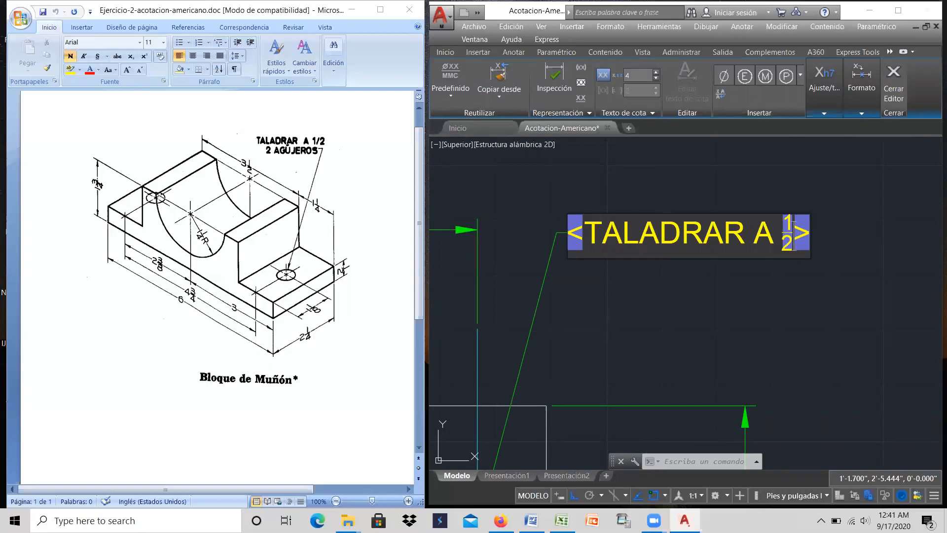
key(Escape)
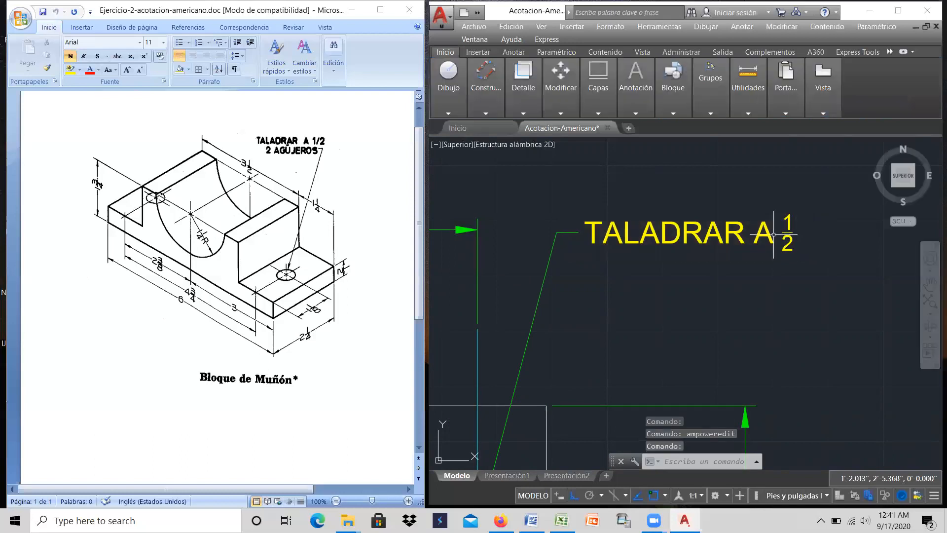
double_click(775, 235)
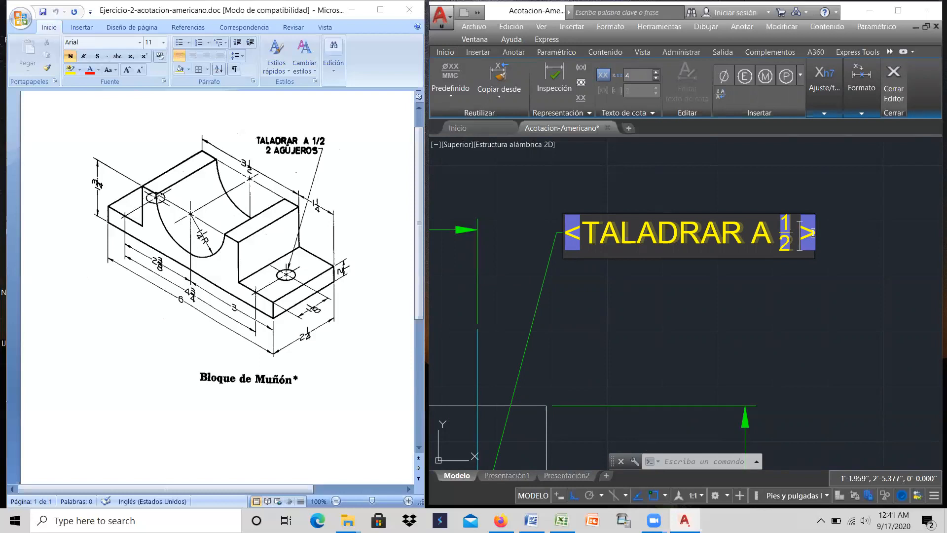
text(2 ag)
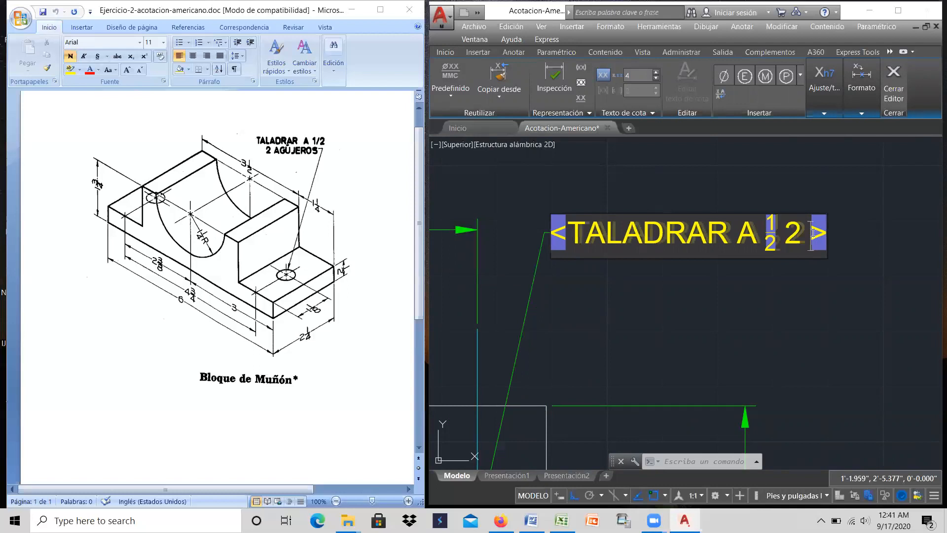
text(ujeros)
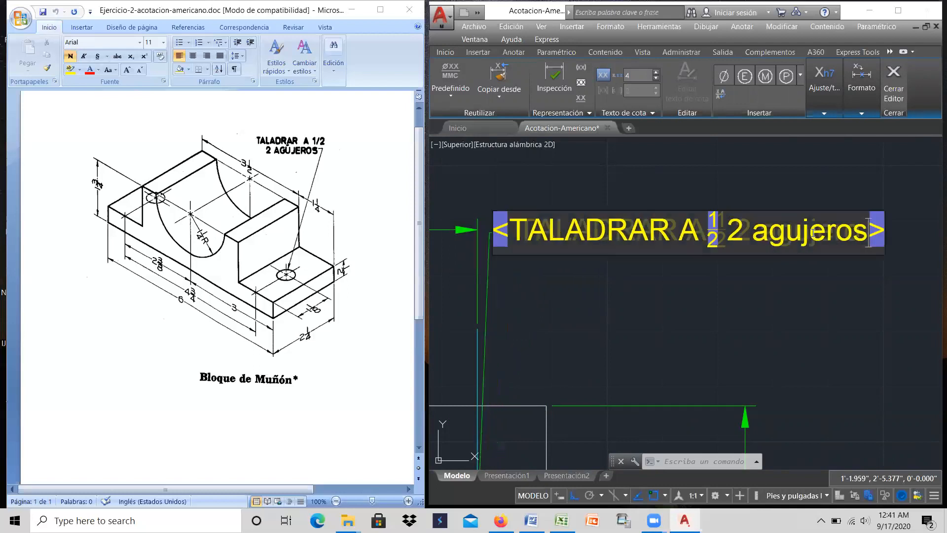
click(721, 308)
scroll(636, 250, up, 1)
scroll(604, 260, down, 3)
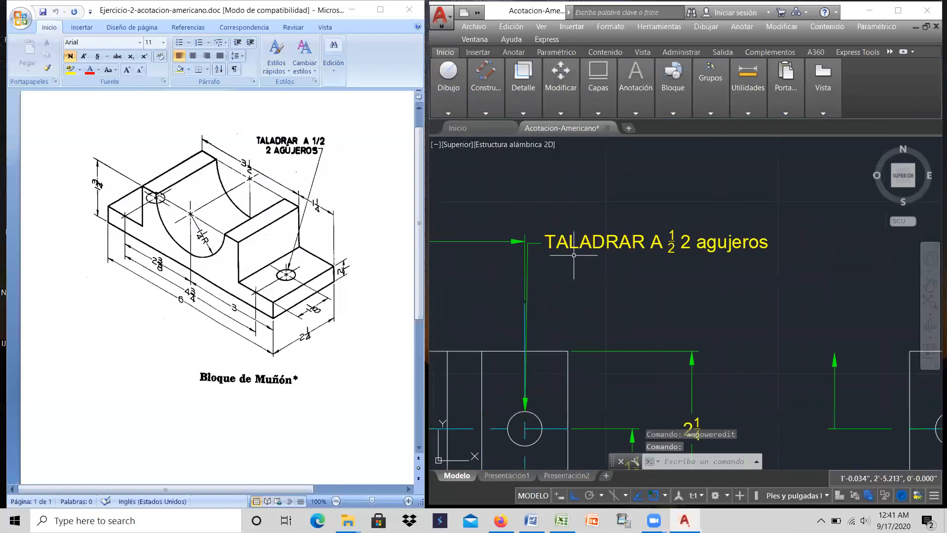
Step: Move the hole-drilling note horizontally to the right so its leader slants away from the hole's vertical centreline, and clear the selection
click(539, 243)
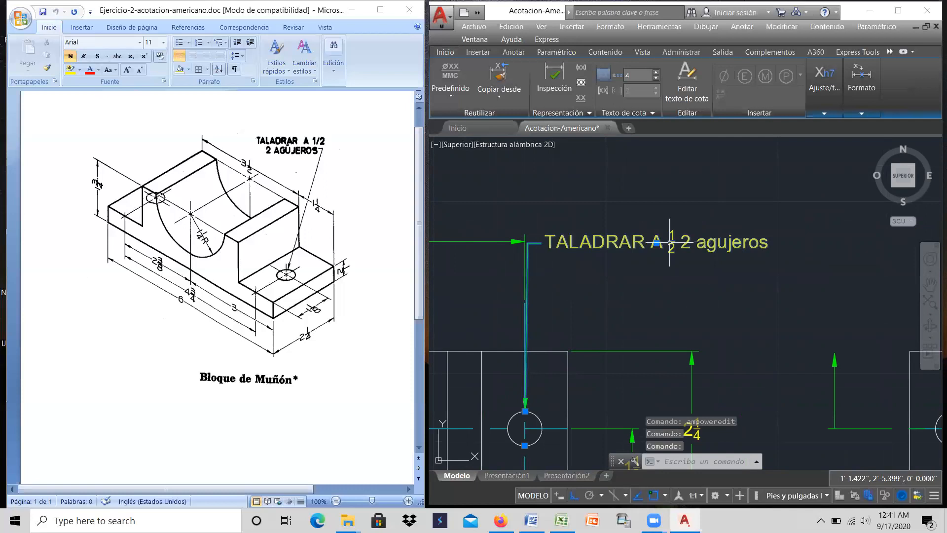
click(657, 243)
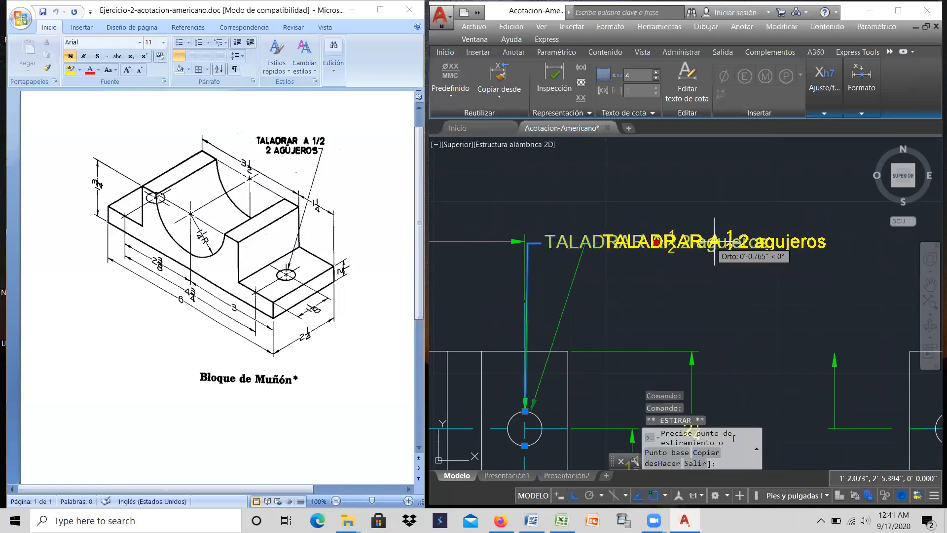
key(Escape)
key(Escape)
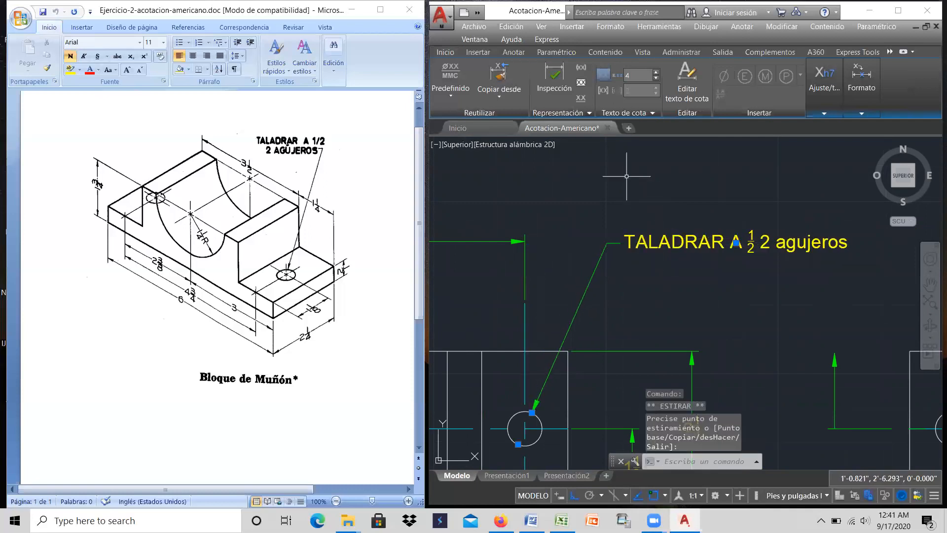
scroll(626, 173, down, 5)
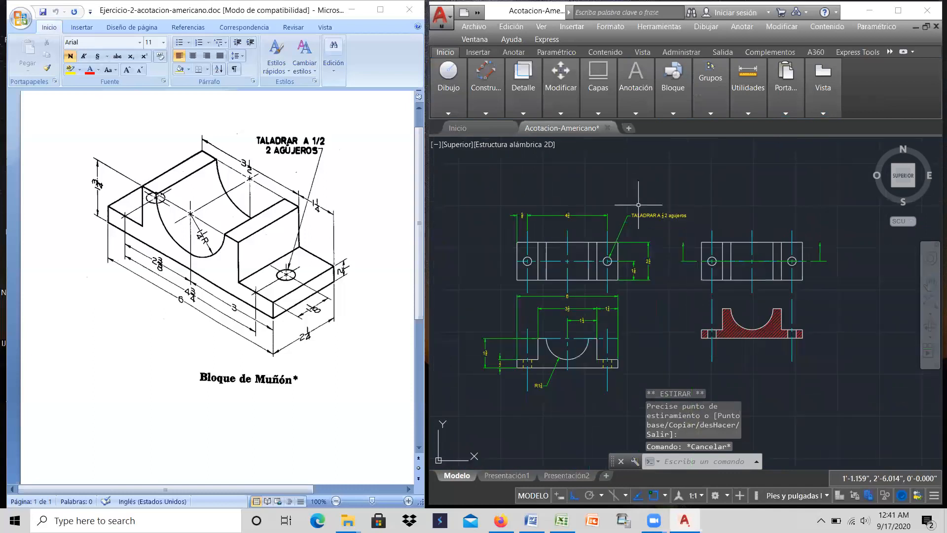
Step: Examine the hole-drilling note's wording and leader, and the top view's two holes, against the reference drawing
scroll(622, 213, up, 3)
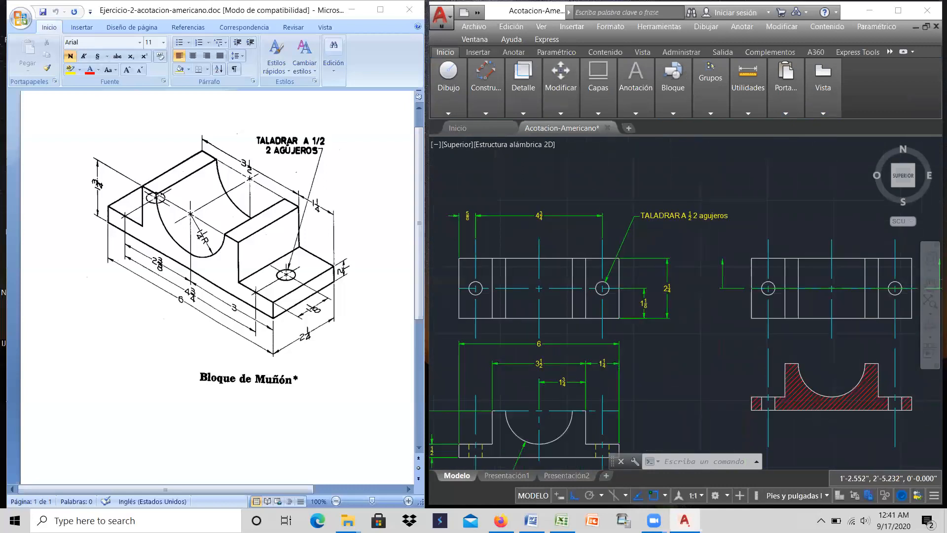
scroll(691, 212, up, 6)
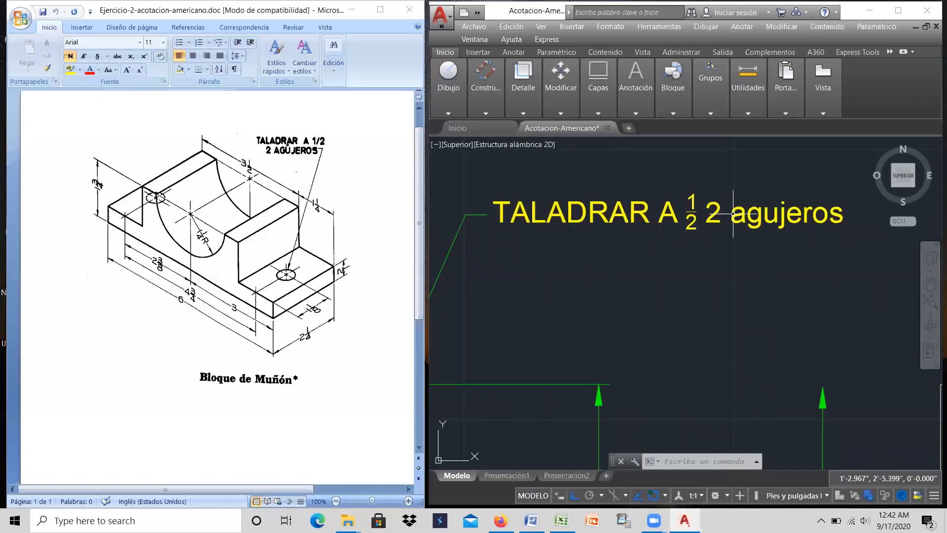
scroll(839, 221, down, 4)
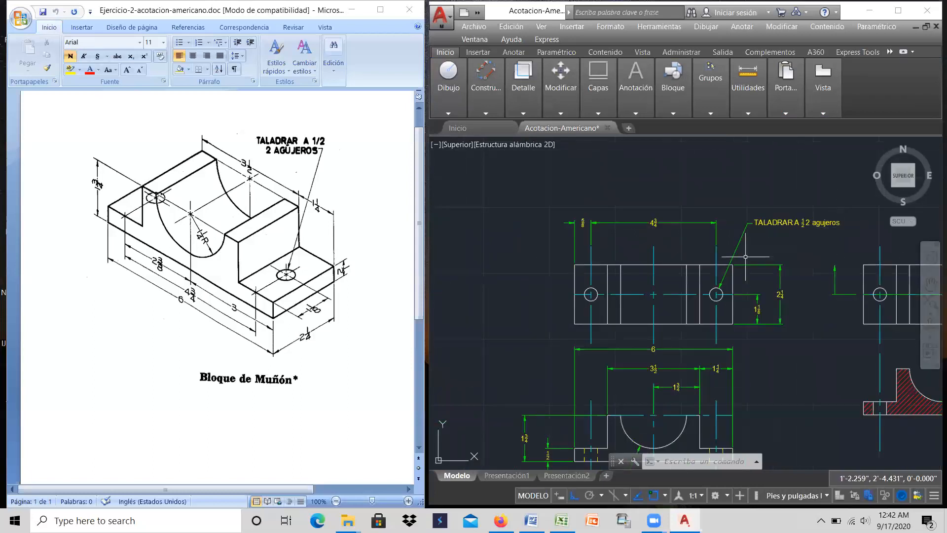
scroll(597, 293, up, 2)
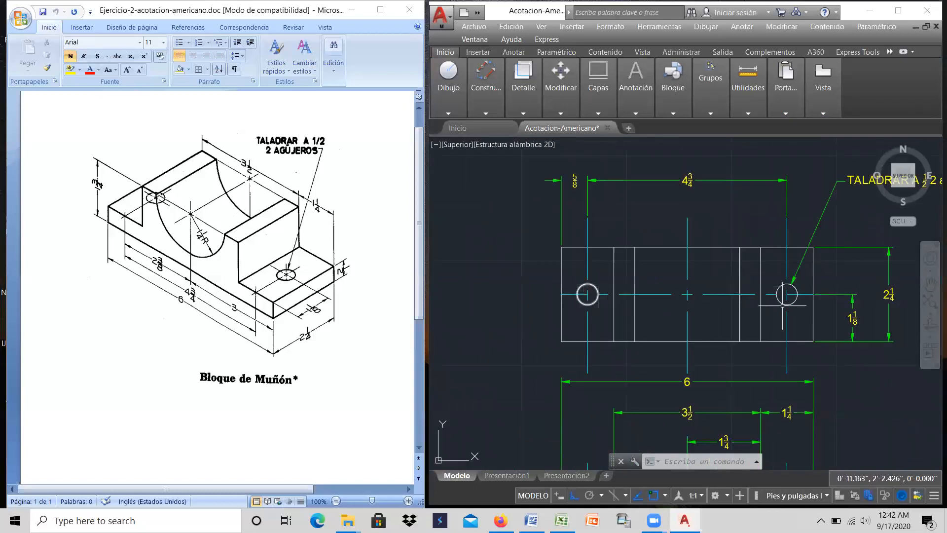
scroll(750, 303, down, 2)
scroll(829, 245, up, 7)
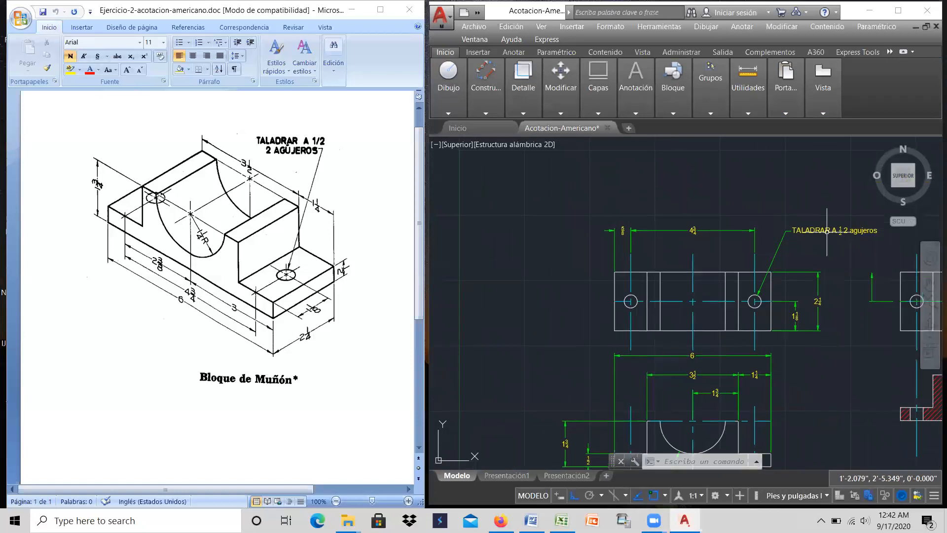
scroll(755, 236, down, 5)
scroll(725, 242, up, 6)
scroll(710, 251, down, 2)
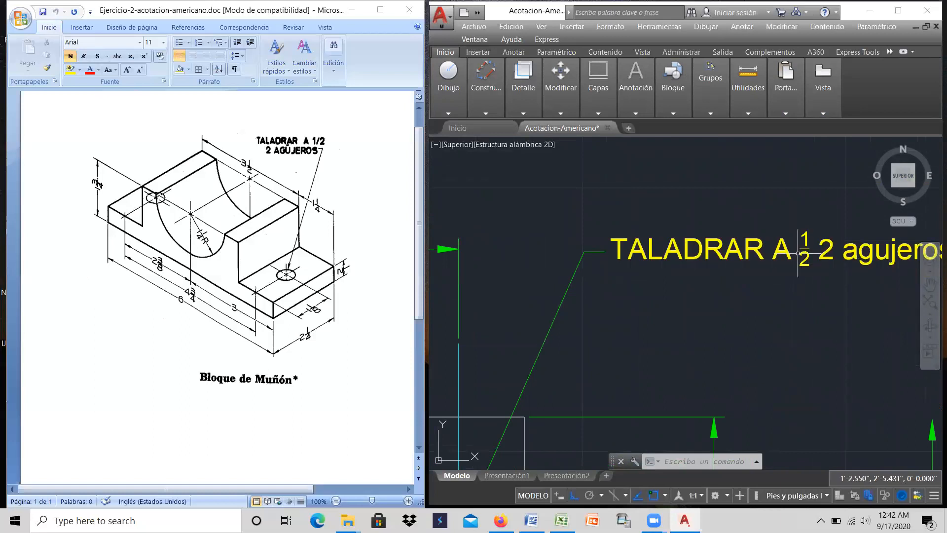
scroll(735, 240, down, 2)
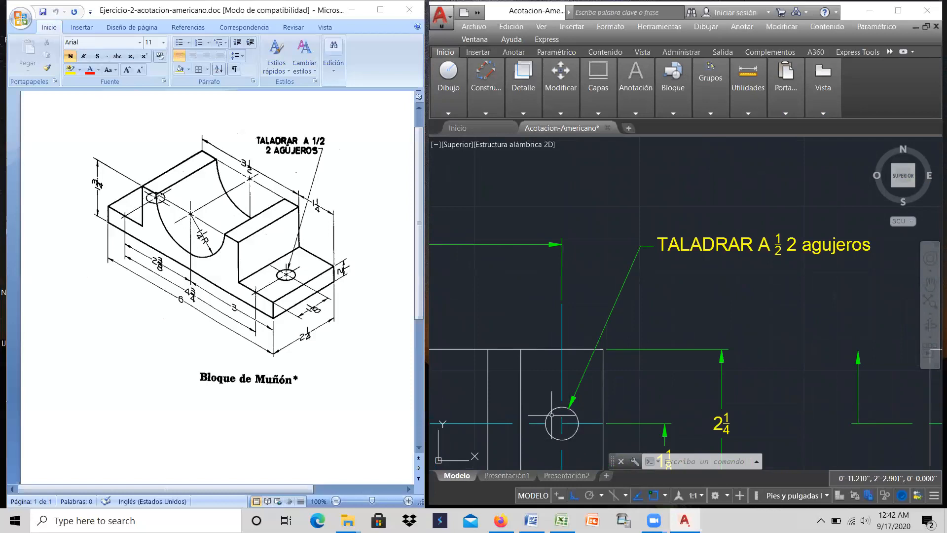
scroll(661, 278, down, 6)
scroll(640, 406, up, 2)
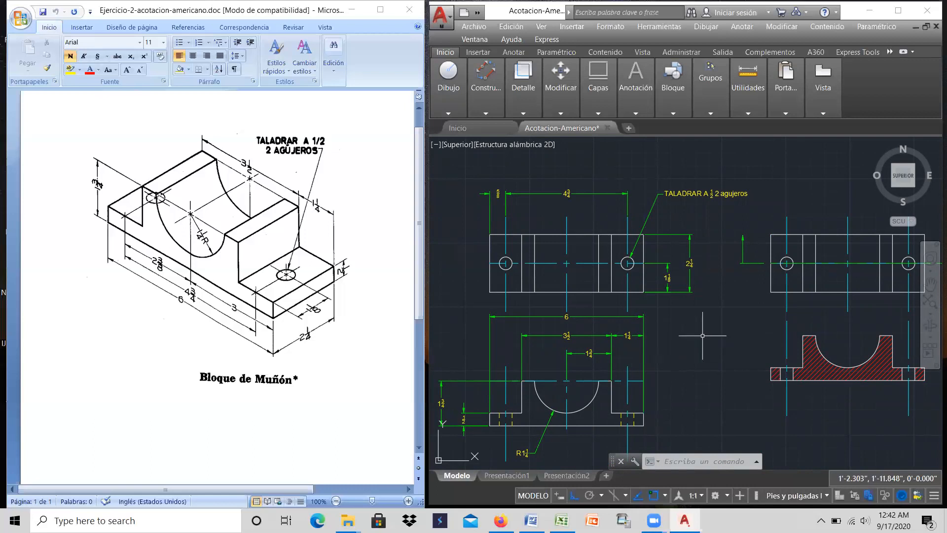
Step: Check the dimensioned top and front views and the section view for completeness, including the hole positions and hidden hole lines
scroll(685, 339, down, 2)
scroll(852, 291, up, 3)
scroll(848, 286, down, 3)
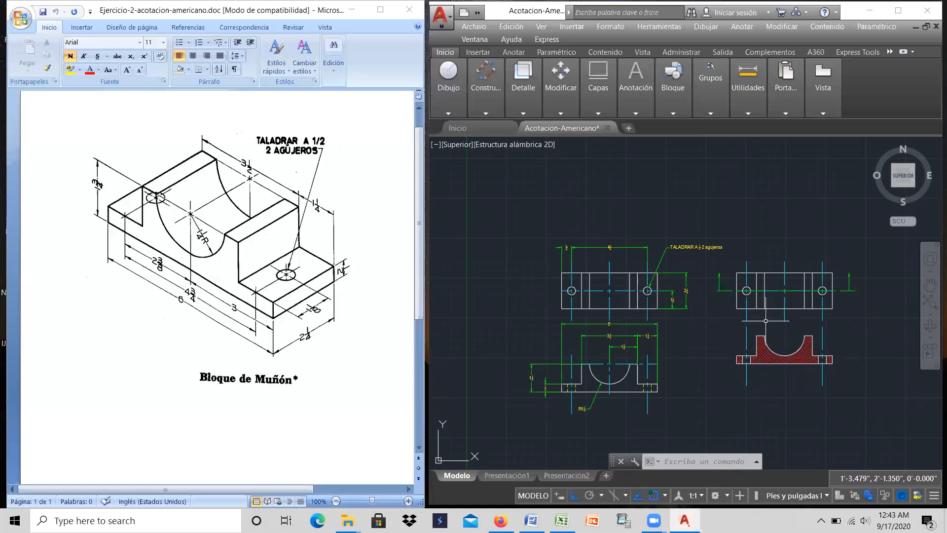
scroll(784, 325, up, 2)
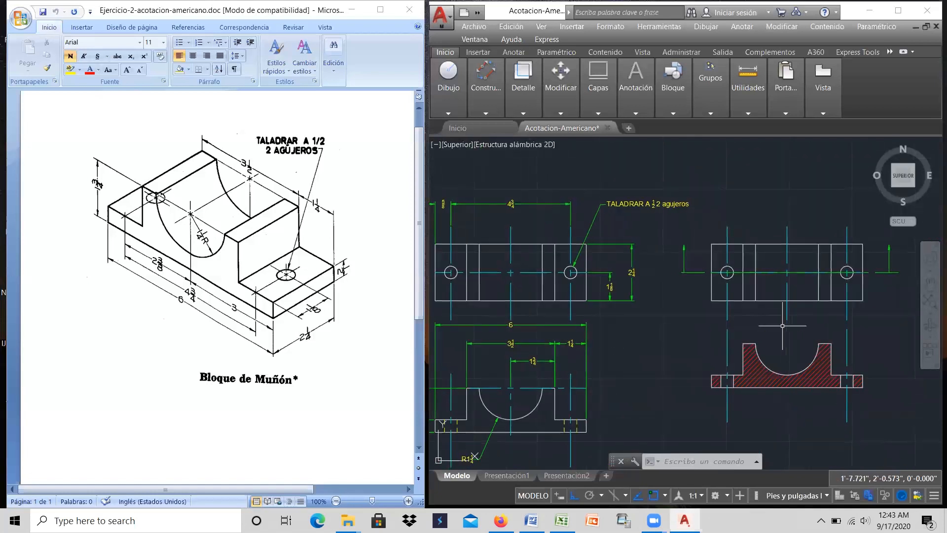
scroll(782, 326, down, 2)
scroll(687, 334, up, 4)
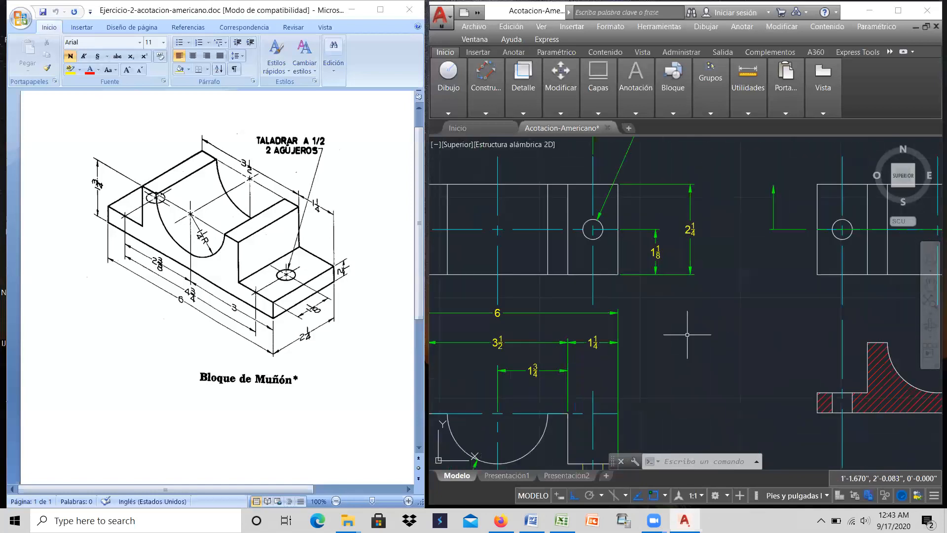
scroll(687, 334, down, 2)
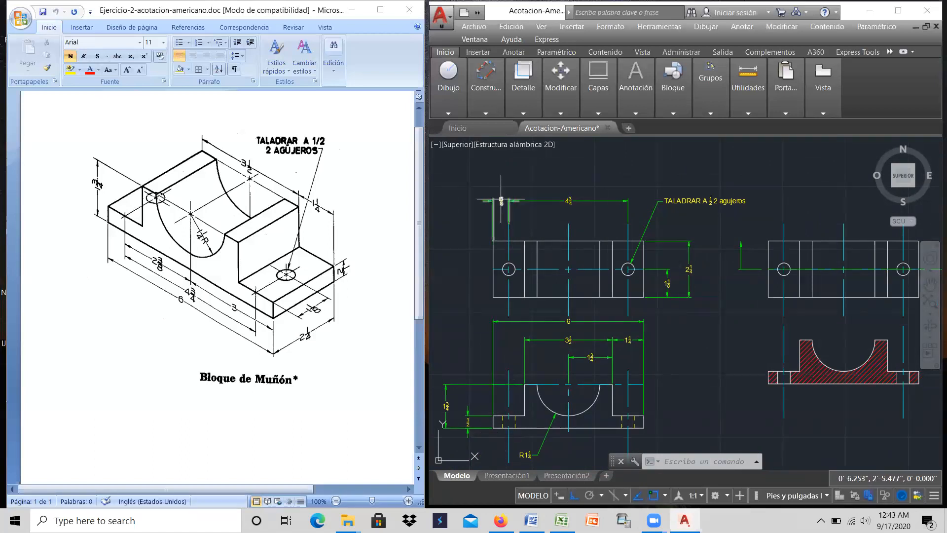
click(509, 415)
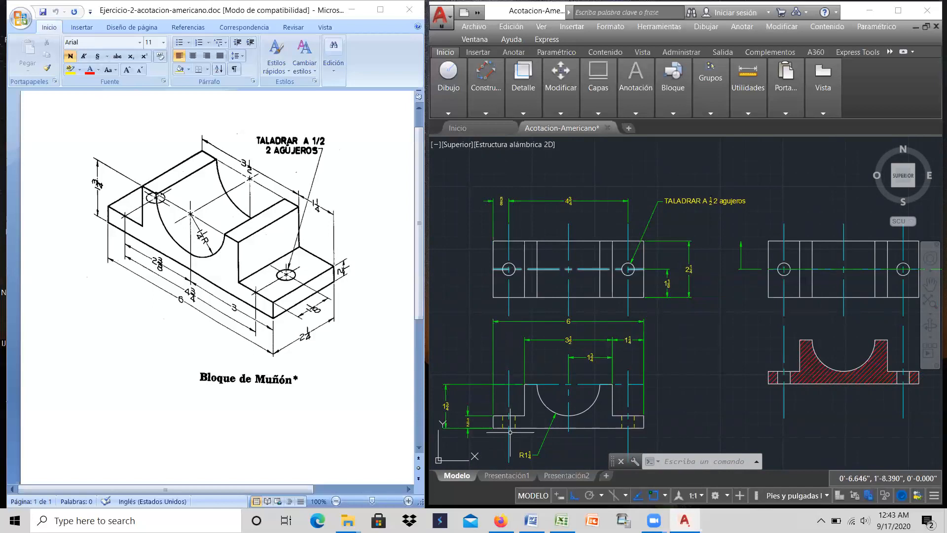
scroll(510, 440, up, 1)
scroll(510, 440, down, 1)
scroll(504, 427, up, 2)
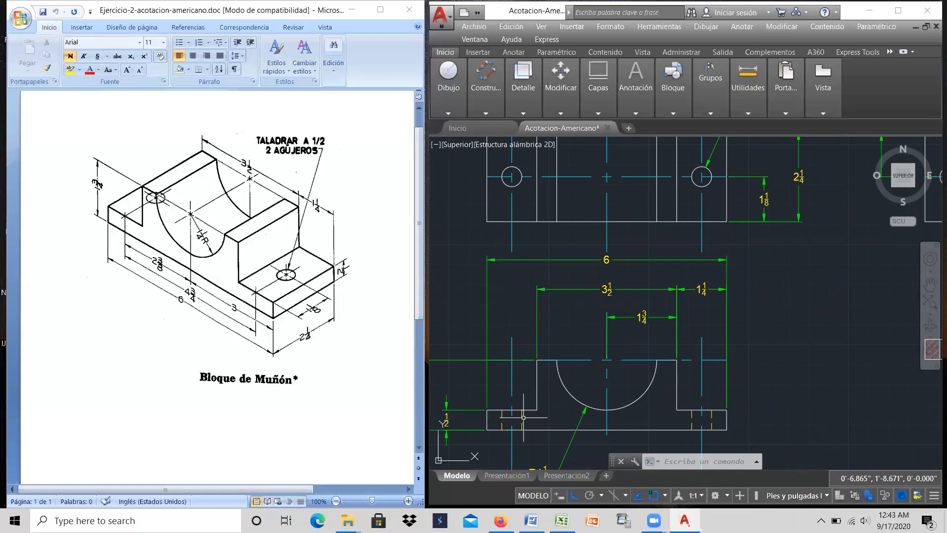
scroll(523, 418, down, 2)
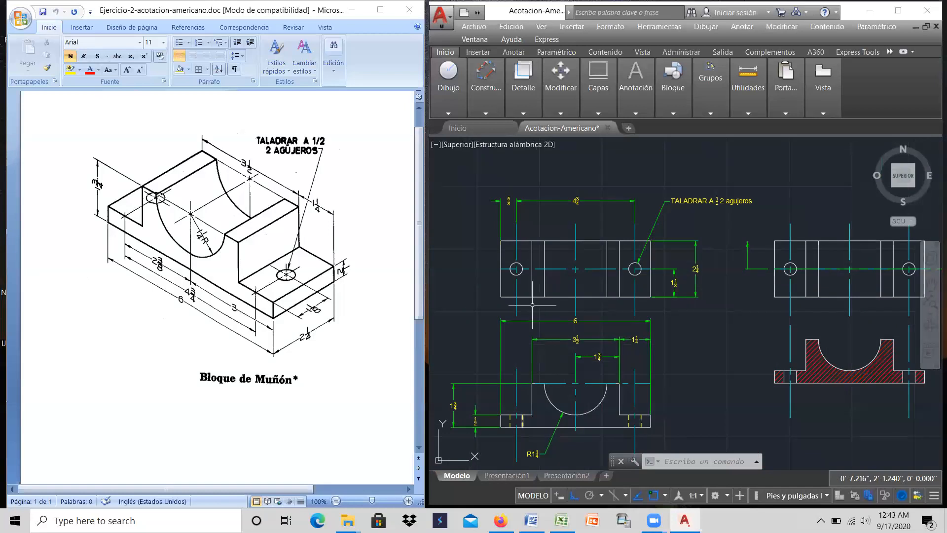
scroll(507, 219, up, 2)
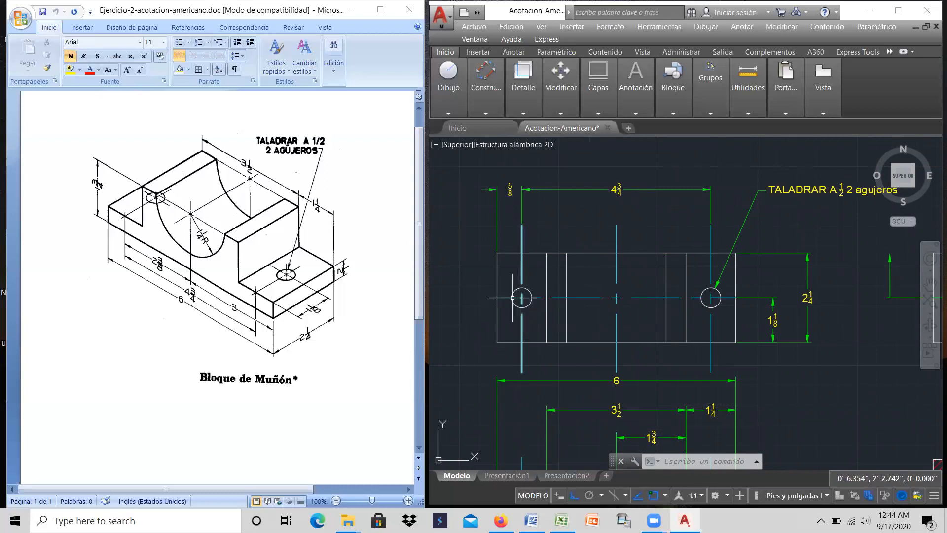
scroll(545, 270, down, 6)
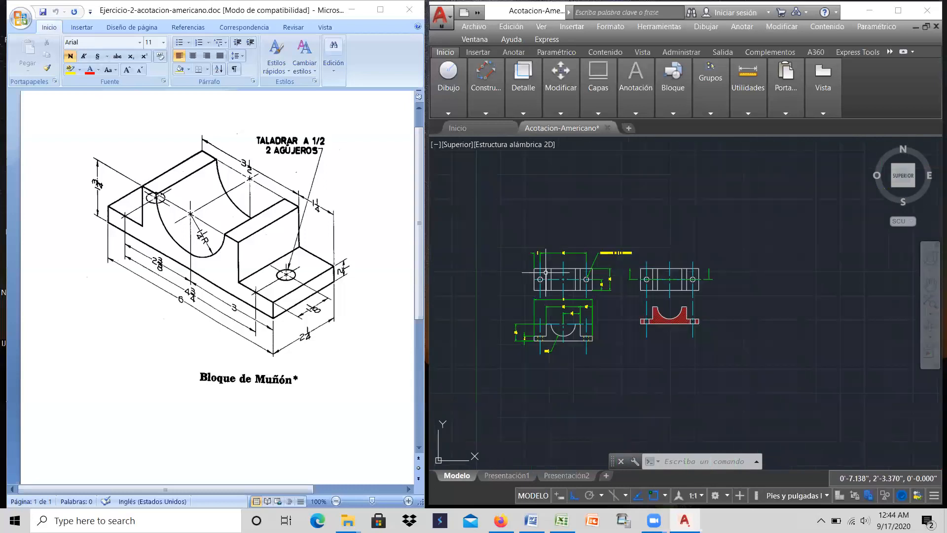
scroll(574, 281, up, 2)
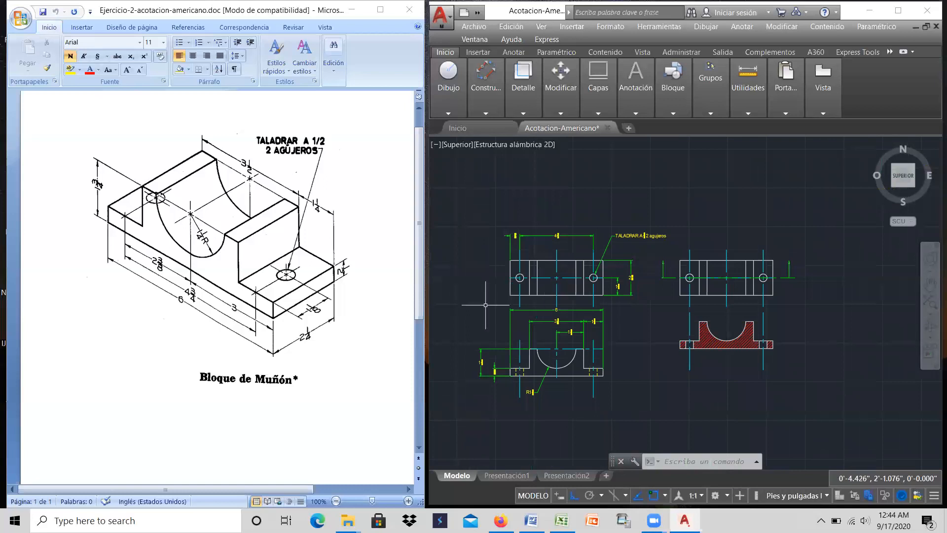
scroll(485, 310, up, 2)
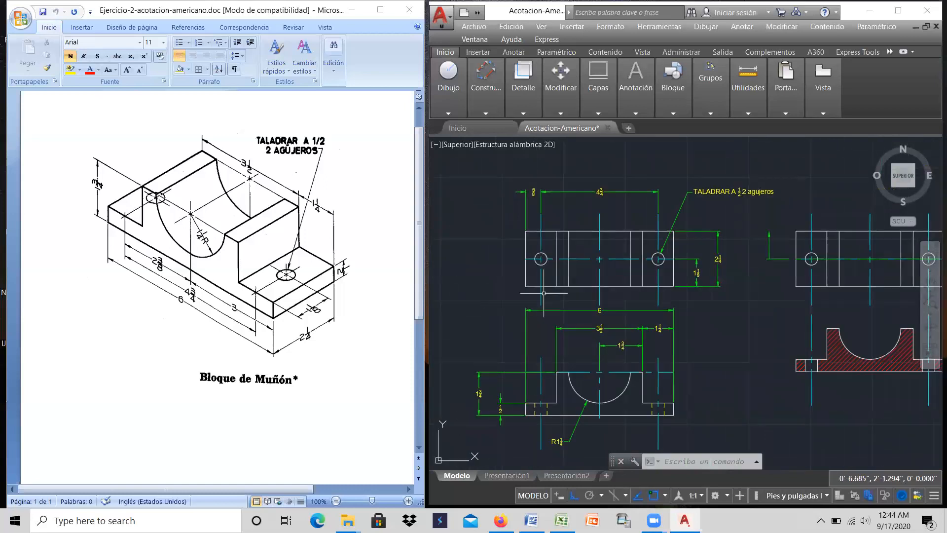